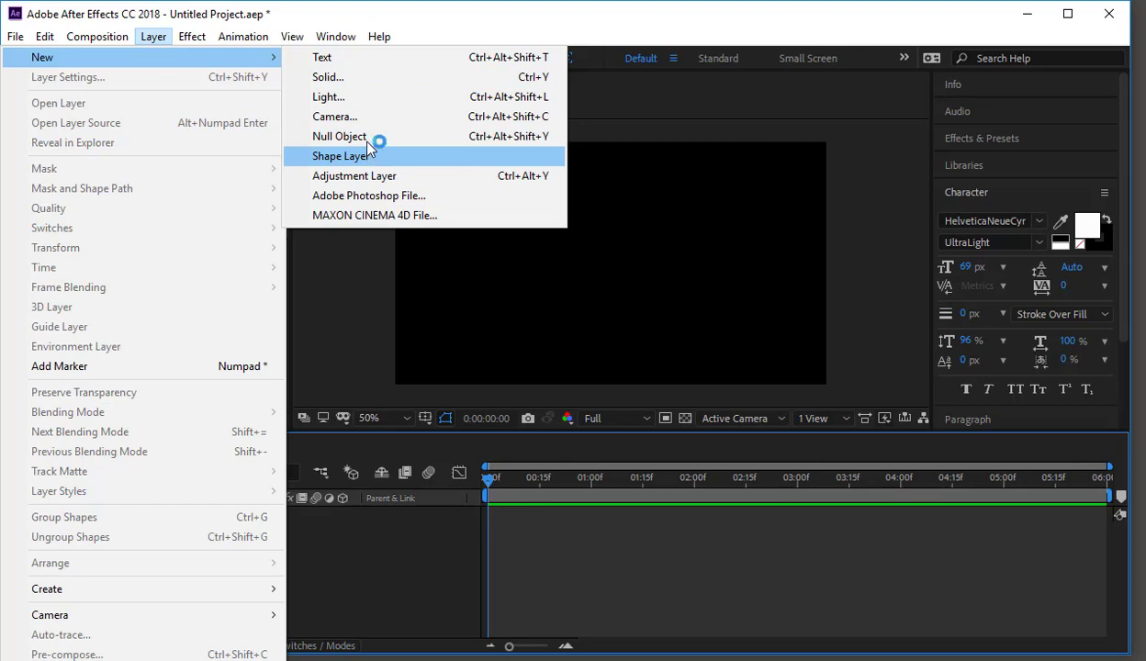
Create a 960 × 540 px deep cyan solid layer and look over its Transform properties
{"action": "left_click", "coordinate": [360, 78]}
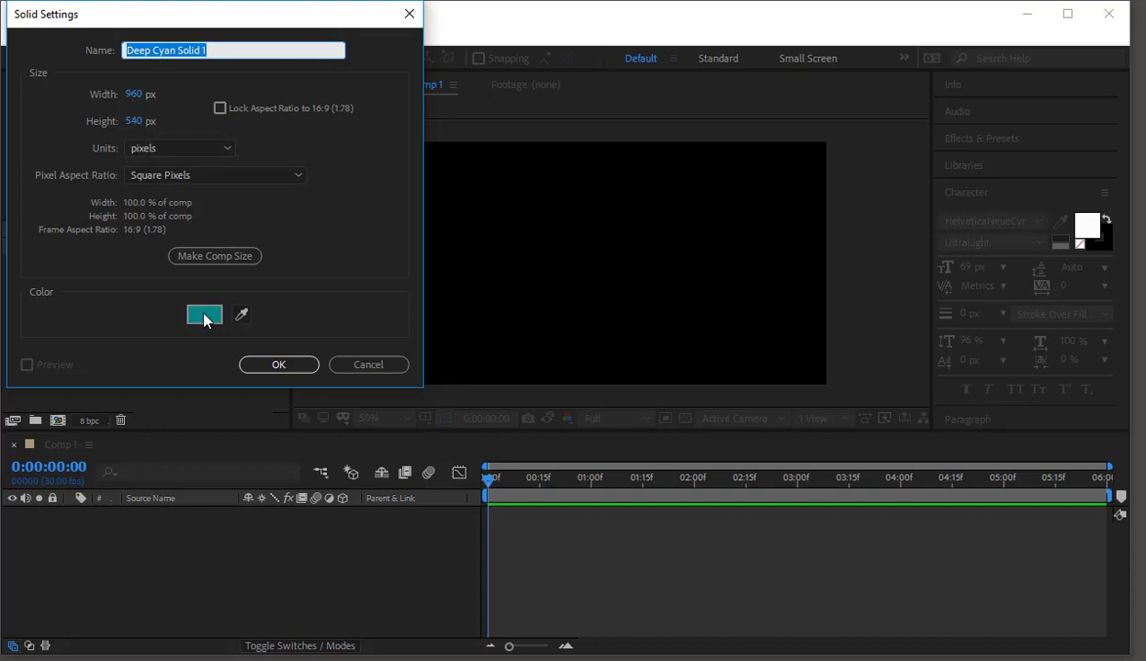
{"action": "left_click", "coordinate": [277, 366]}
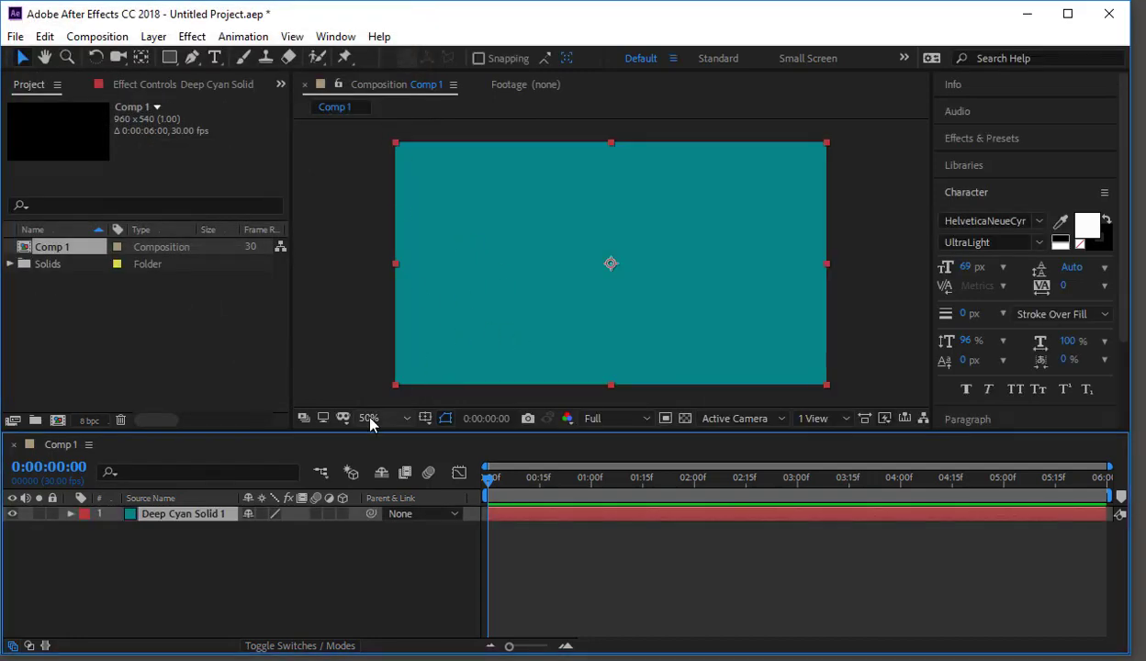
{"action": "left_click", "coordinate": [71, 515]}
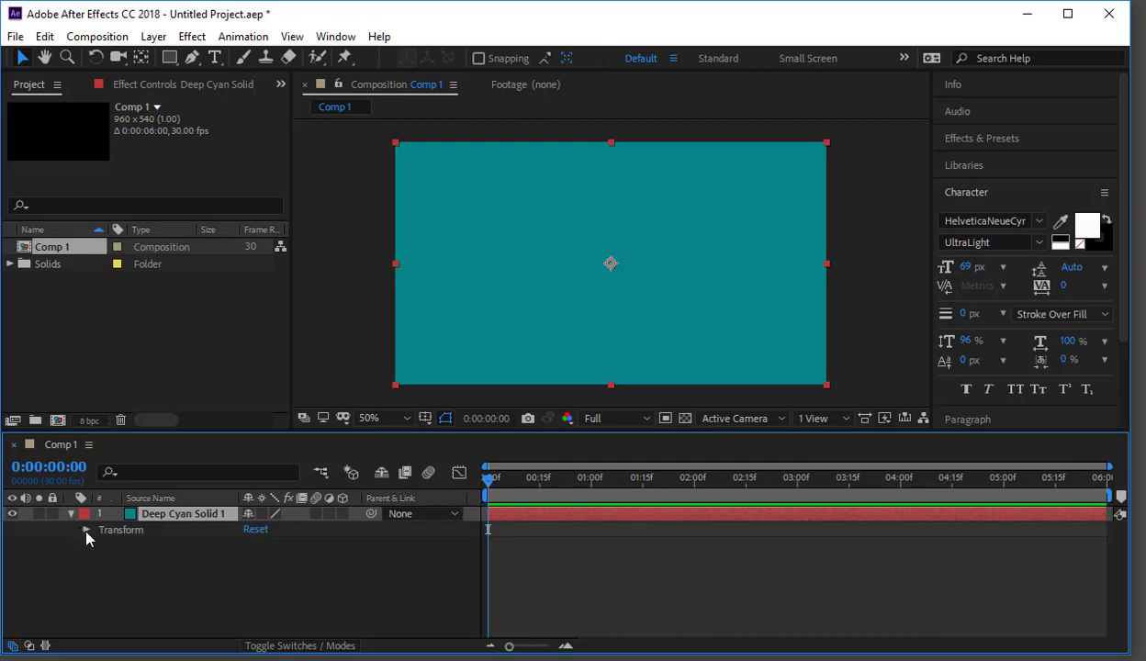
{"action": "left_click", "coordinate": [86, 531]}
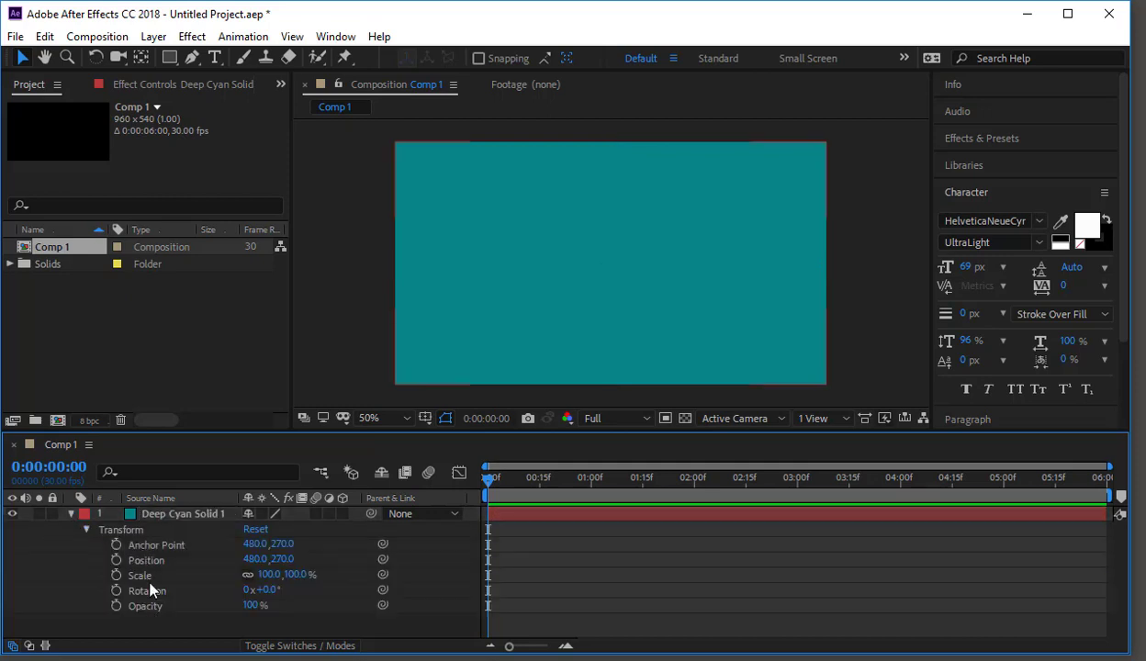
{"action": "left_click", "coordinate": [70, 515]}
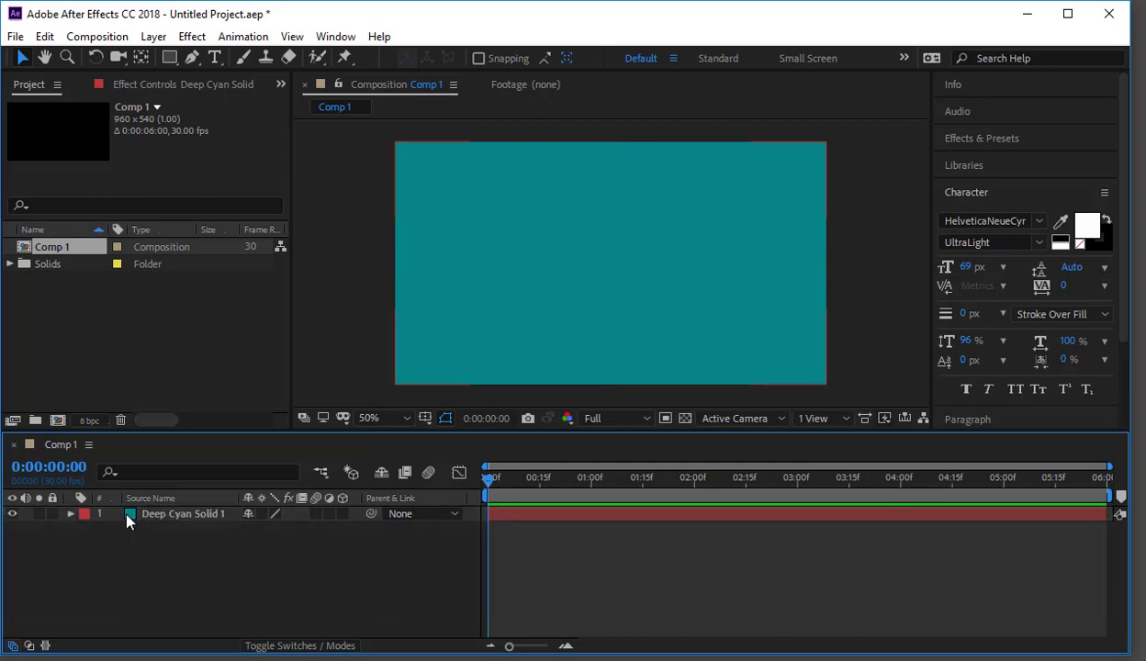
Try the 4-Color Gradient effect on the solid layer and delete it again
{"action": "left_click", "coordinate": [132, 518]}
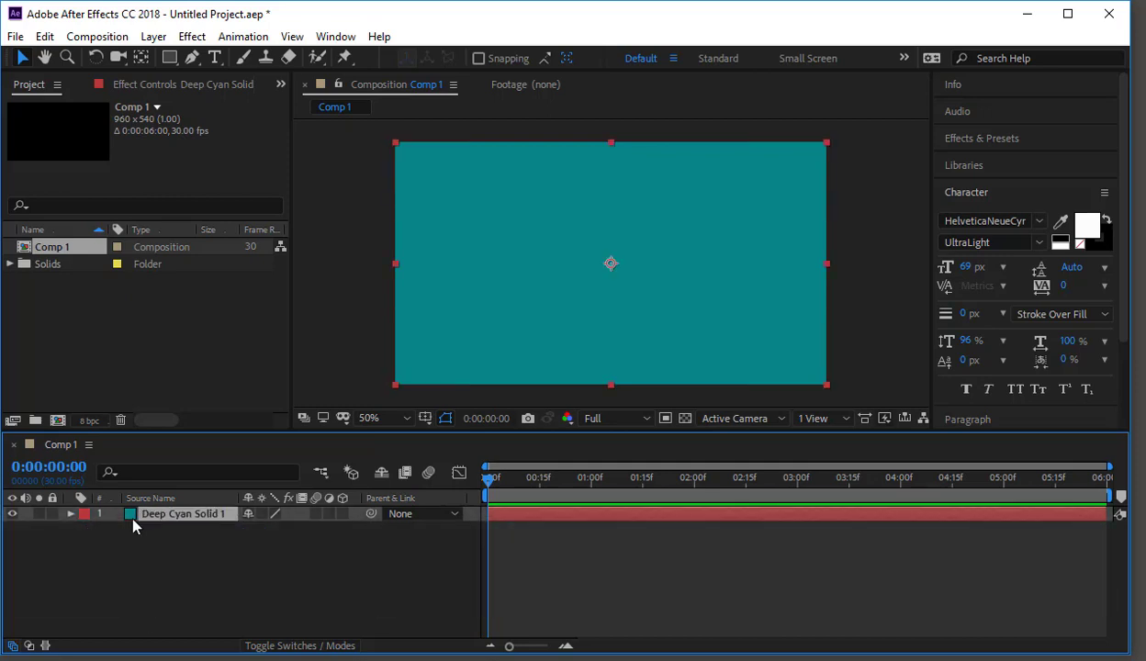
{"action": "left_click", "coordinate": [195, 43]}
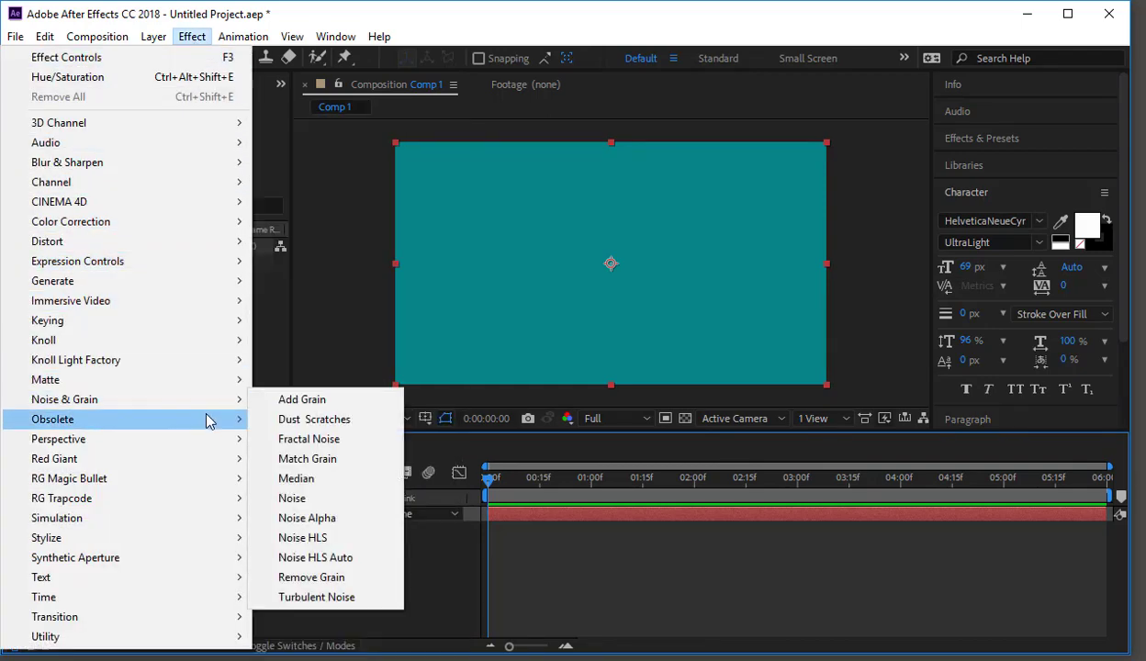
{"action": "mouse_move", "coordinate": [225, 282]}
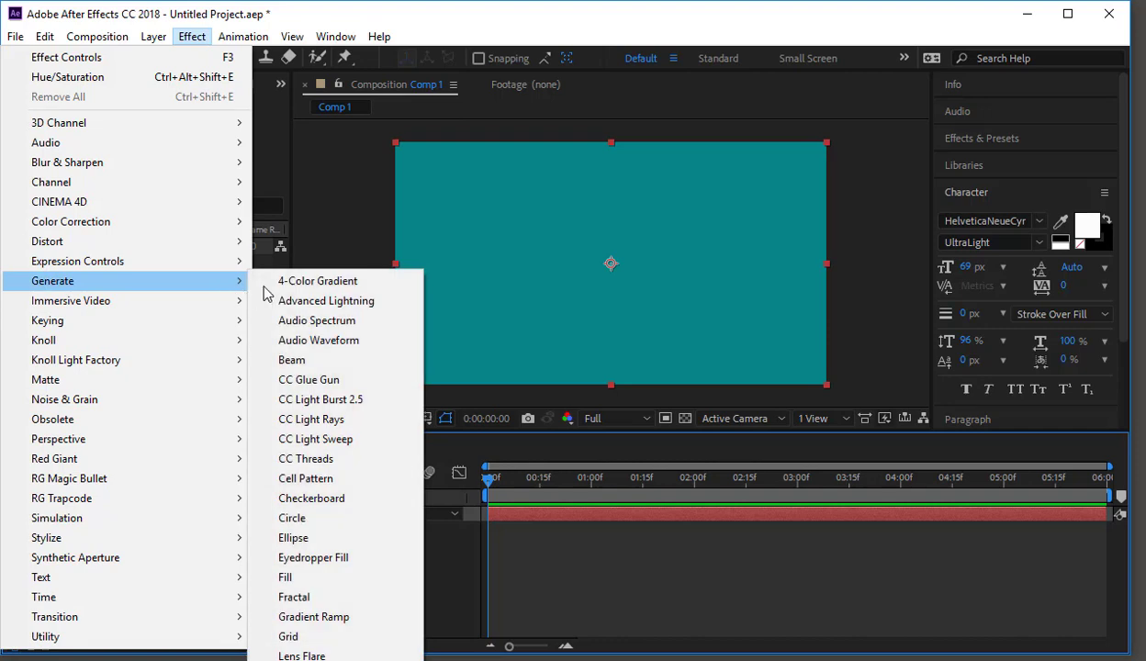
{"action": "left_click", "coordinate": [333, 286]}
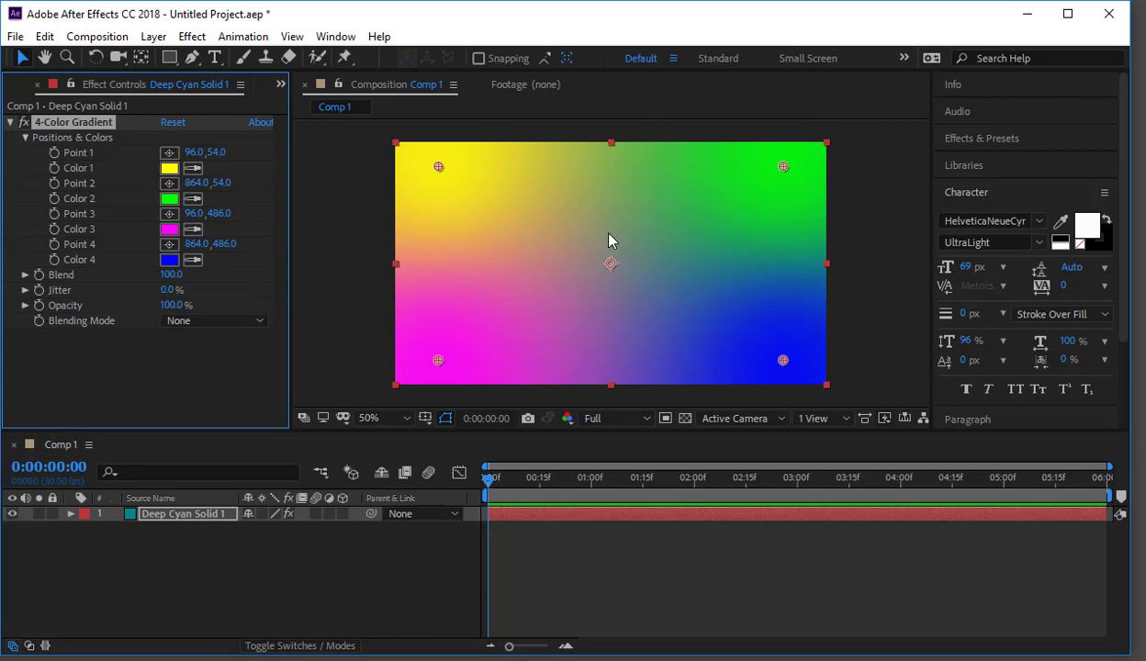
{"action": "key", "text": "Delete"}
Try the Gradient Ramp effect on the solid layer and delete it again
{"action": "left_click", "coordinate": [192, 36]}
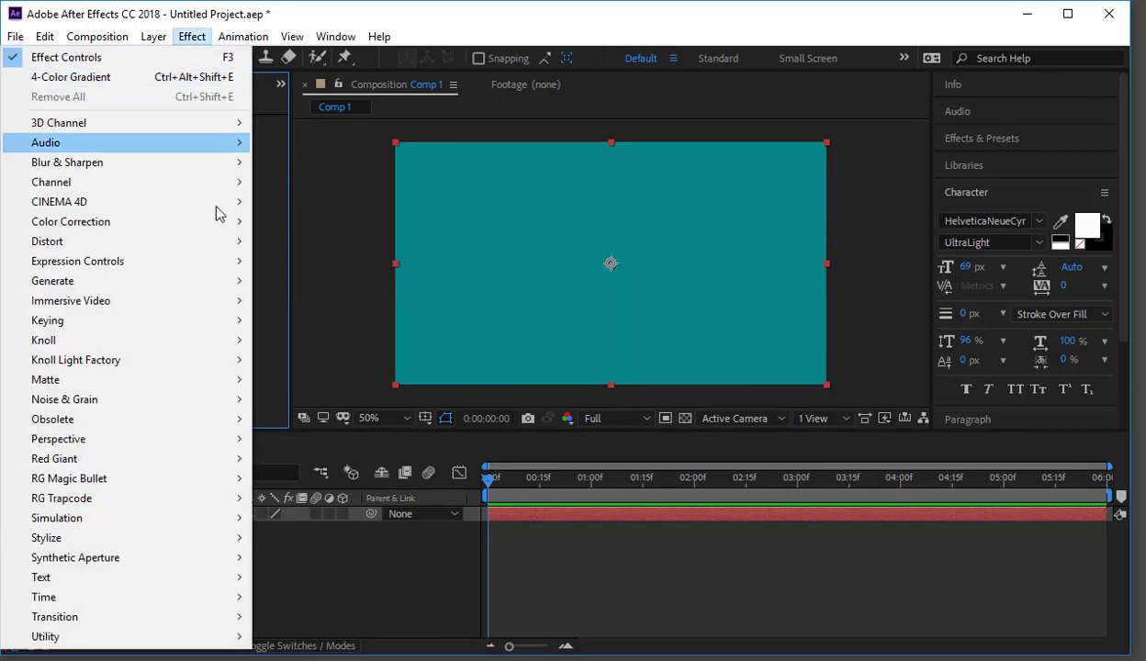
{"action": "mouse_move", "coordinate": [233, 285]}
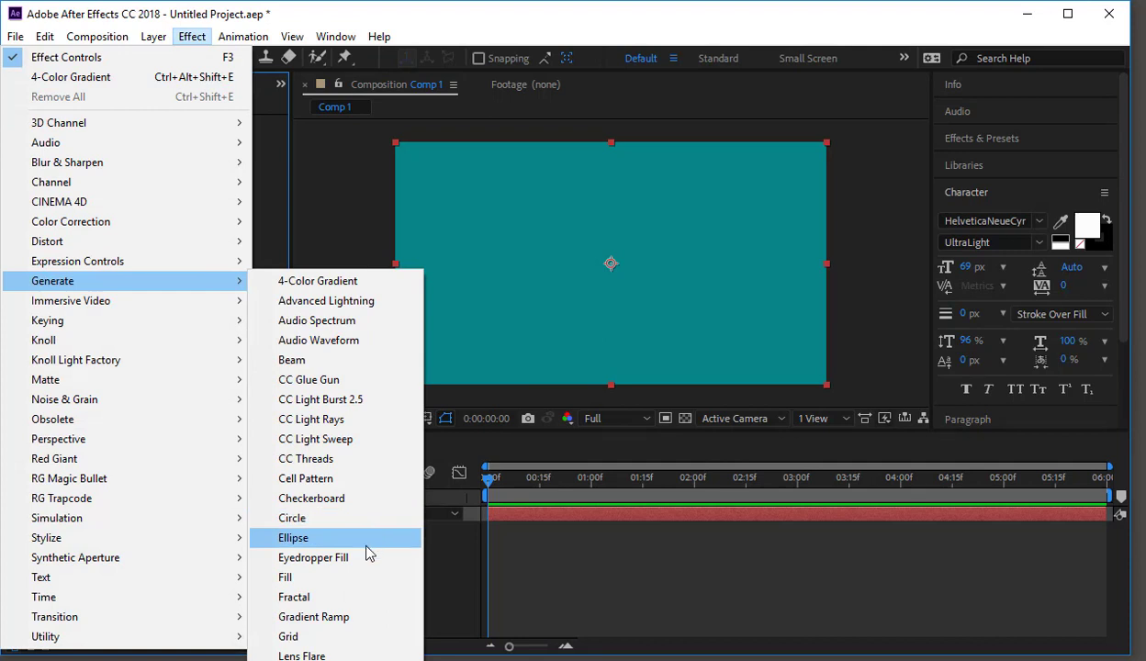
{"action": "left_click", "coordinate": [361, 615]}
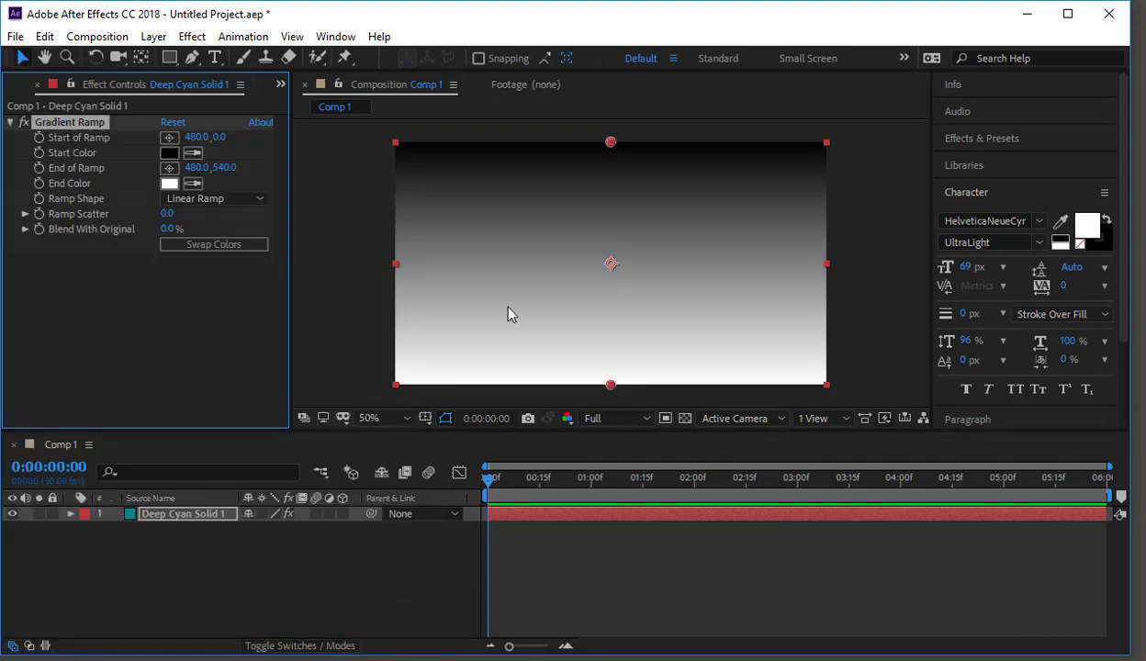
{"action": "left_click", "coordinate": [83, 123]}
{"action": "key", "text": "Delete"}
Try the Radio Waves effect on the solid layer, preview it along the timeline and delete it
{"action": "left_click", "coordinate": [192, 36]}
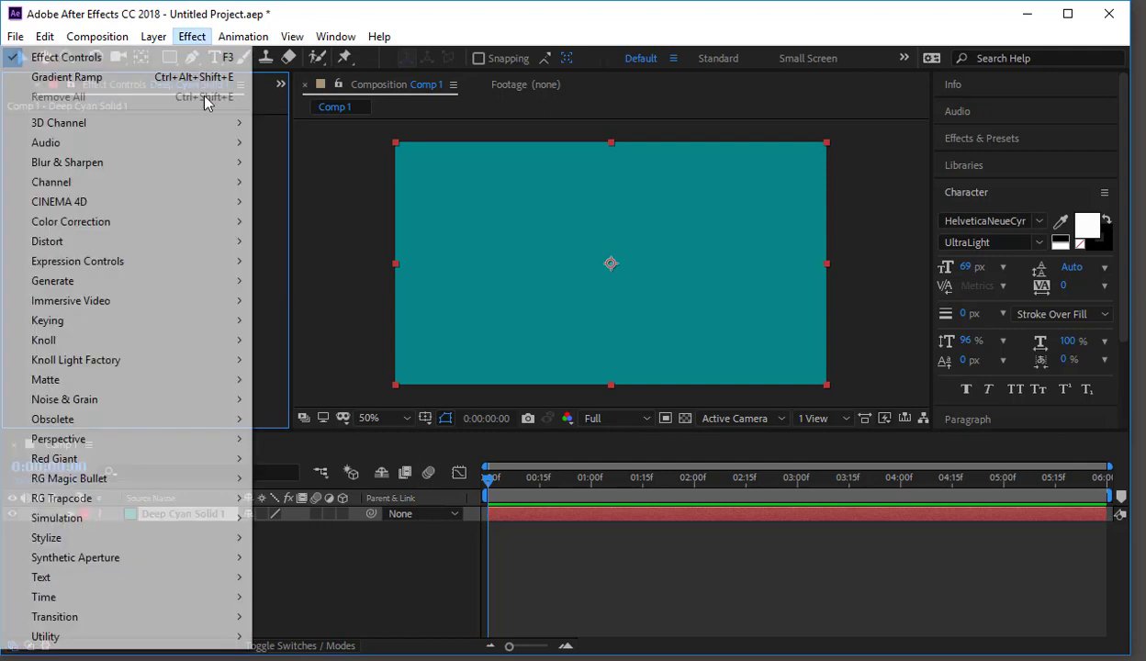
{"action": "mouse_move", "coordinate": [217, 285]}
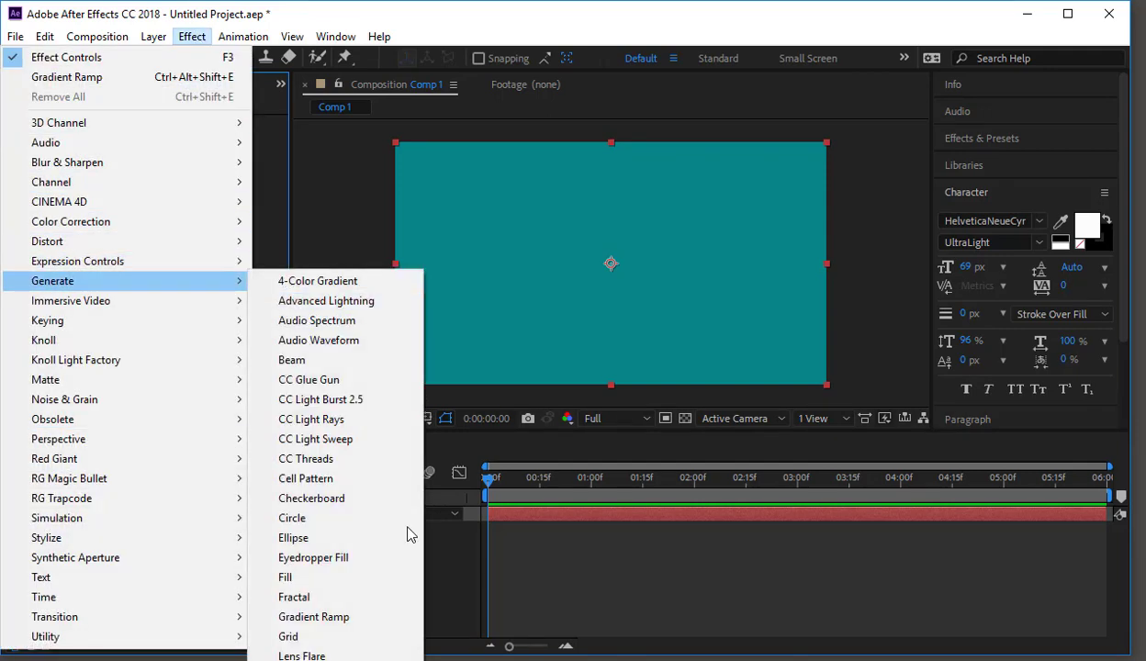
{"action": "left_click", "coordinate": [316, 660]}
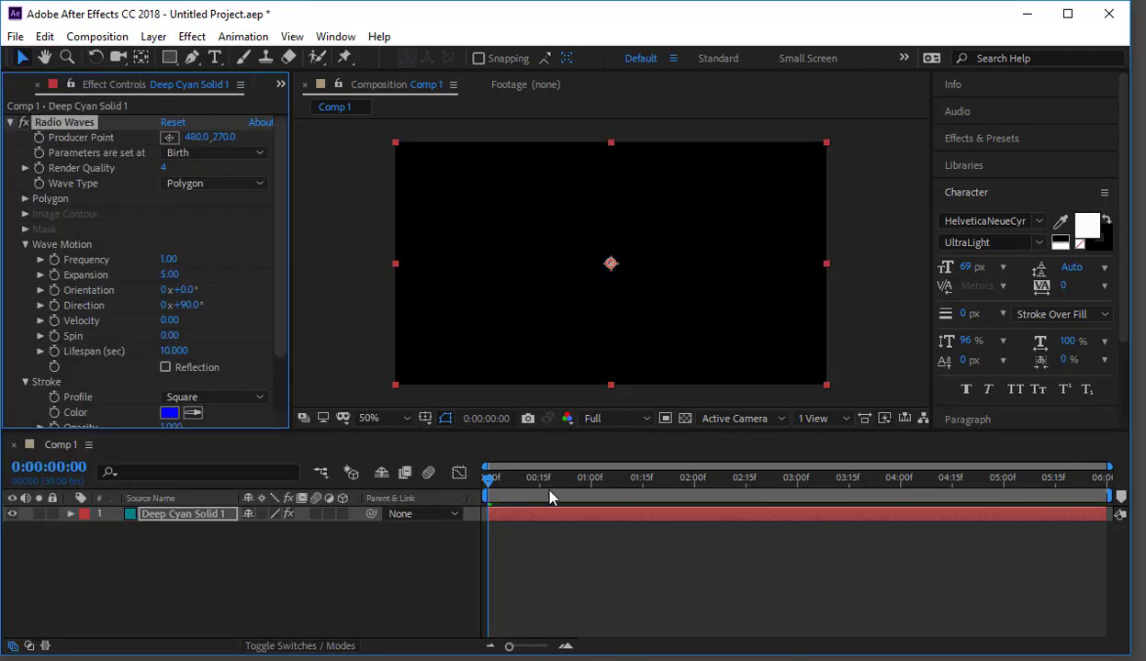
{"action": "left_click_drag", "start_coordinate": [514, 497], "coordinate": [353, 450]}
{"action": "left_click", "coordinate": [50, 119]}
{"action": "key", "text": "Delete"}
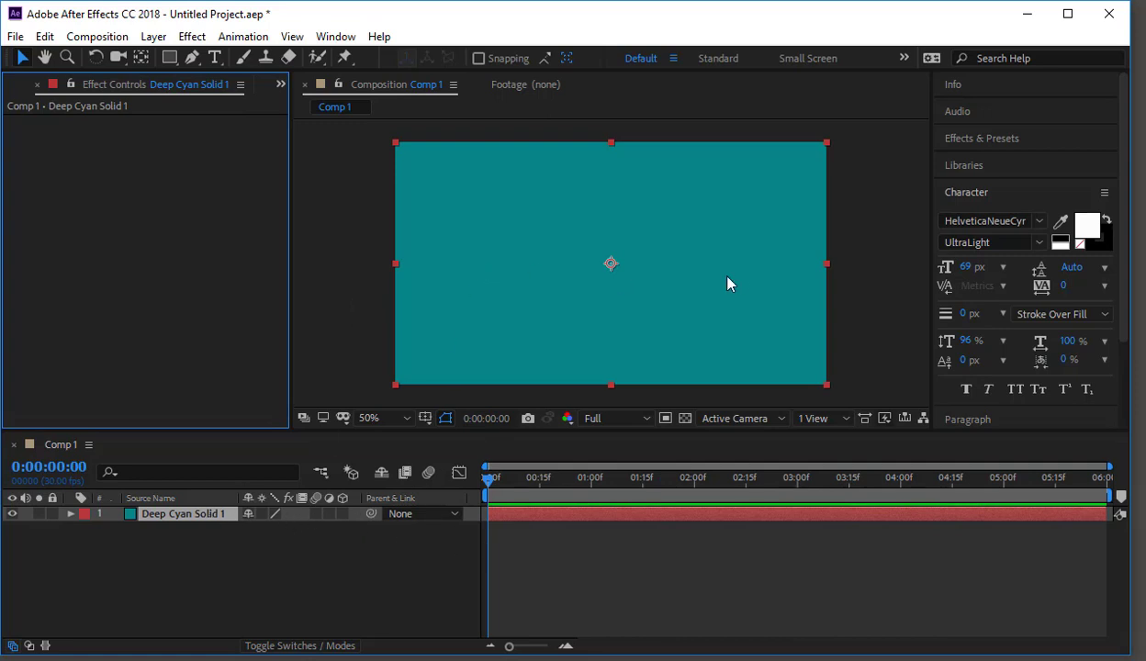
{"action": "left_click", "coordinate": [194, 36]}
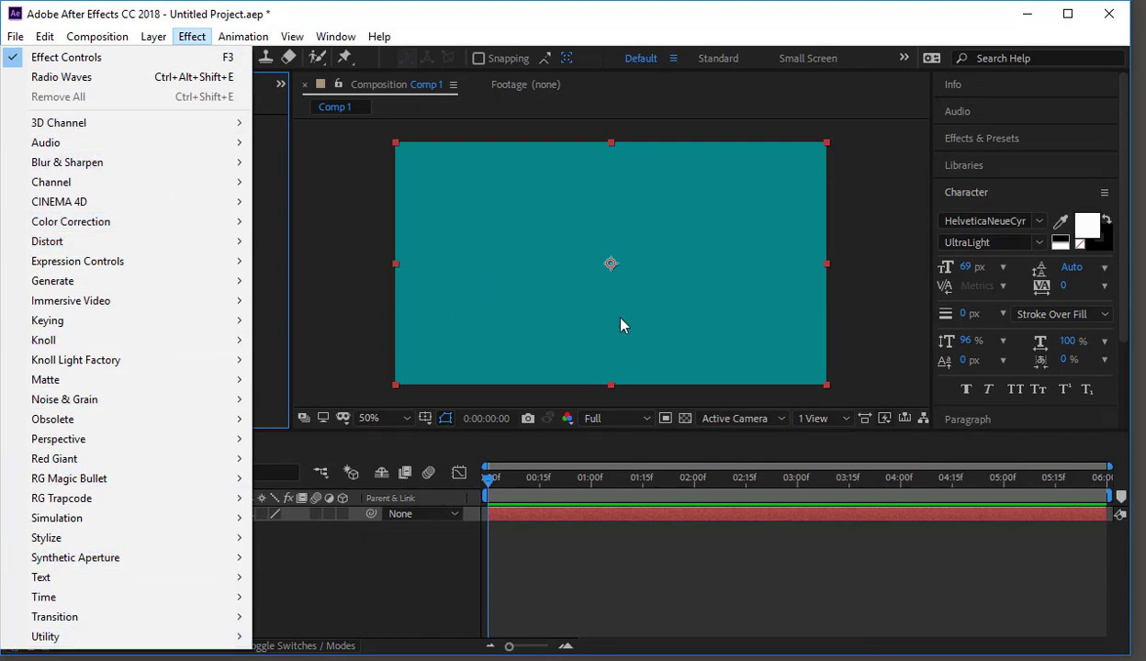
{"action": "left_click", "coordinate": [693, 230]}
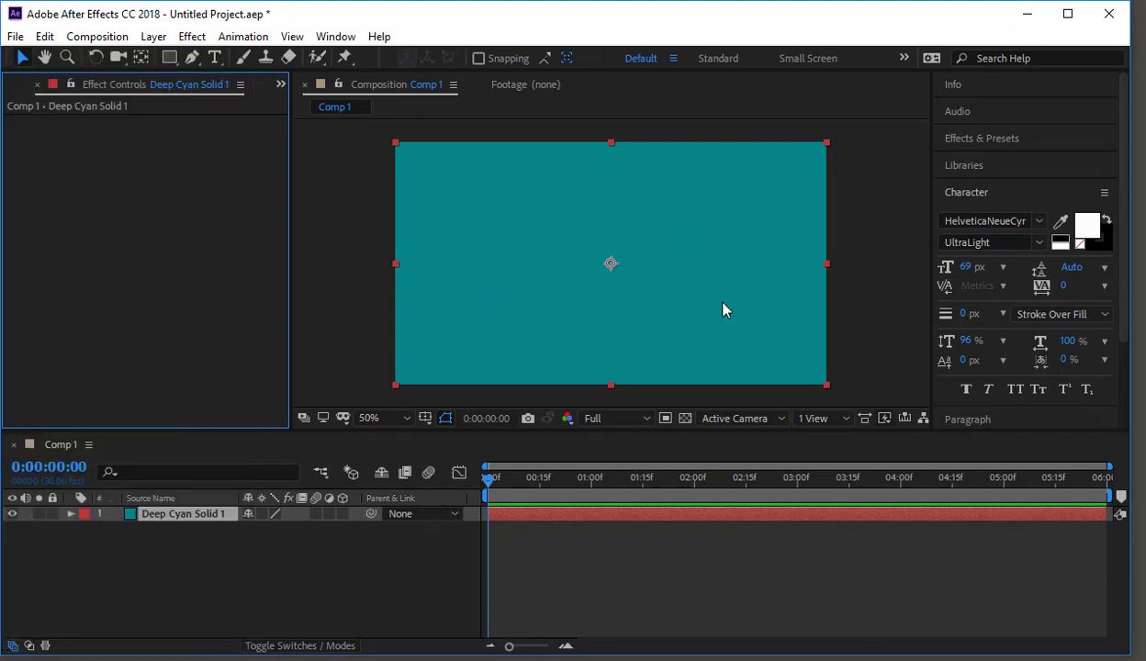
{"action": "left_click", "coordinate": [558, 560]}
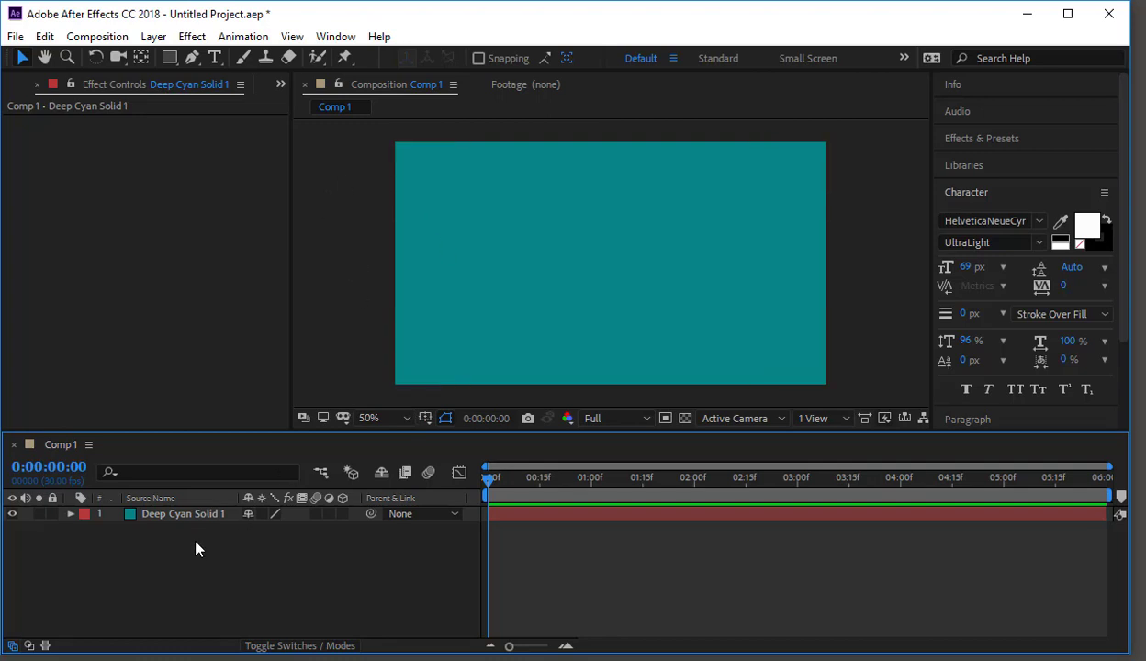
Draw an elliptical mask about 738 × 398 px around the centre of the solid layer
{"action": "left_click", "coordinate": [197, 514]}
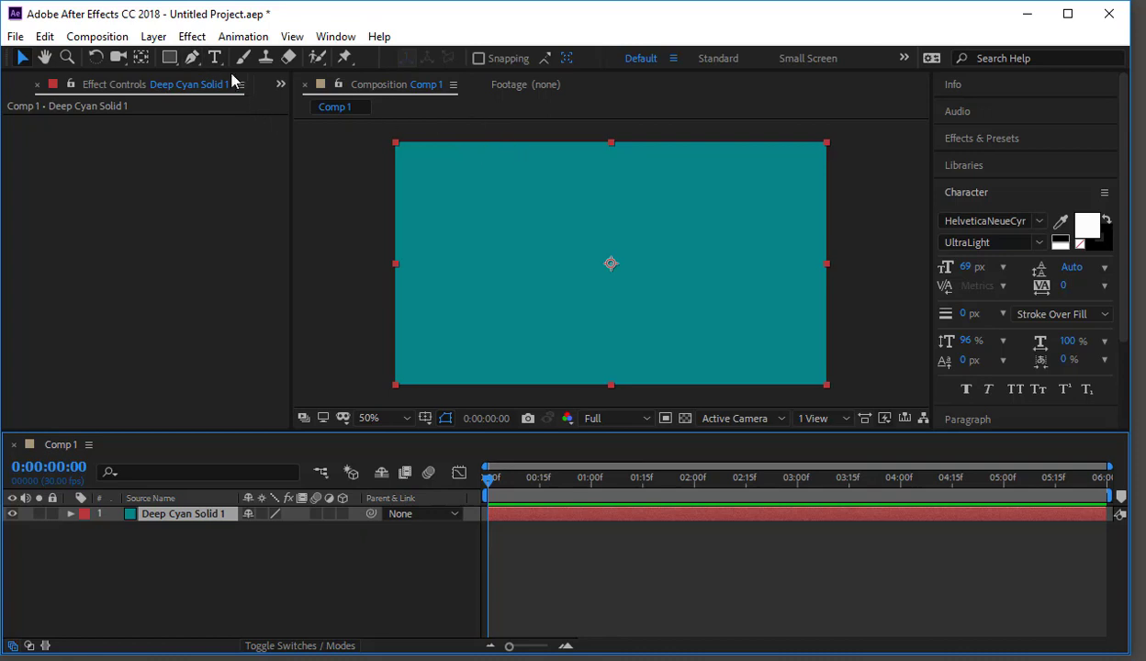
{"action": "left_click", "coordinate": [170, 59]}
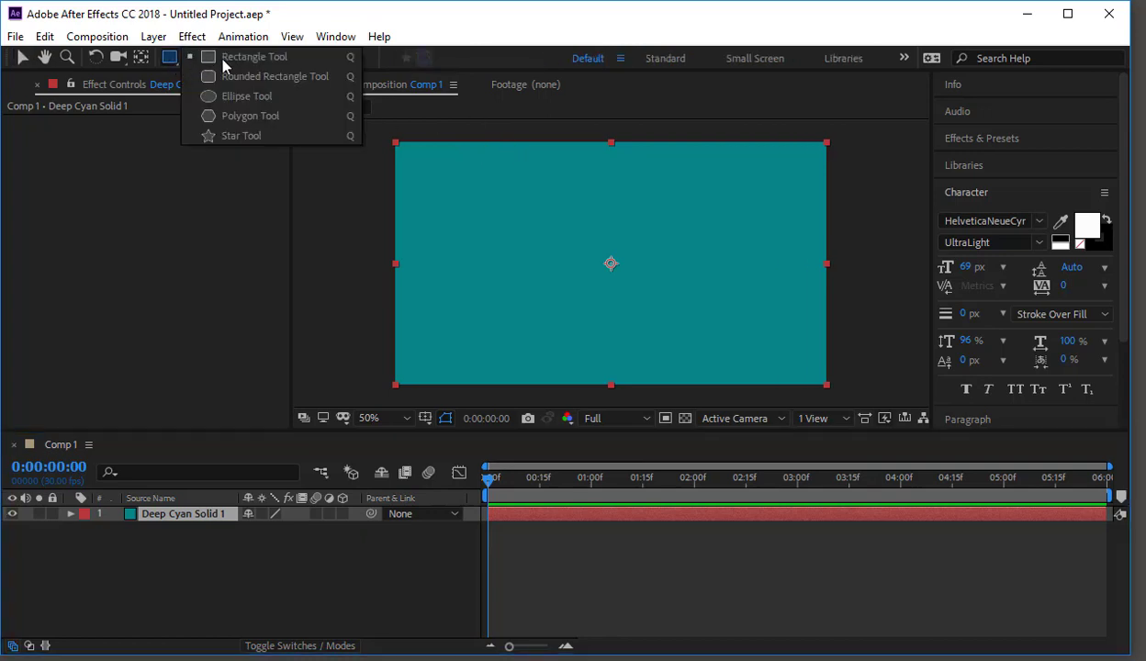
{"action": "left_click", "coordinate": [238, 96]}
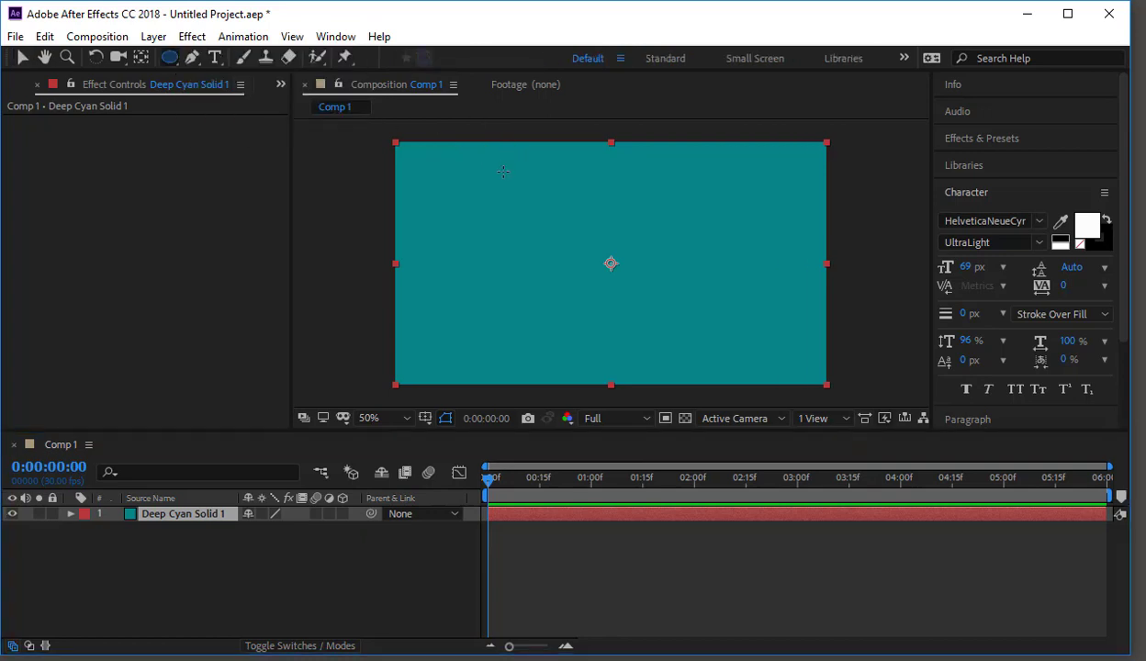
{"action": "left_click_drag", "start_coordinate": [446, 172], "coordinate": [779, 352]}
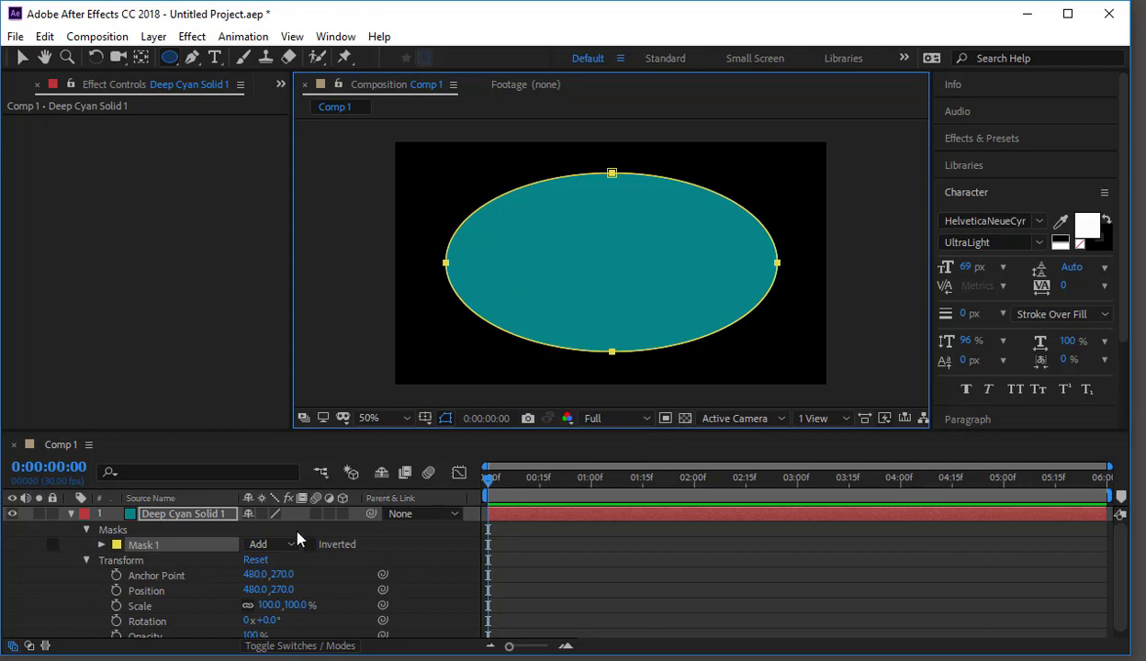
Try the Subtract mode on the ellipse mask and return it to Add
{"action": "left_click", "coordinate": [185, 516]}
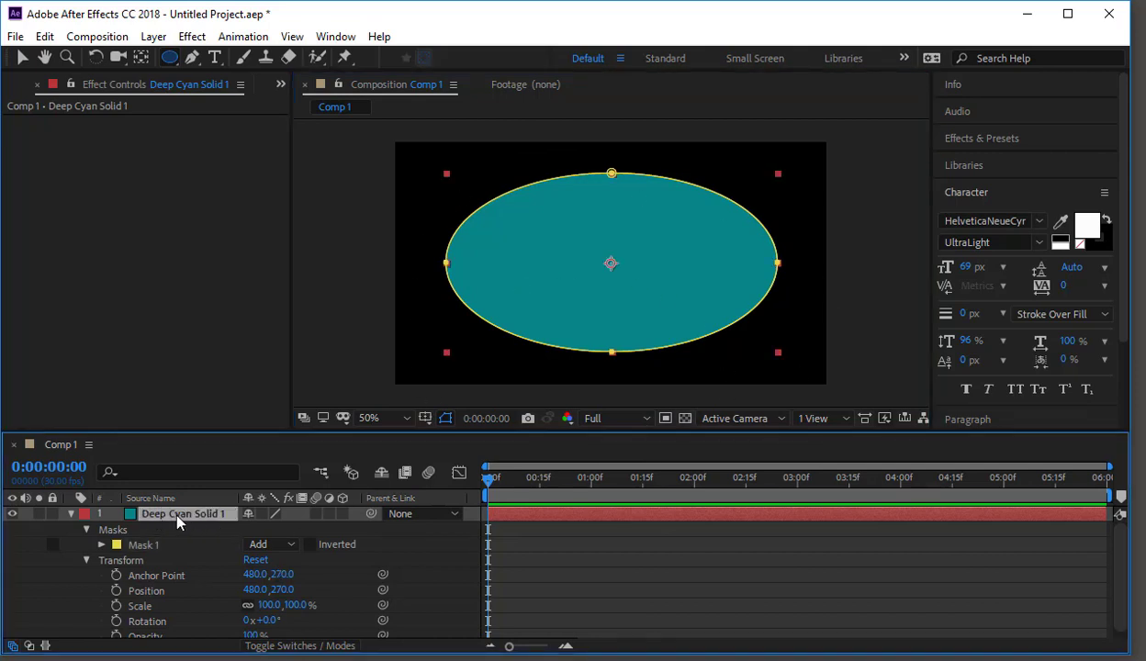
{"action": "left_click", "coordinate": [147, 545]}
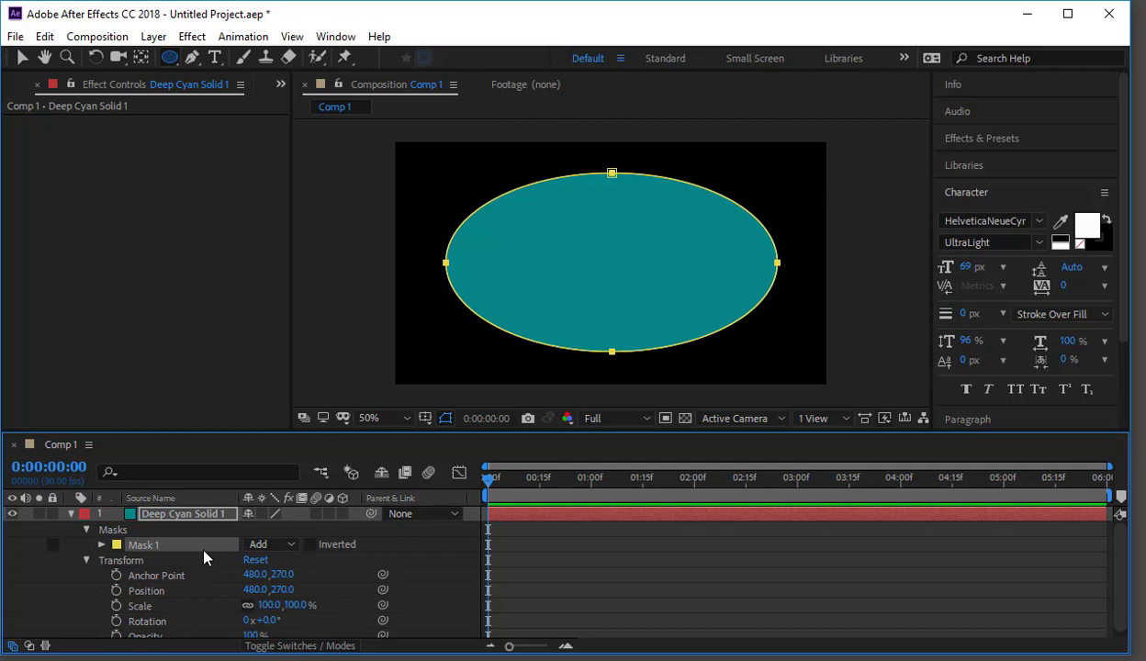
{"action": "left_click", "coordinate": [272, 545]}
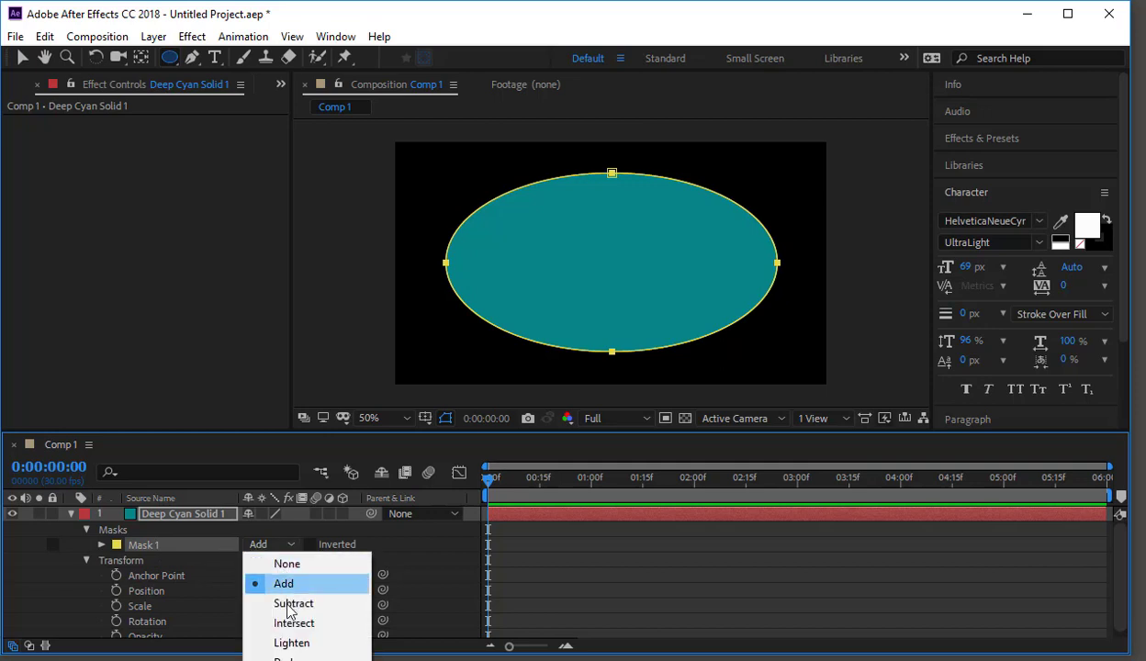
{"action": "left_click", "coordinate": [275, 605]}
{"action": "left_click", "coordinate": [271, 544]}
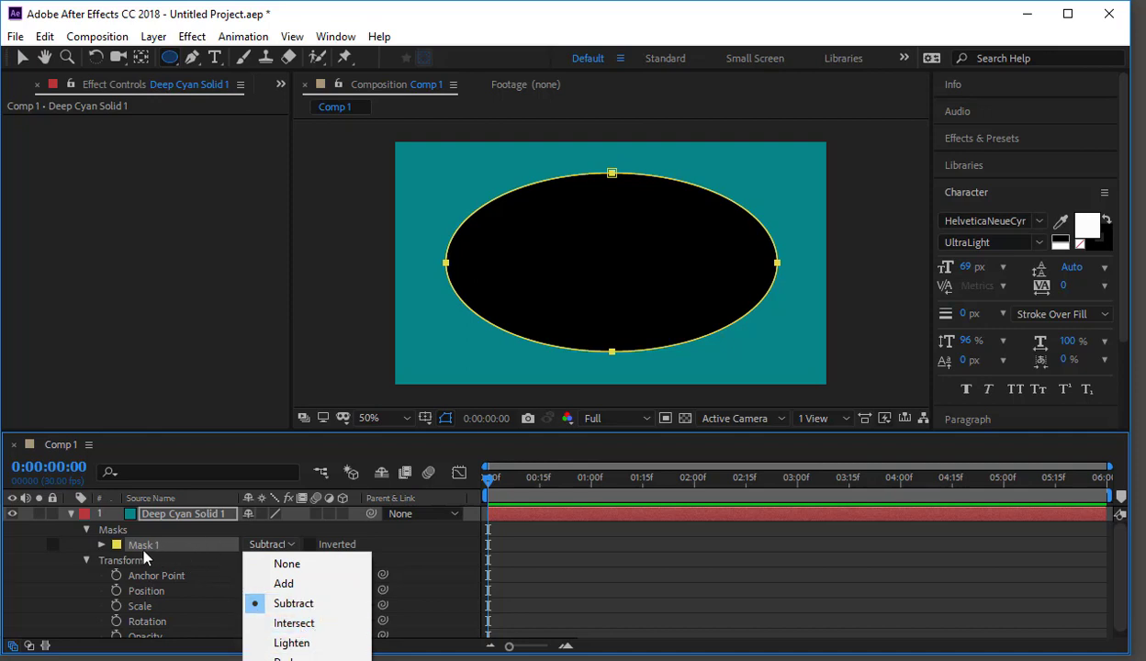
{"action": "left_click", "coordinate": [287, 586]}
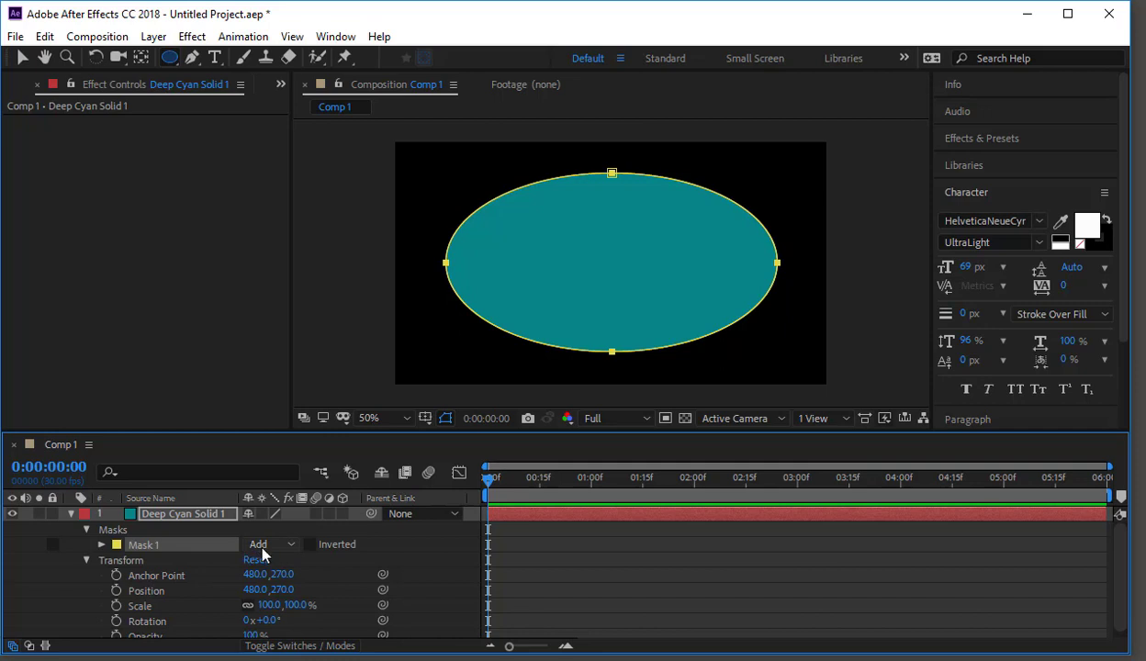
Toggle the ellipse mask's Inverted option on and off, leaving it off and its mode at Add
{"action": "left_click", "coordinate": [311, 546]}
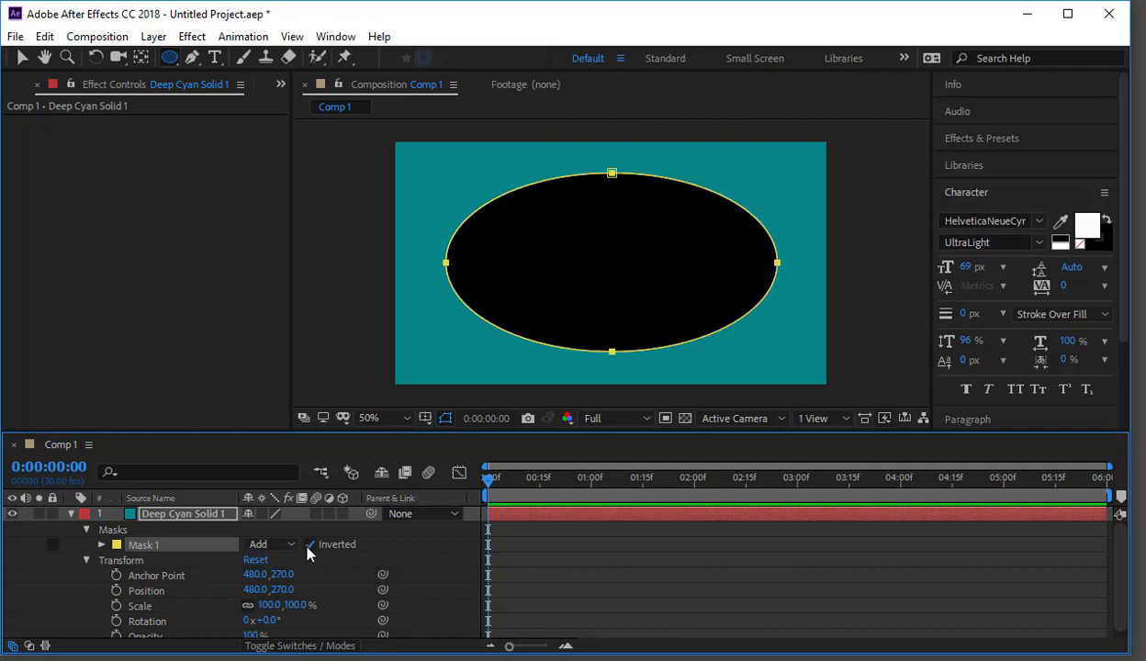
{"action": "left_click", "coordinate": [310, 545]}
{"action": "left_click", "coordinate": [309, 546]}
{"action": "left_click", "coordinate": [306, 545]}
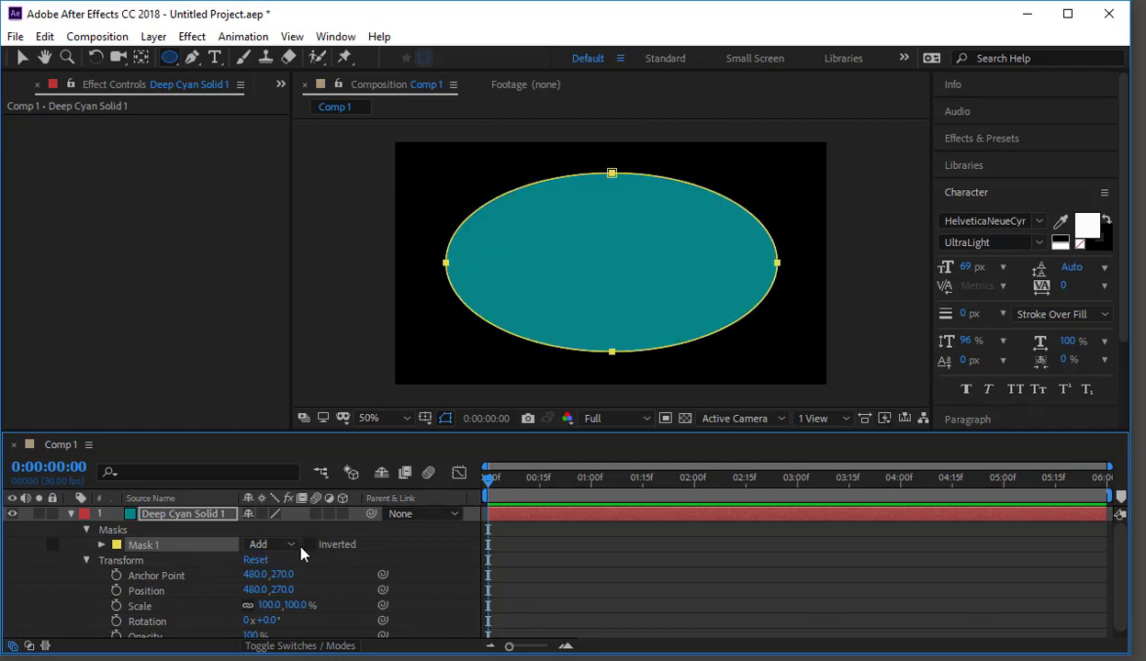
{"action": "left_click", "coordinate": [284, 544]}
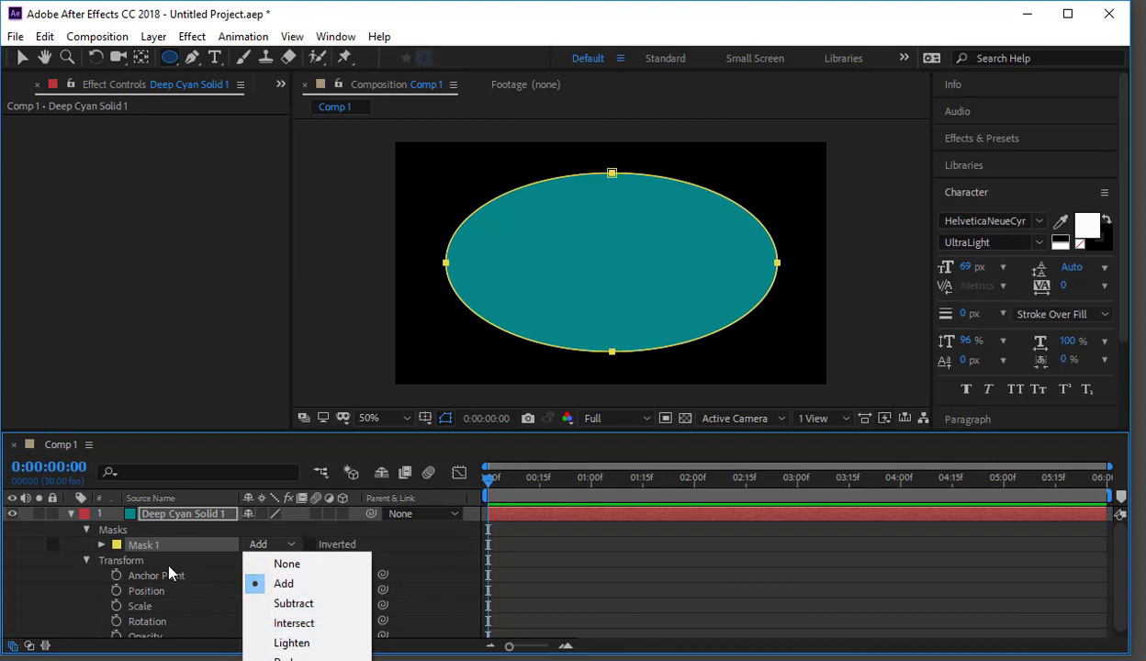
{"action": "left_click", "coordinate": [200, 541]}
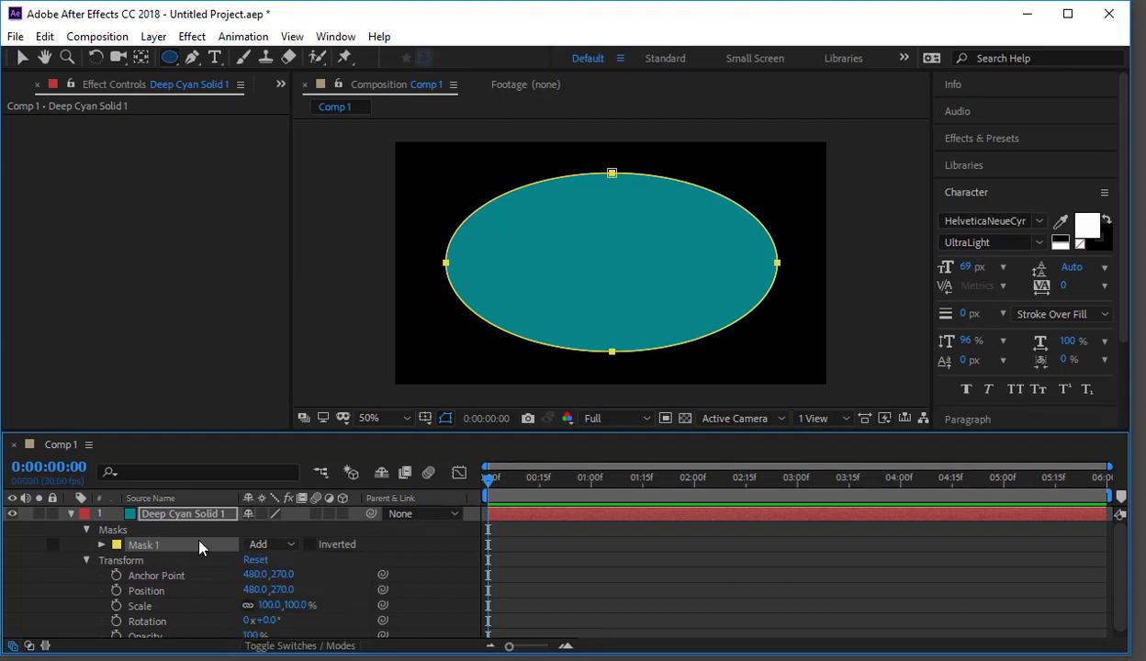
Examine the ellipse mask's path shape settings, including the Reset To shape choices, and close them without changes
{"action": "left_click", "coordinate": [101, 545]}
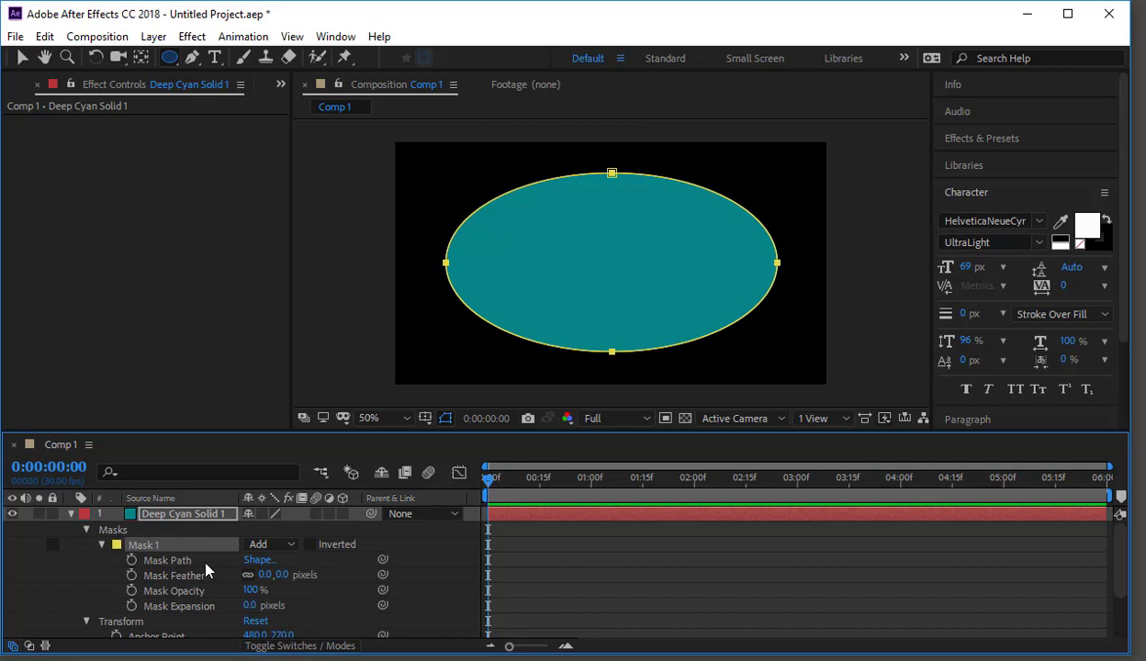
{"action": "left_click", "coordinate": [260, 561]}
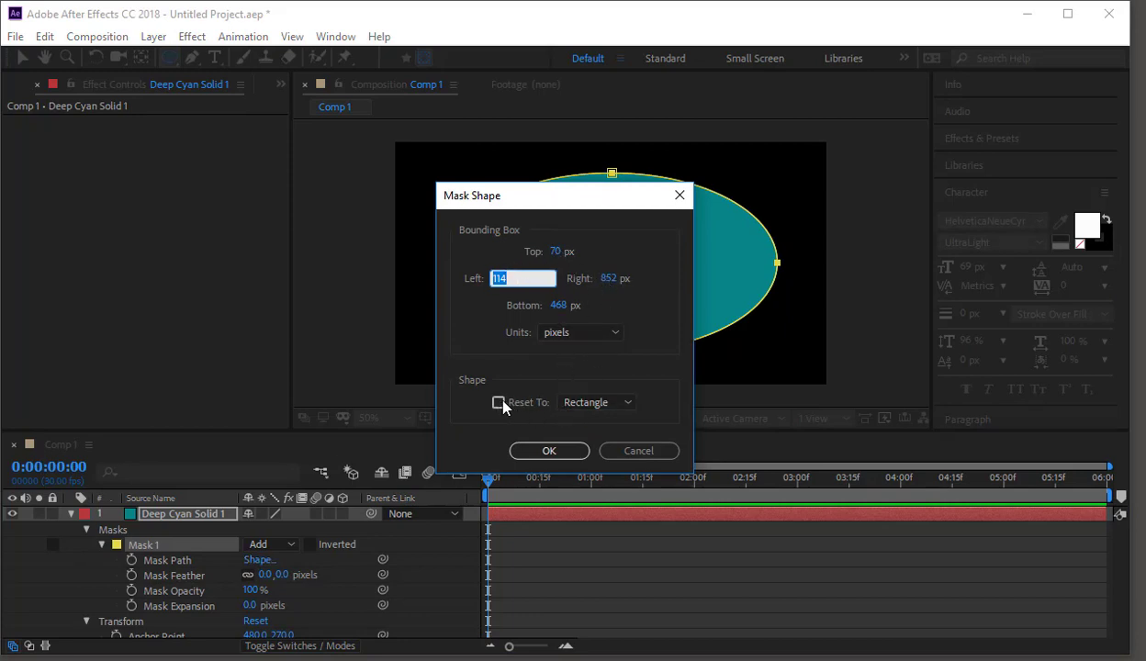
{"action": "left_click", "coordinate": [573, 403]}
{"action": "left_click", "coordinate": [605, 475]}
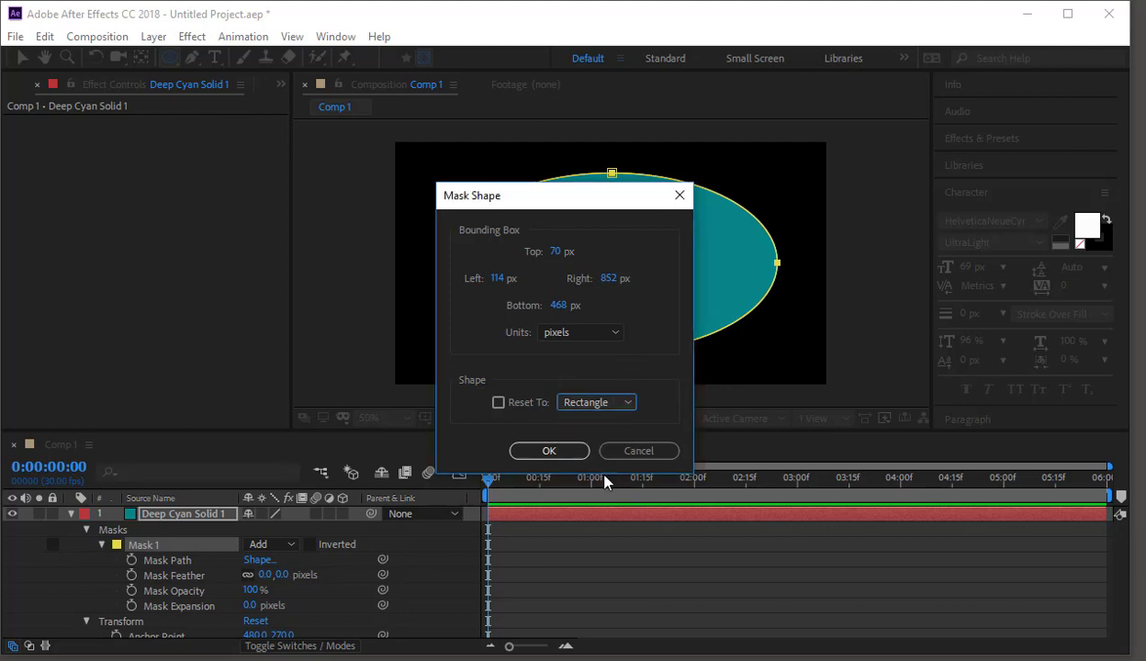
{"action": "left_click", "coordinate": [640, 451]}
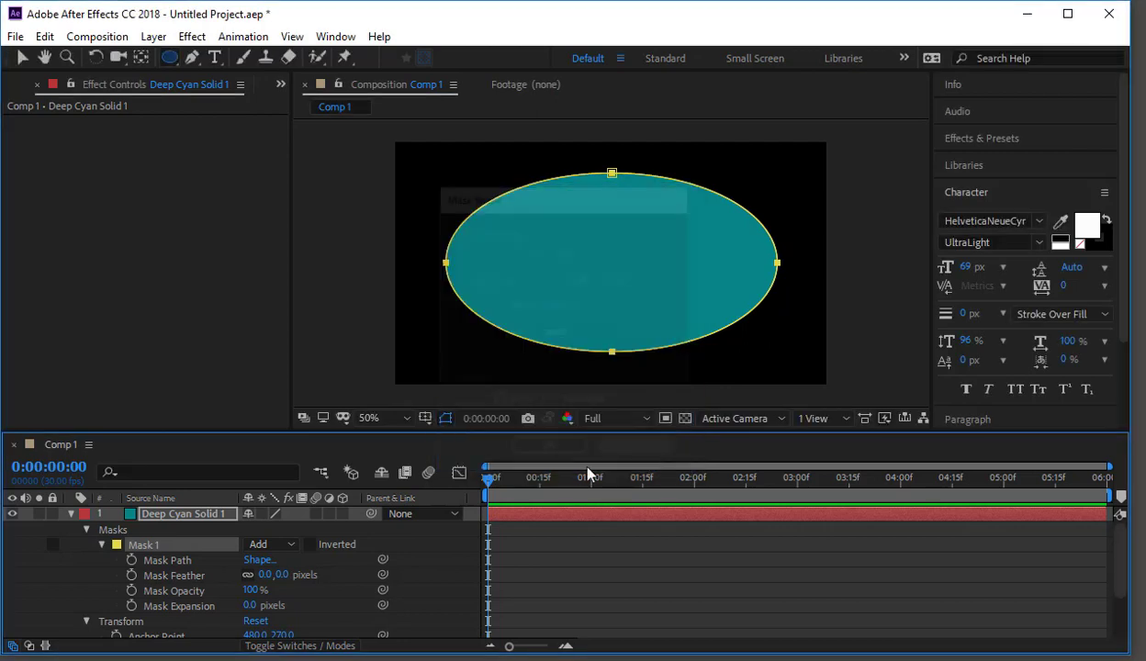
Keyframe the mask path at 0:00:00:00 and again at 0:00:01:01 with the whole ellipse shifted slightly up and left
{"action": "left_click", "coordinate": [131, 560]}
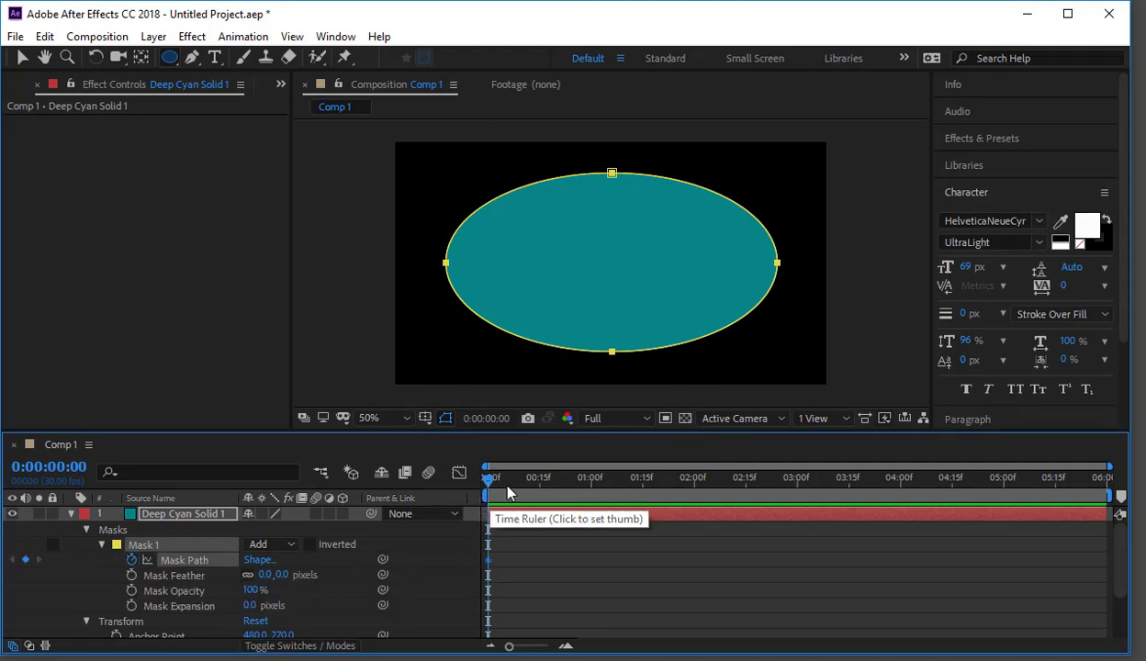
{"action": "left_click_drag", "start_coordinate": [488, 485], "coordinate": [596, 480]}
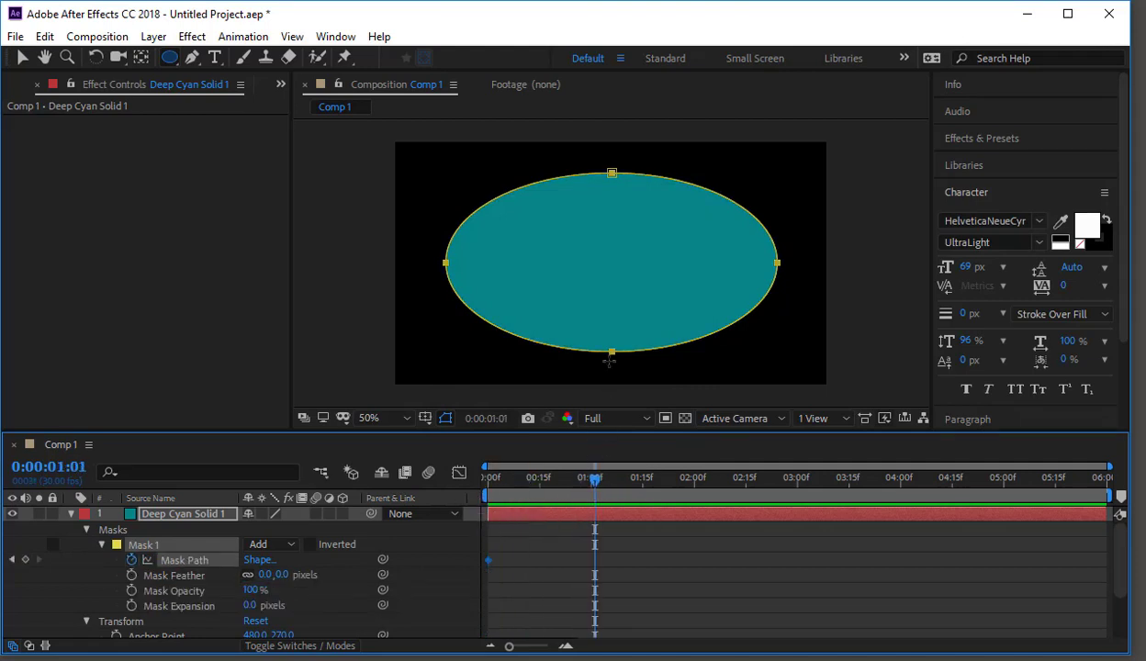
{"action": "left_click", "coordinate": [22, 57]}
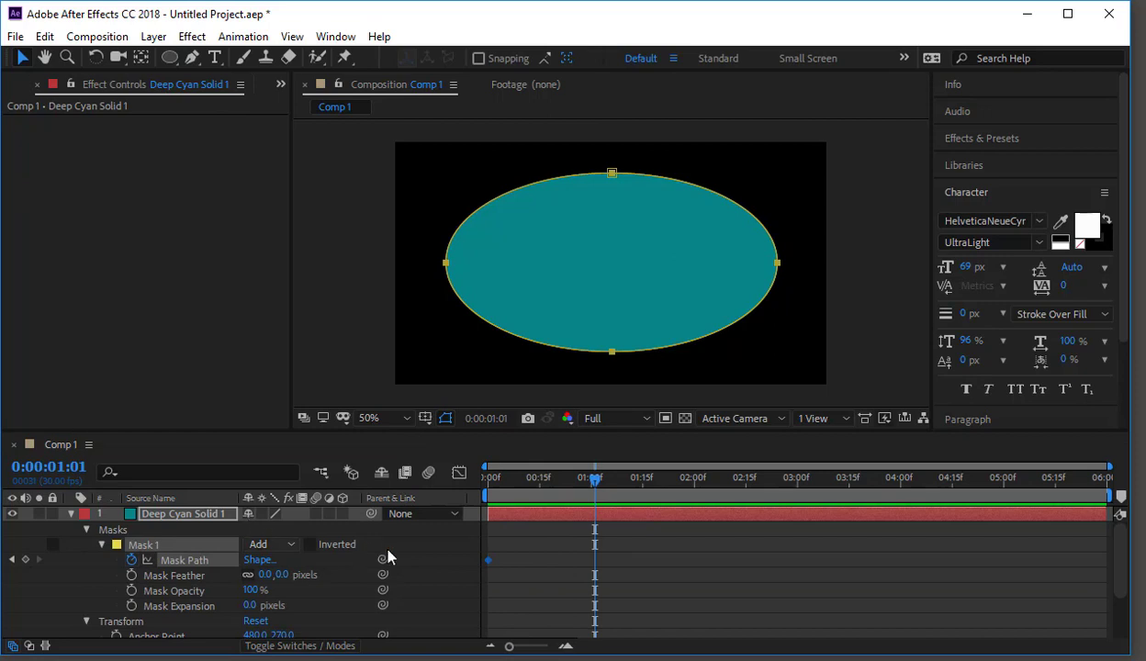
{"action": "left_click", "coordinate": [612, 353]}
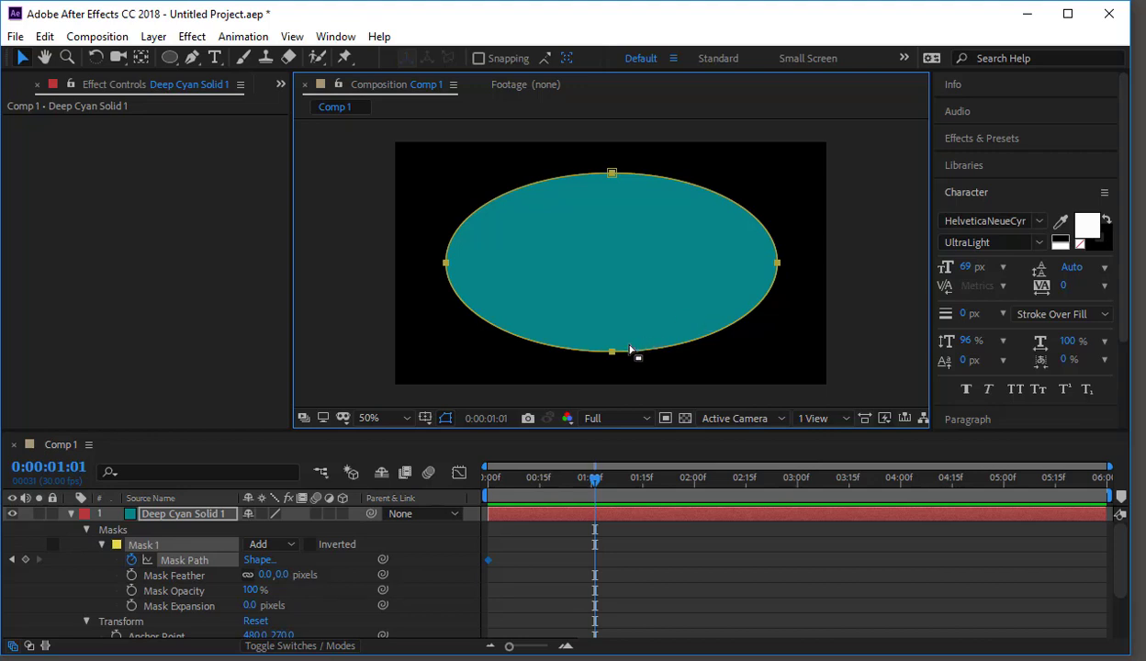
{"action": "mouse_move", "coordinate": [614, 355]}
{"action": "left_mouse_down"}
{"action": "mouse_move", "coordinate": [642, 335]}
{"action": "mouse_move", "coordinate": [632, 361]}
{"action": "mouse_move", "coordinate": [585, 341]}
{"action": "mouse_move", "coordinate": [595, 342]}
{"action": "left_mouse_up"}
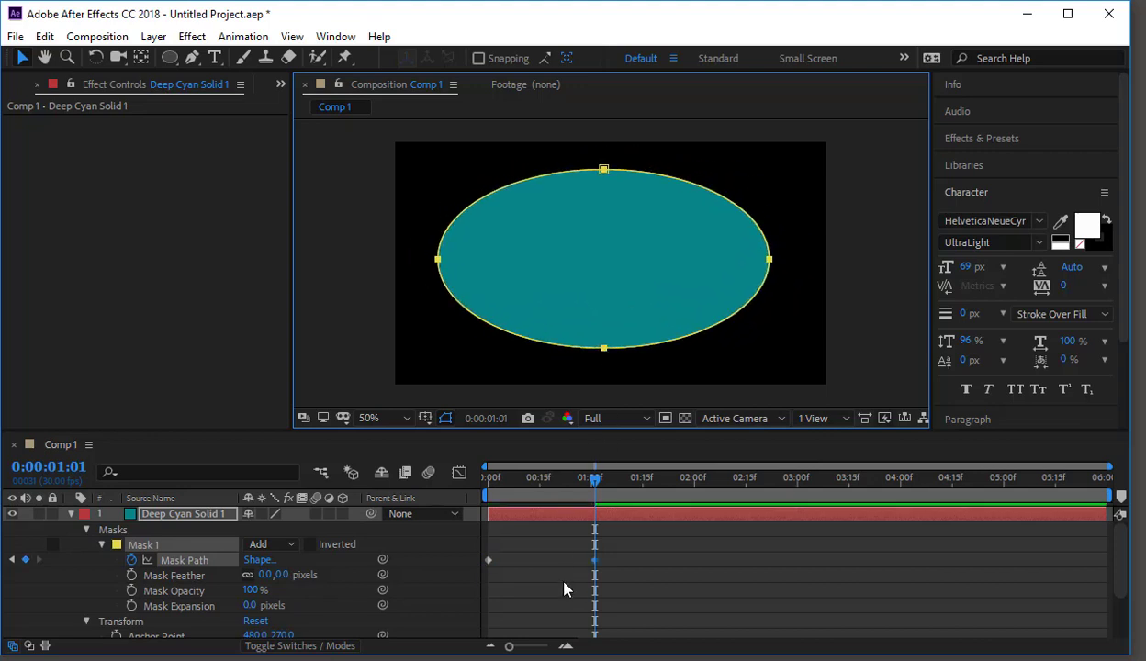
Reselect the mask path and shift the whole ellipse slightly down at 0:00:01:01
{"action": "left_click", "coordinate": [533, 554]}
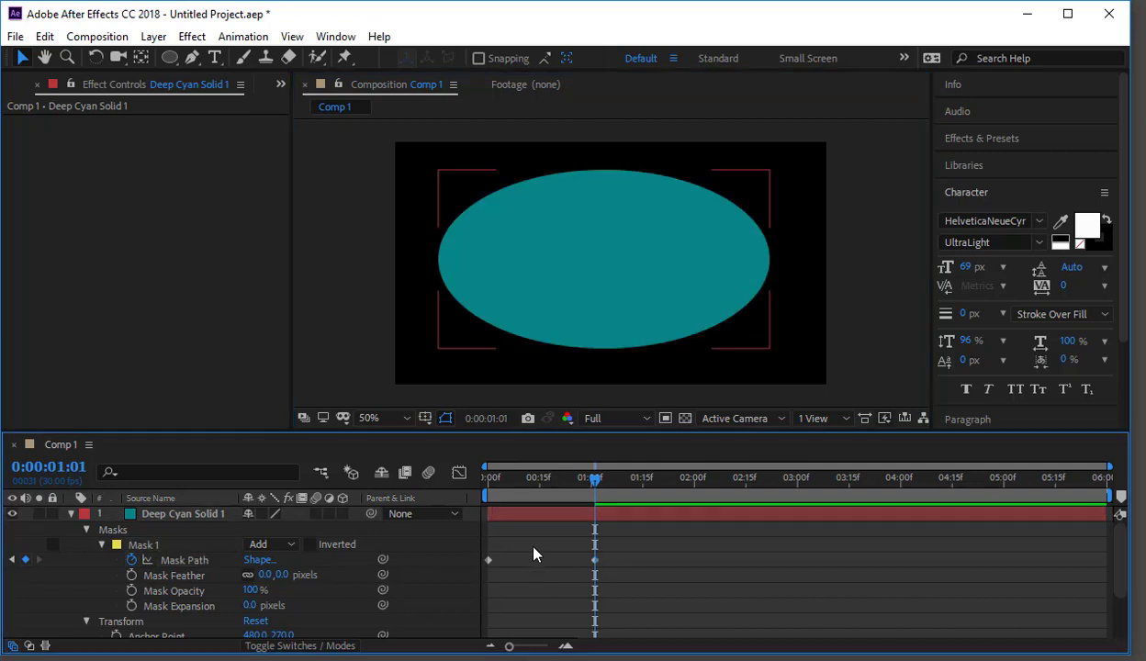
{"action": "left_click", "coordinate": [147, 546]}
{"action": "left_click", "coordinate": [605, 356]}
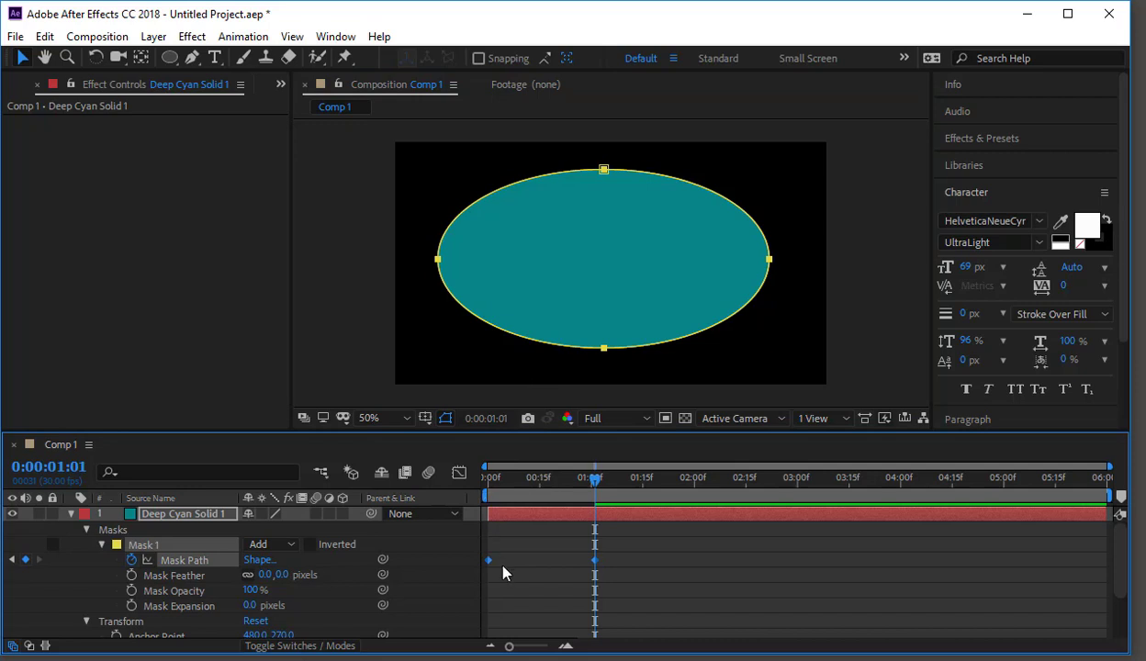
{"action": "left_click", "coordinate": [213, 515]}
{"action": "left_click", "coordinate": [204, 561]}
{"action": "left_click_drag", "start_coordinate": [602, 349], "coordinate": [608, 352]}
Move only the ellipse's bottom point up past the centre at 0:00:01:01 to form an arch, and scrub through the morph
{"action": "left_click", "coordinate": [528, 559]}
{"action": "left_click", "coordinate": [611, 358]}
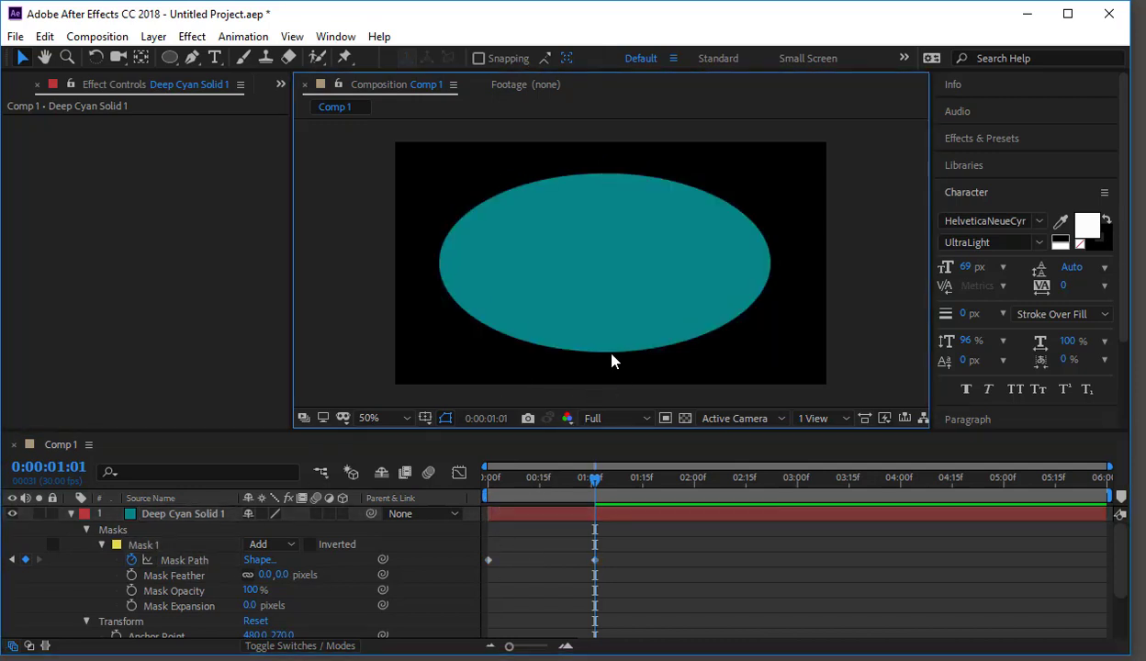
{"action": "left_click_drag", "start_coordinate": [608, 356], "coordinate": [610, 219]}
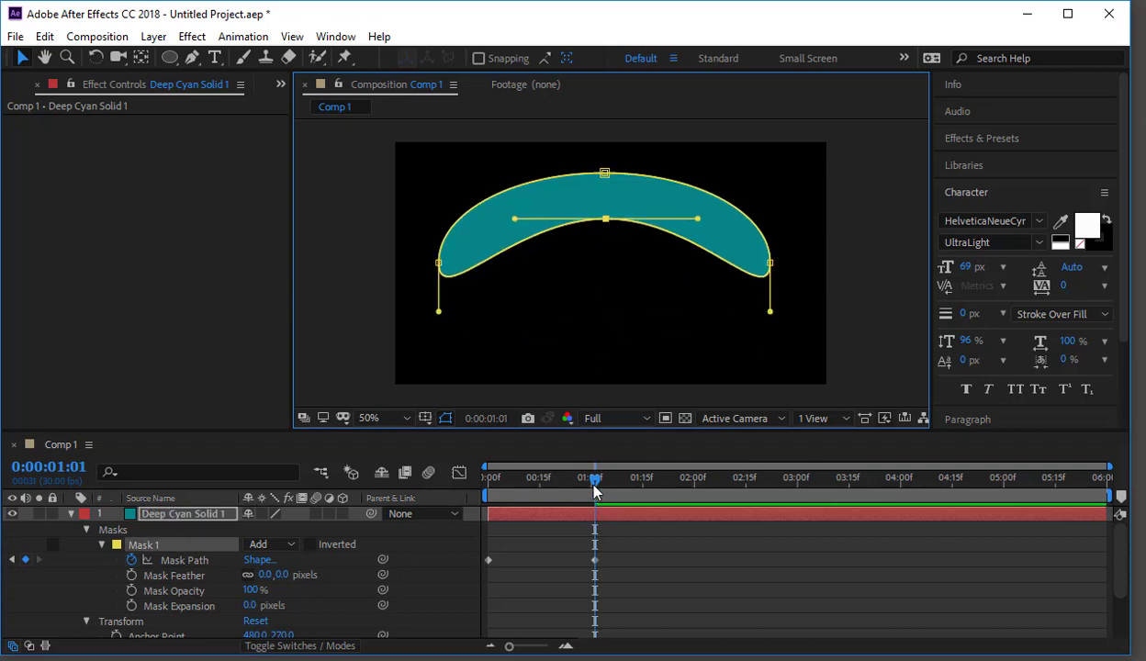
{"action": "mouse_move", "coordinate": [594, 491]}
{"action": "left_mouse_down"}
{"action": "mouse_move", "coordinate": [575, 478]}
{"action": "mouse_move", "coordinate": [492, 477]}
{"action": "mouse_move", "coordinate": [584, 478]}
{"action": "left_mouse_up"}
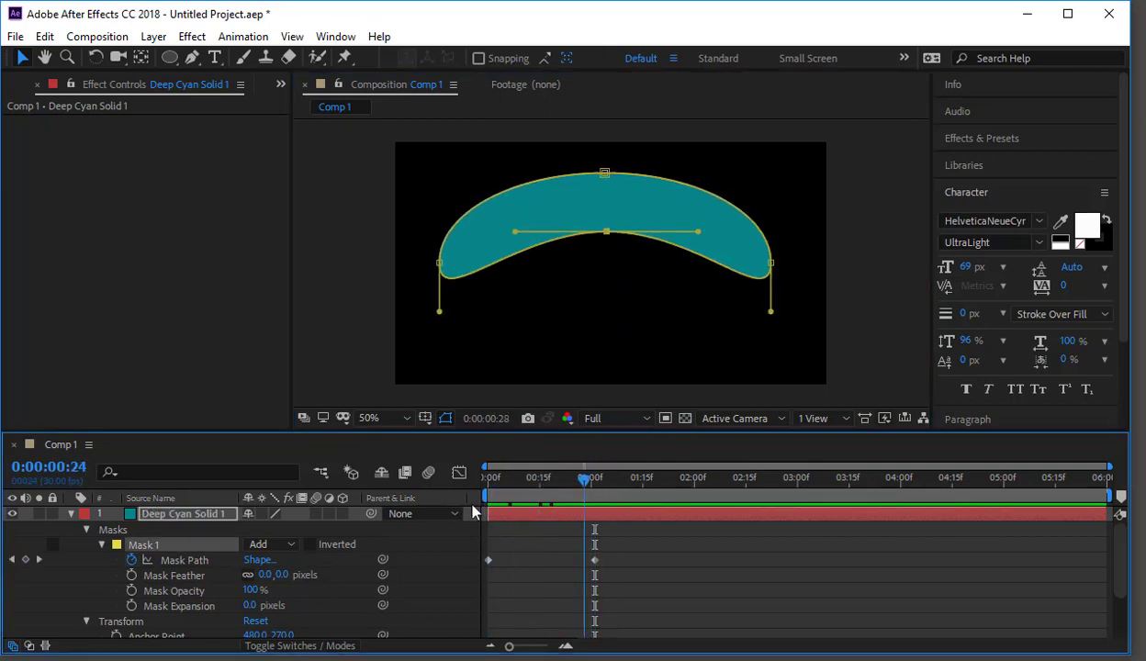
{"action": "left_click_drag", "start_coordinate": [472, 504], "coordinate": [578, 484]}
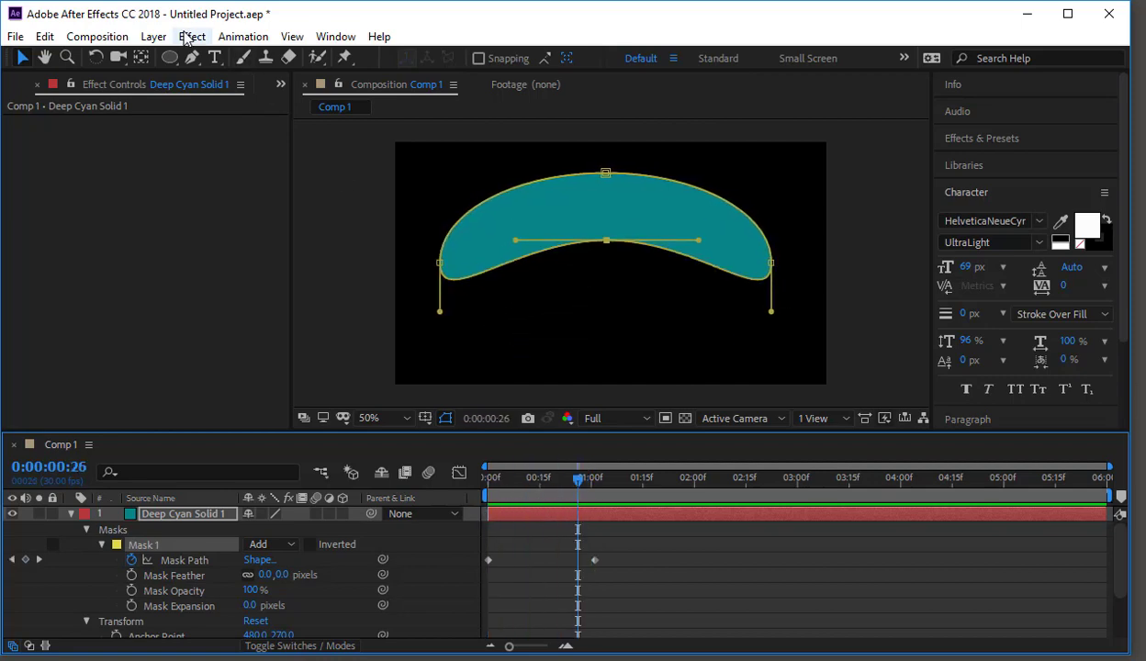
Try the Radio Waves effect on the masked solid, preview it up to 0:00:02:22 and undo it
{"action": "left_click", "coordinate": [188, 37]}
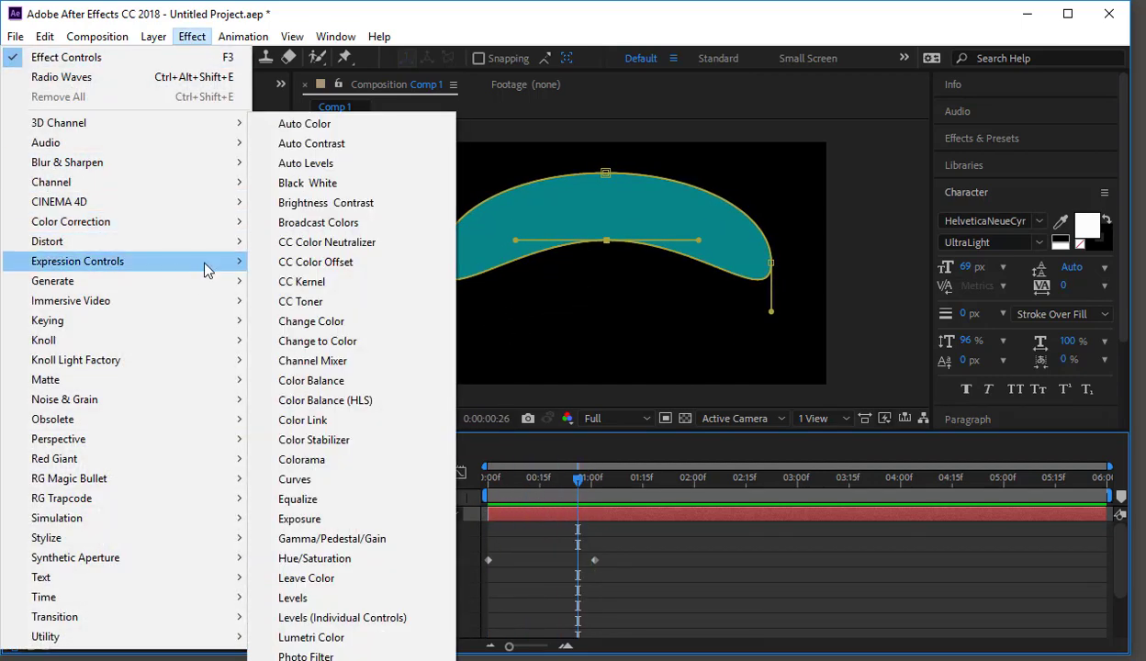
{"action": "mouse_move", "coordinate": [204, 281]}
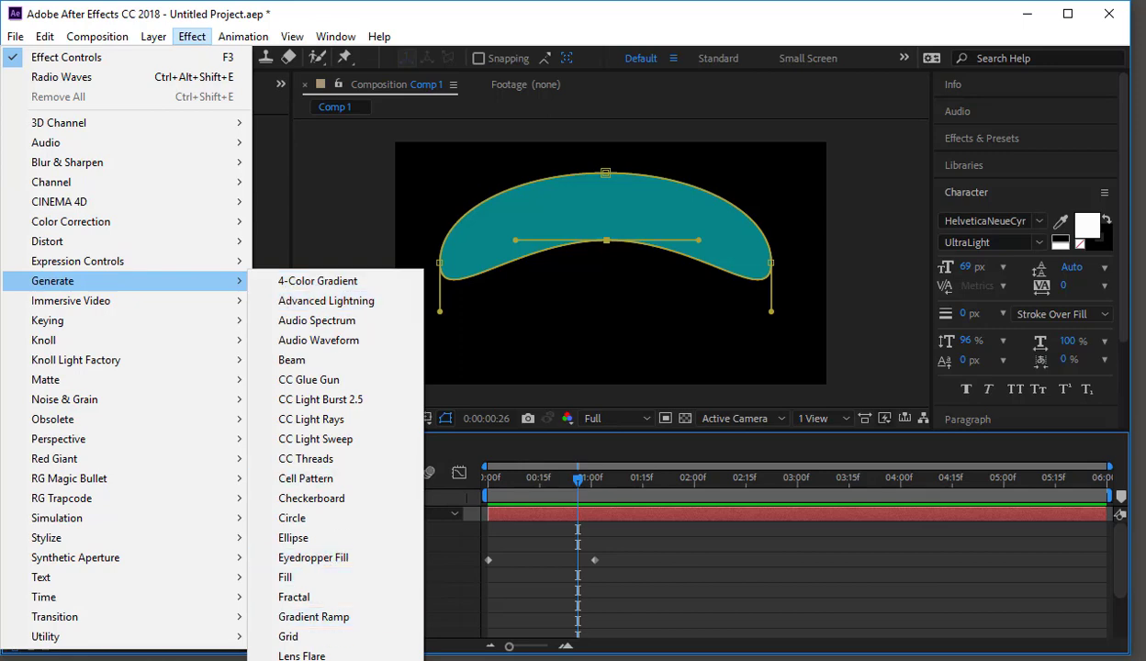
{"action": "left_click", "coordinate": [308, 660]}
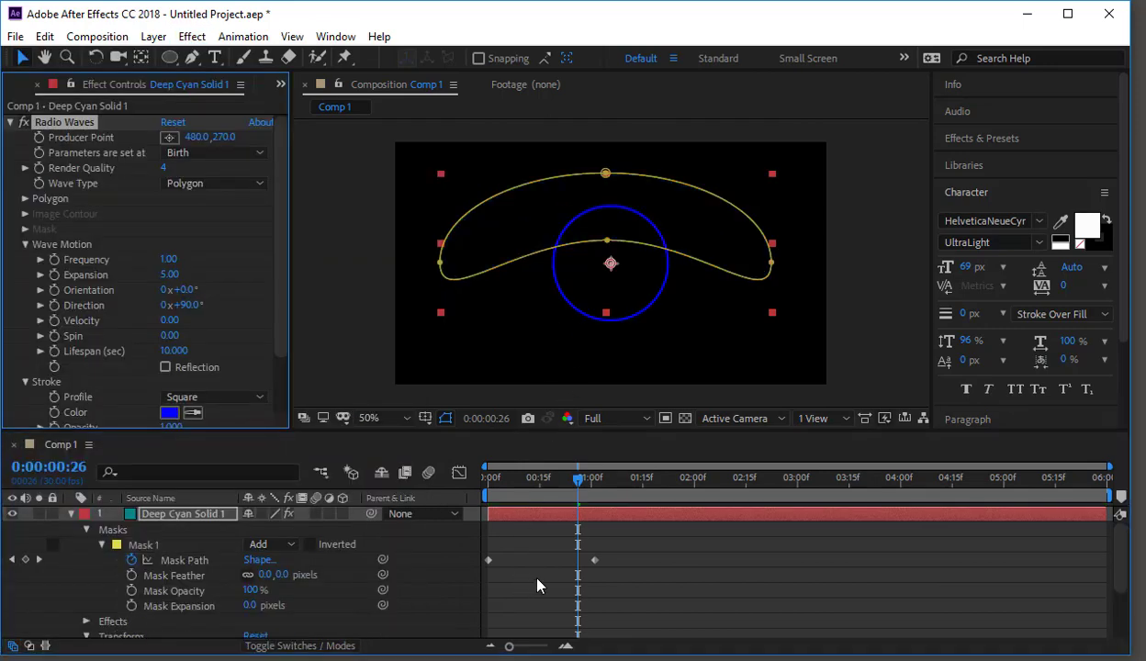
{"action": "left_click", "coordinate": [537, 585]}
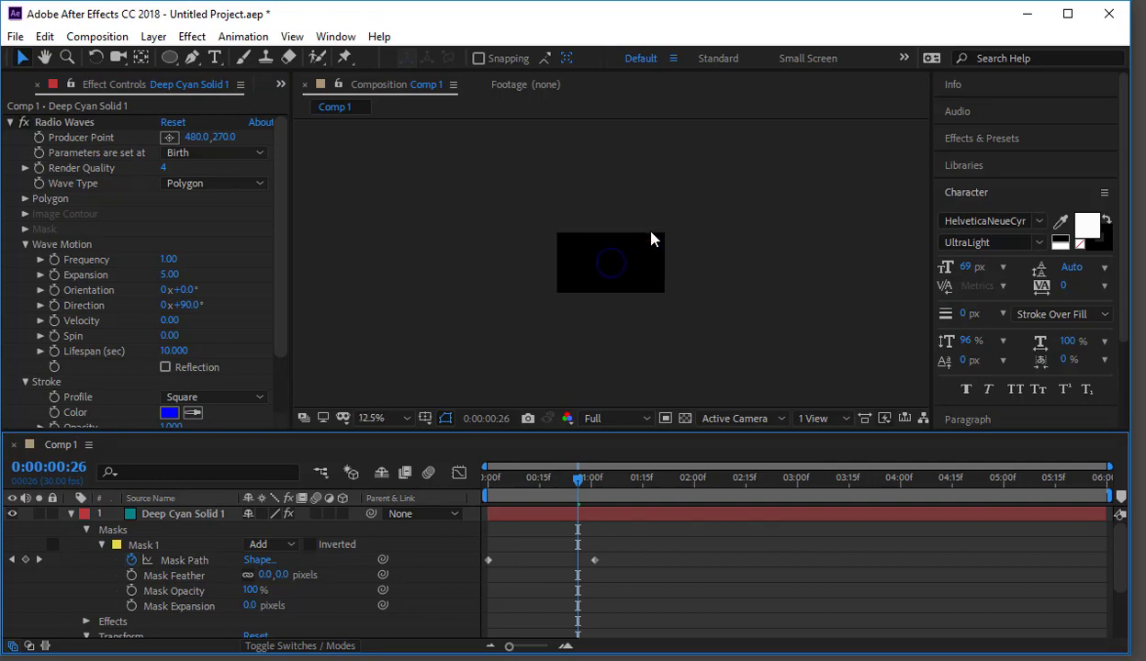
{"action": "left_click_drag", "start_coordinate": [580, 497], "coordinate": [769, 478]}
{"action": "scroll", "coordinate": [173, 362], "scroll_direction": "down", "scroll_amount": 2}
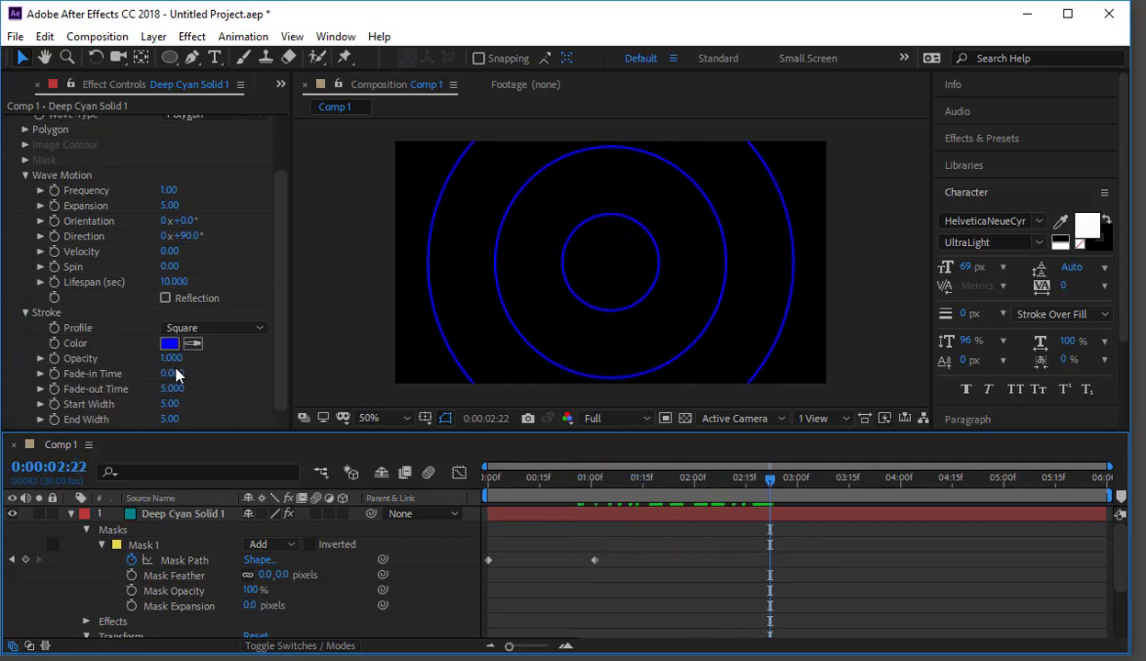
{"action": "scroll", "coordinate": [170, 360], "scroll_direction": "up", "scroll_amount": 2}
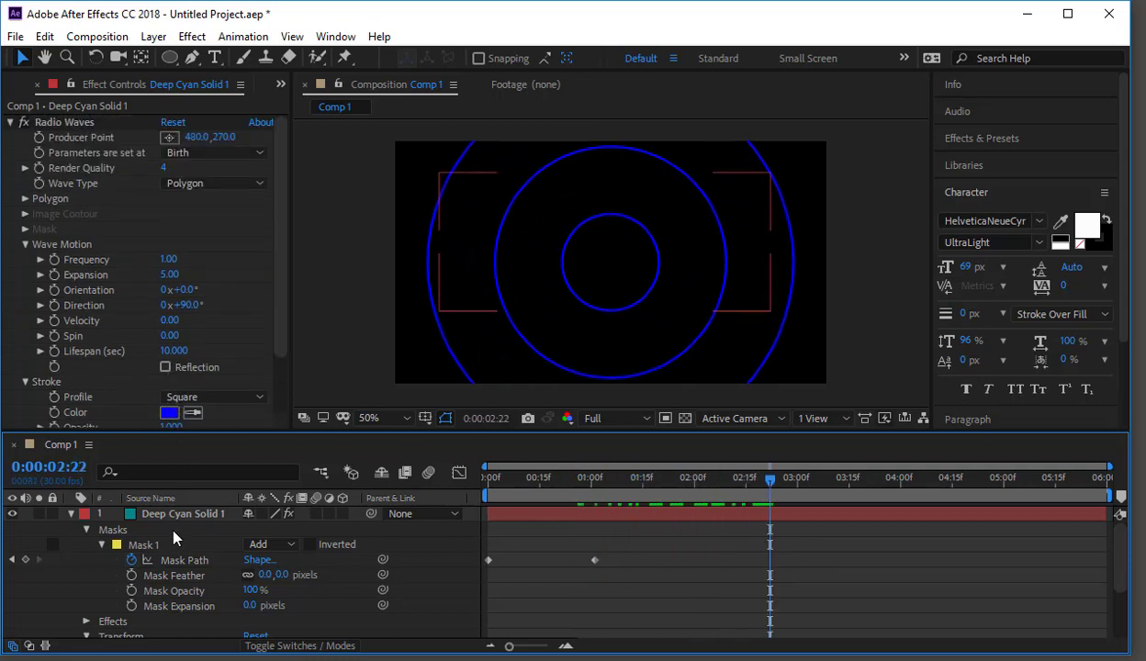
{"action": "key", "text": "ctrl+z"}
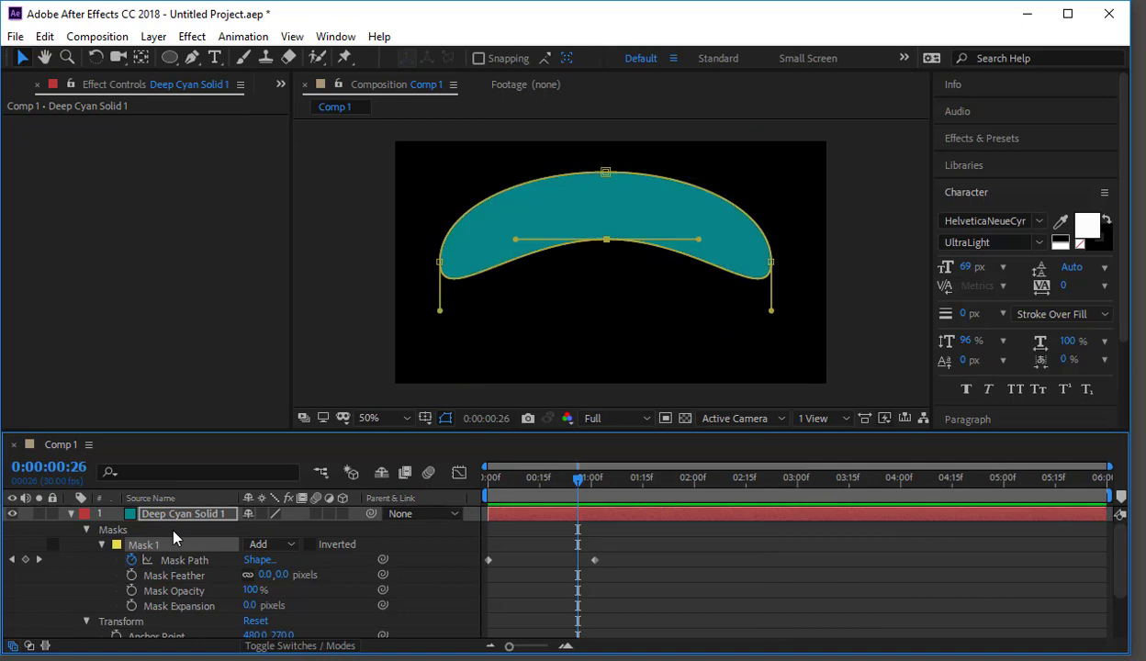
Apply the Write-on generate effect to the masked solid layer
{"action": "left_click", "coordinate": [192, 36]}
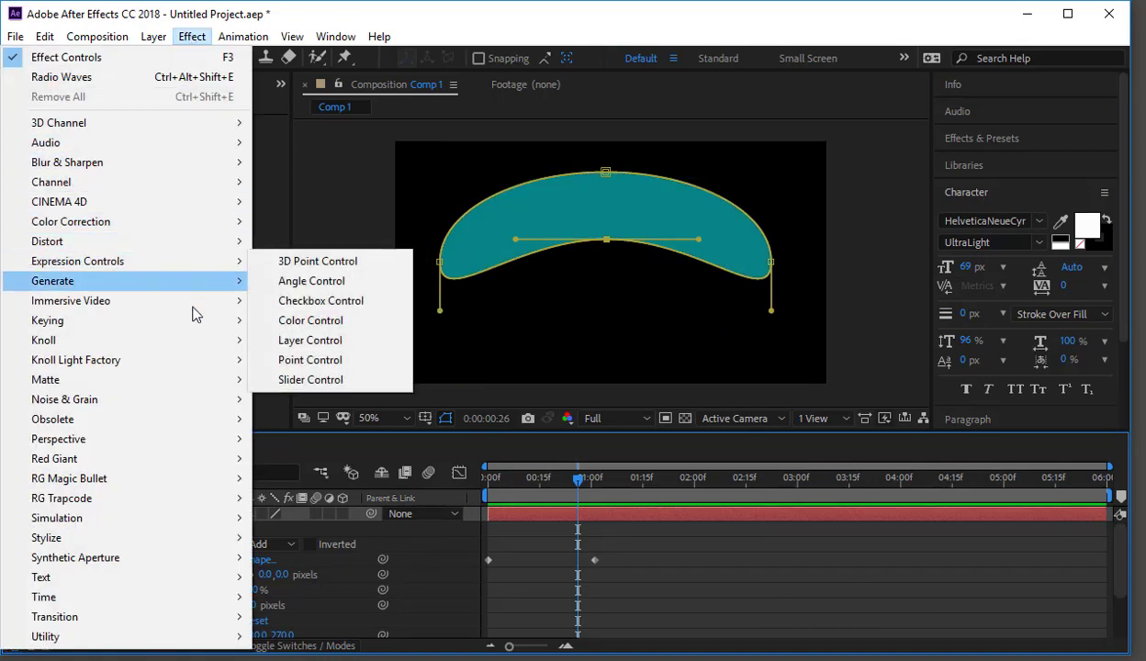
{"action": "mouse_move", "coordinate": [195, 291]}
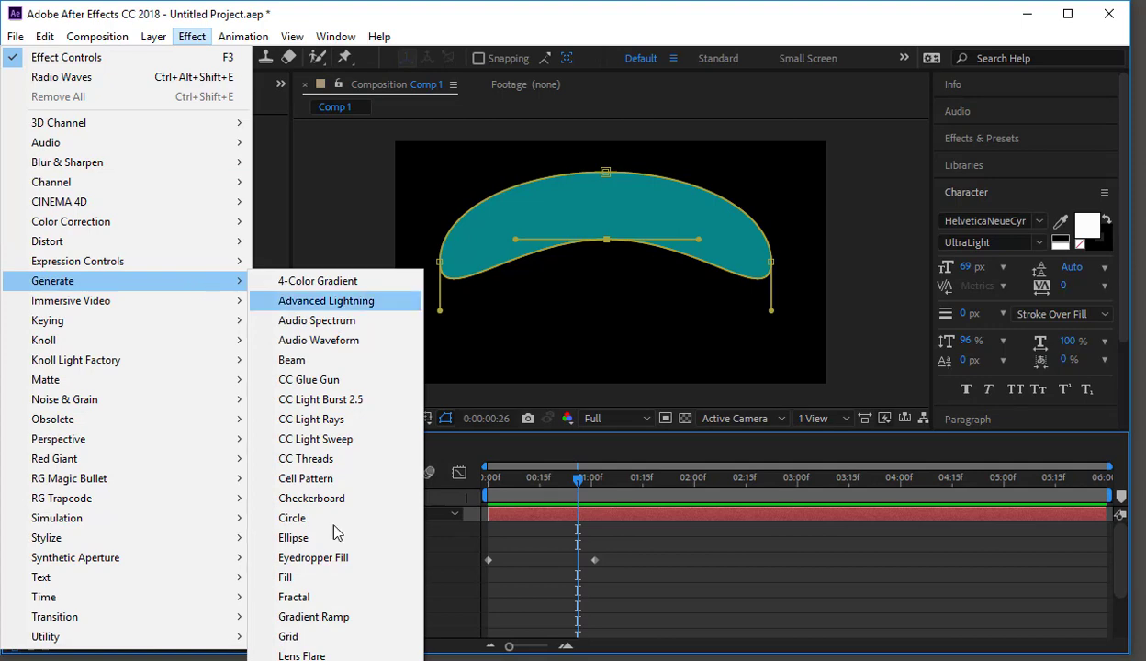
{"action": "left_click", "coordinate": [301, 660]}
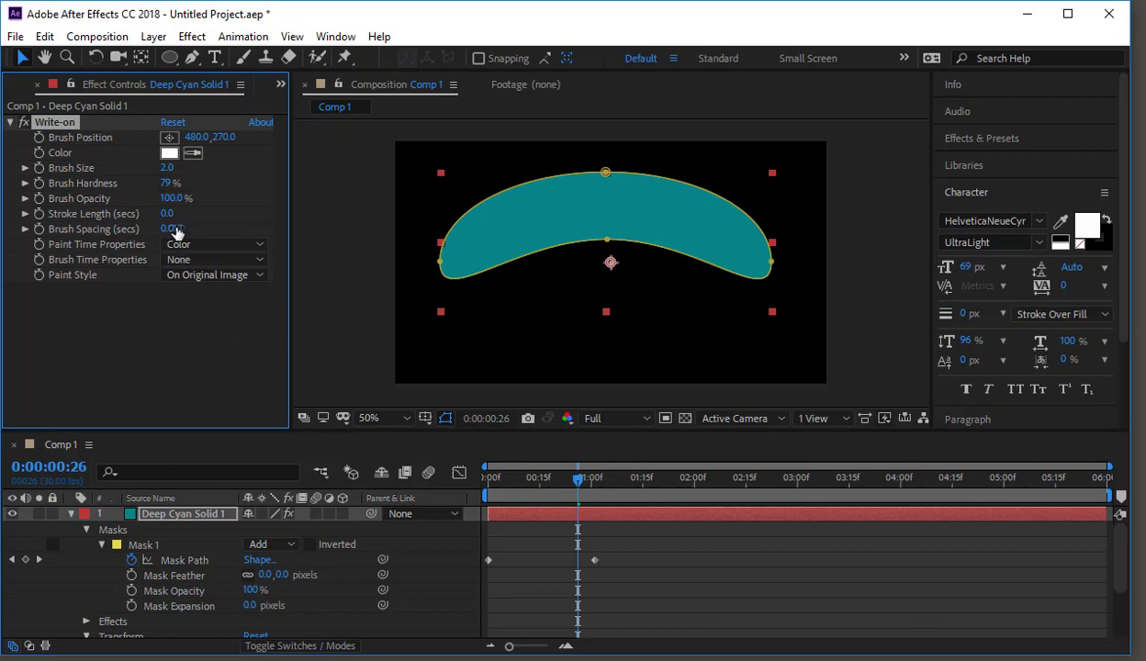
Copy the mask path into the Write-on effect's Brush Position at 0:00:00:26 and preview the stroke up to 0:00:01:15
{"action": "left_click", "coordinate": [181, 562]}
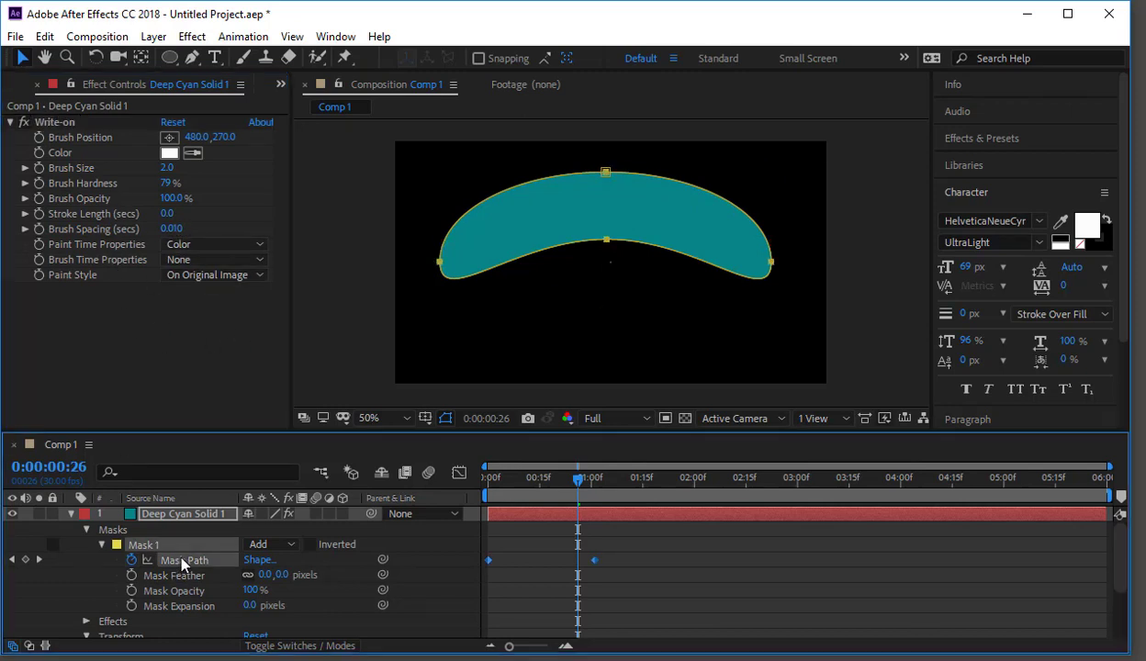
{"action": "left_click", "coordinate": [84, 624]}
{"action": "scroll", "coordinate": [105, 570], "scroll_direction": "down", "scroll_amount": 2}
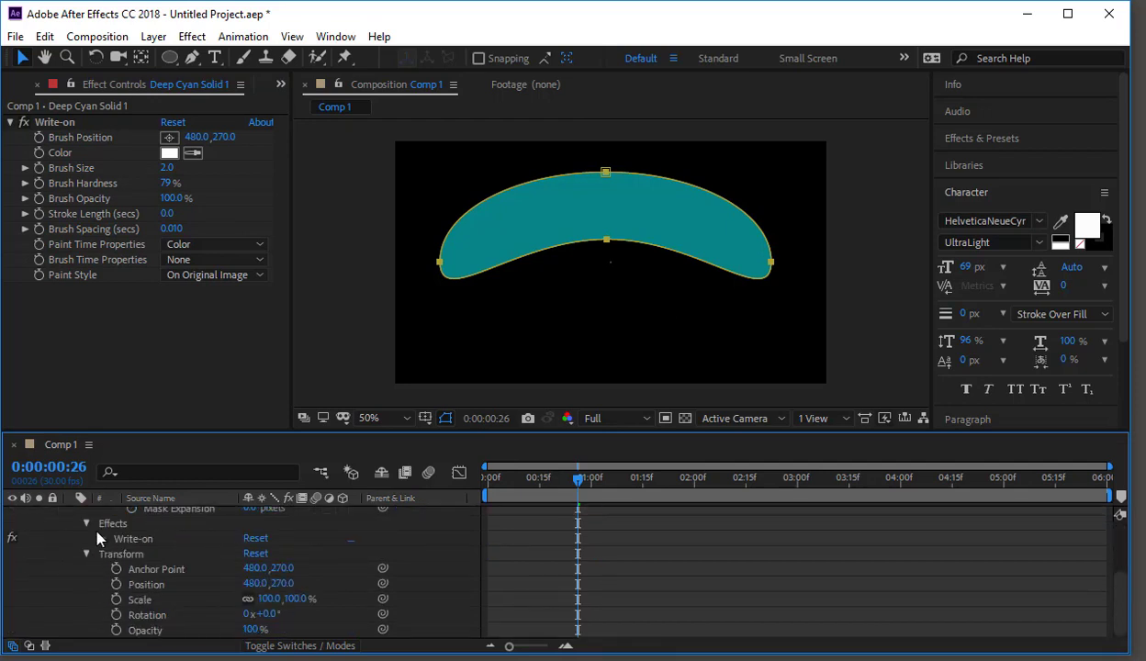
{"action": "left_click", "coordinate": [102, 539]}
{"action": "scroll", "coordinate": [116, 542], "scroll_direction": "down", "scroll_amount": 1}
{"action": "left_click", "coordinate": [210, 532]}
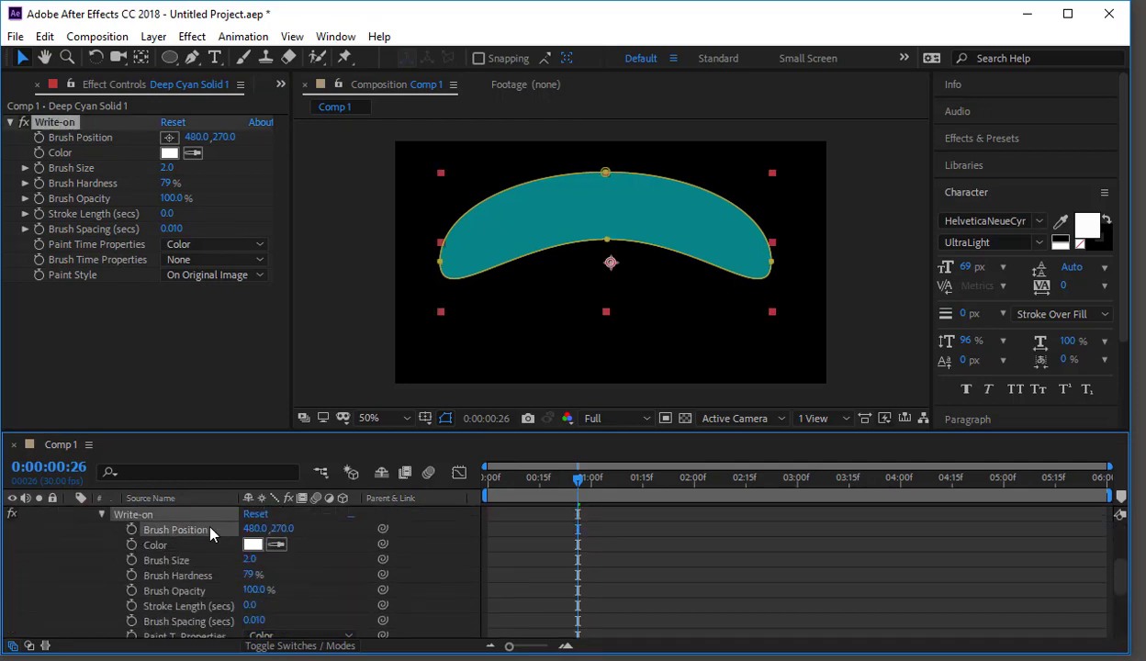
{"action": "key", "text": "ctrl+v"}
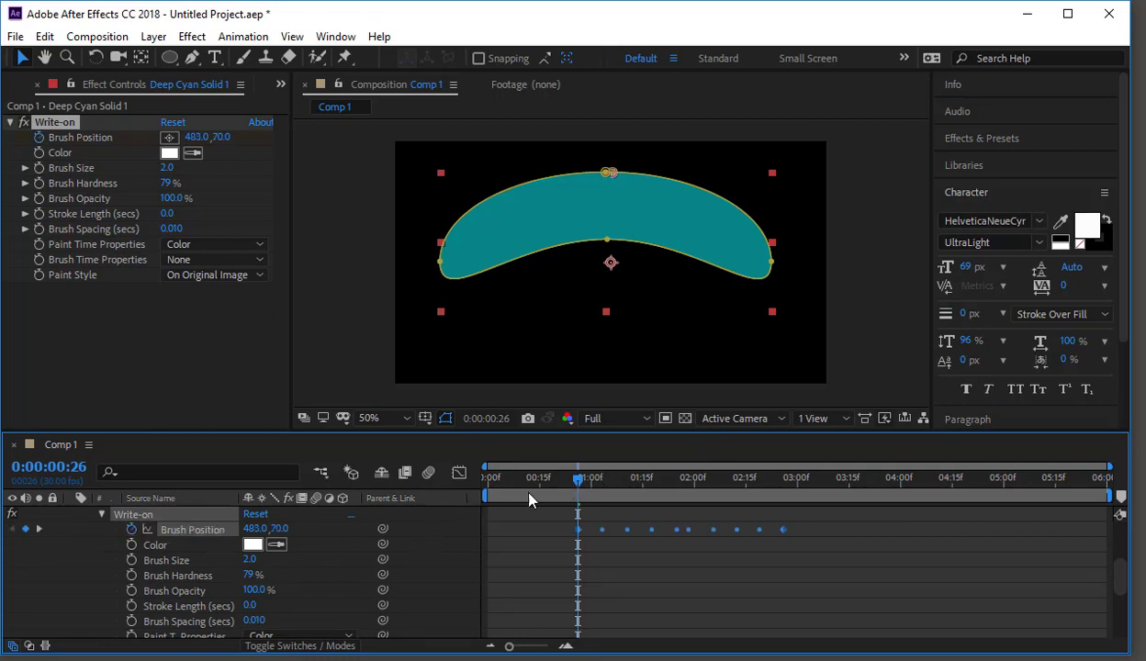
{"action": "mouse_move", "coordinate": [578, 477]}
{"action": "left_mouse_down"}
{"action": "mouse_move", "coordinate": [815, 495]}
{"action": "mouse_move", "coordinate": [617, 497]}
{"action": "mouse_move", "coordinate": [566, 471]}
{"action": "mouse_move", "coordinate": [641, 479]}
{"action": "left_mouse_up"}
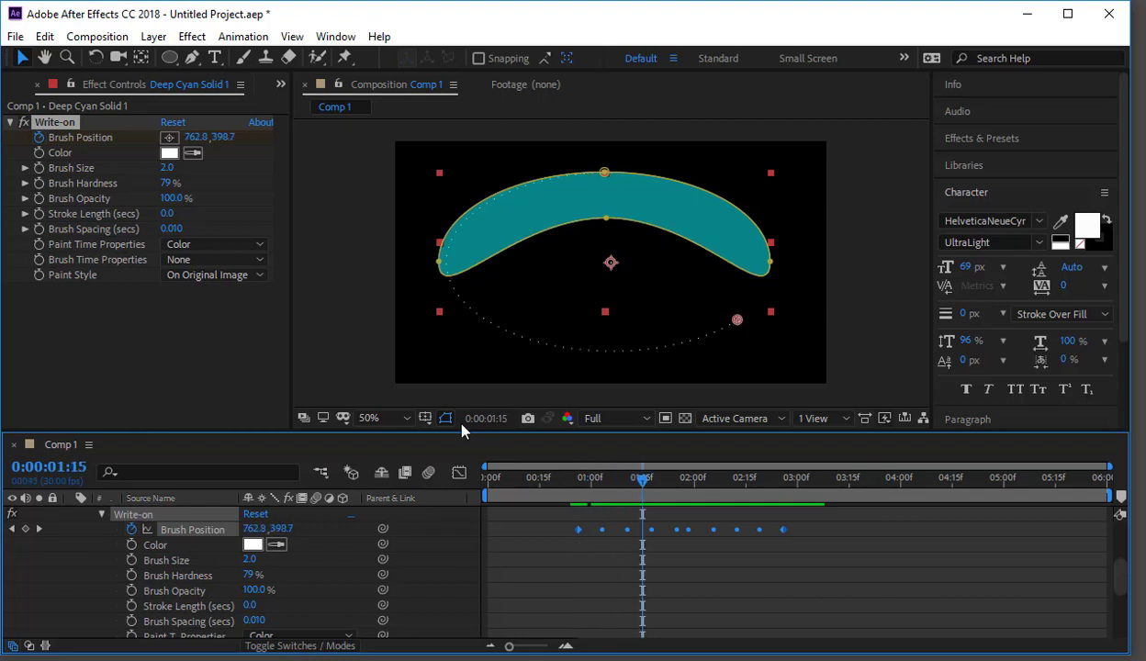
Set the Write-on effect's Brush Hardness to 86% and Brush Spacing to 0.001 seconds
{"action": "left_click_drag", "start_coordinate": [168, 184], "coordinate": [179, 184]}
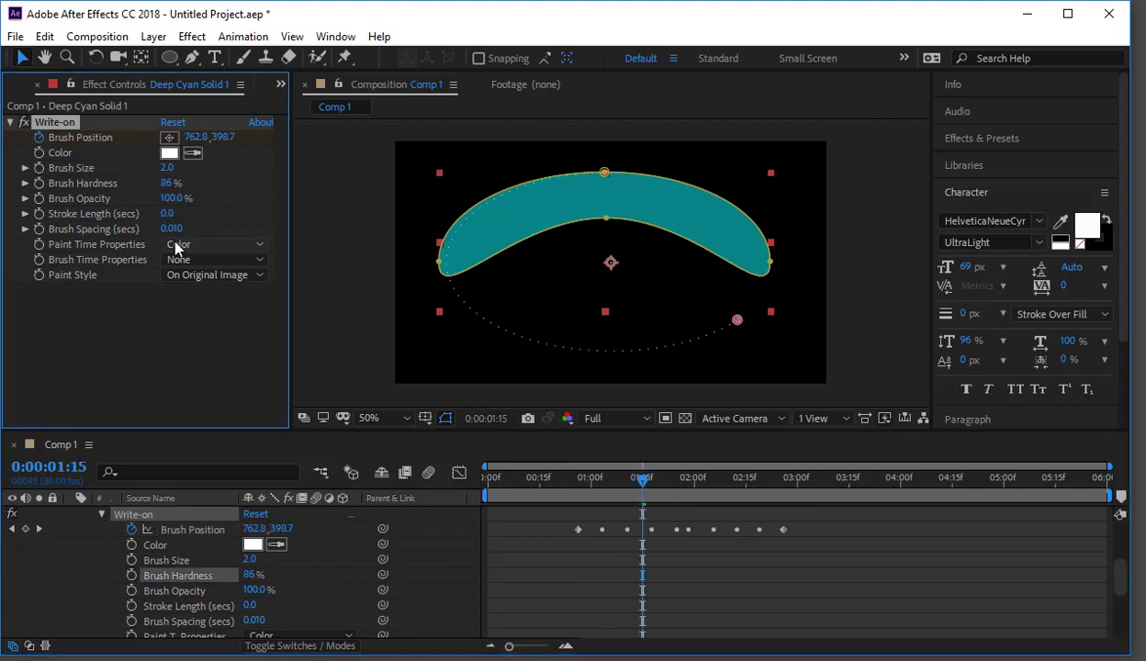
{"action": "left_click", "coordinate": [172, 229]}
{"action": "left_click", "coordinate": [171, 230]}
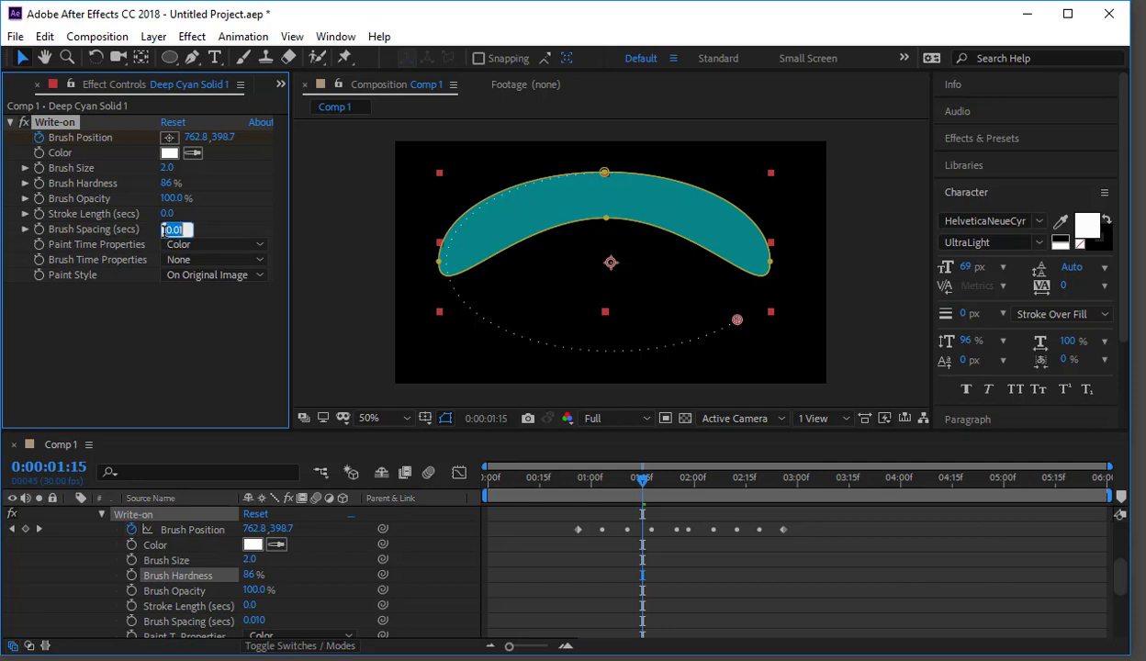
{"action": "key", "text": "BackSpace"}
{"action": "type", "text": "0.001"}
{"action": "key", "text": "Return"}
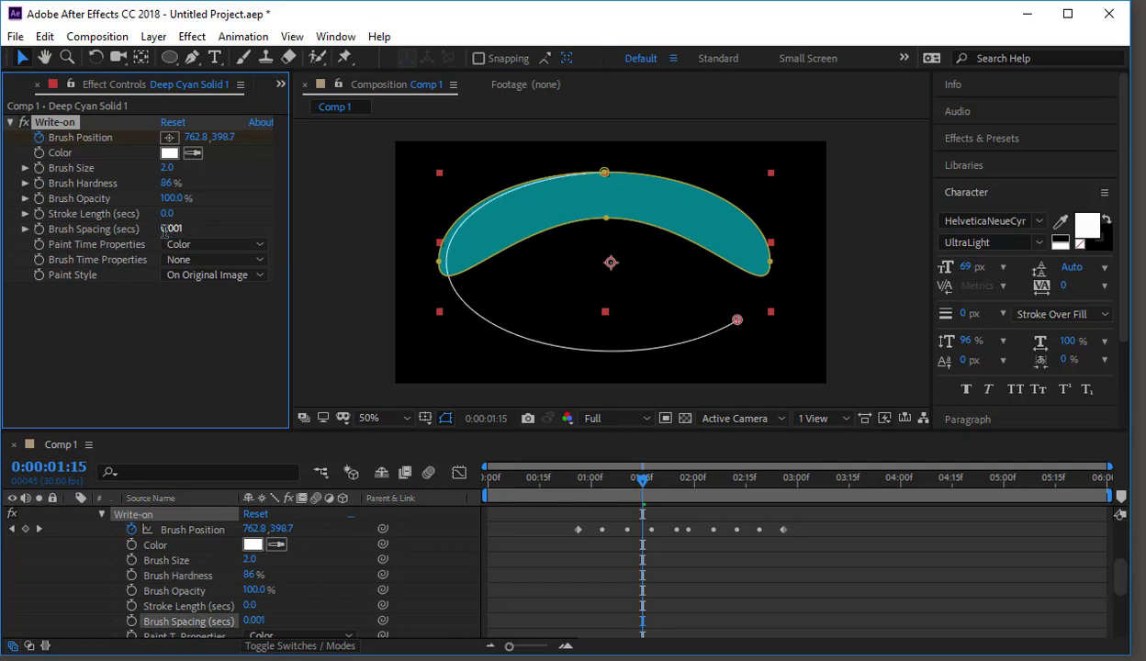
Return to the start of the timeline and delete both the Write-on effect and the ellipse mask from the solid
{"action": "mouse_move", "coordinate": [656, 489]}
{"action": "left_mouse_down"}
{"action": "mouse_move", "coordinate": [677, 475]}
{"action": "mouse_move", "coordinate": [769, 479]}
{"action": "mouse_move", "coordinate": [795, 498]}
{"action": "mouse_move", "coordinate": [762, 481]}
{"action": "mouse_move", "coordinate": [537, 482]}
{"action": "mouse_move", "coordinate": [439, 519]}
{"action": "left_mouse_up"}
{"action": "scroll", "coordinate": [231, 596], "scroll_direction": "up", "scroll_amount": 5}
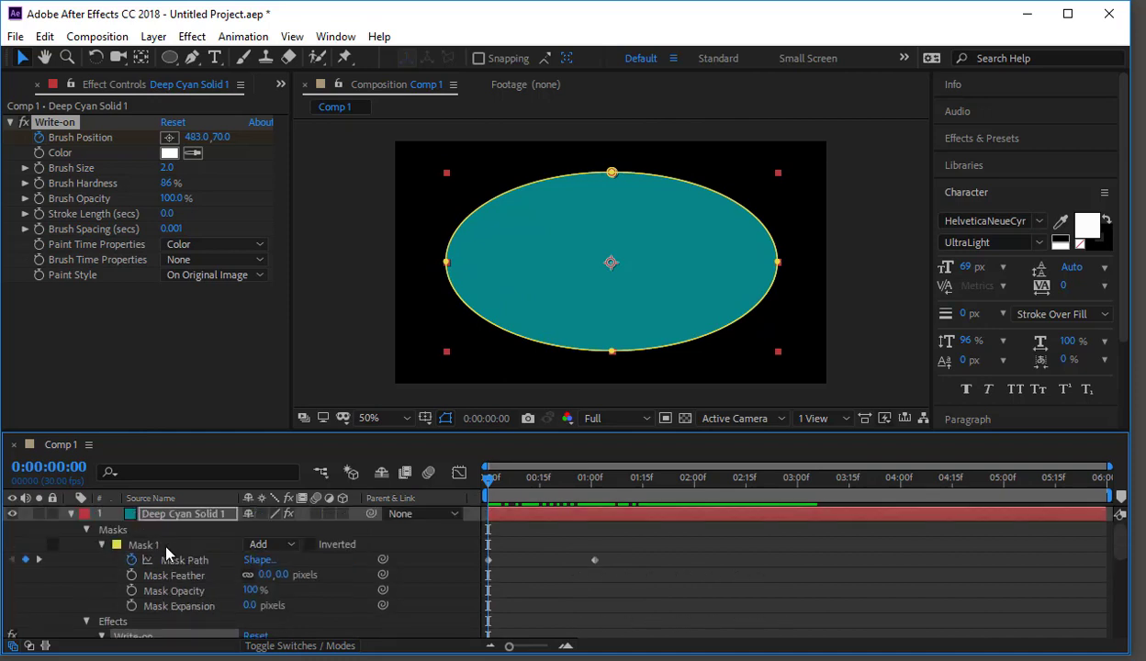
{"action": "left_click", "coordinate": [166, 547]}
{"action": "key", "text": "Delete"}
{"action": "left_click", "coordinate": [155, 544]}
{"action": "key", "text": "Delete"}
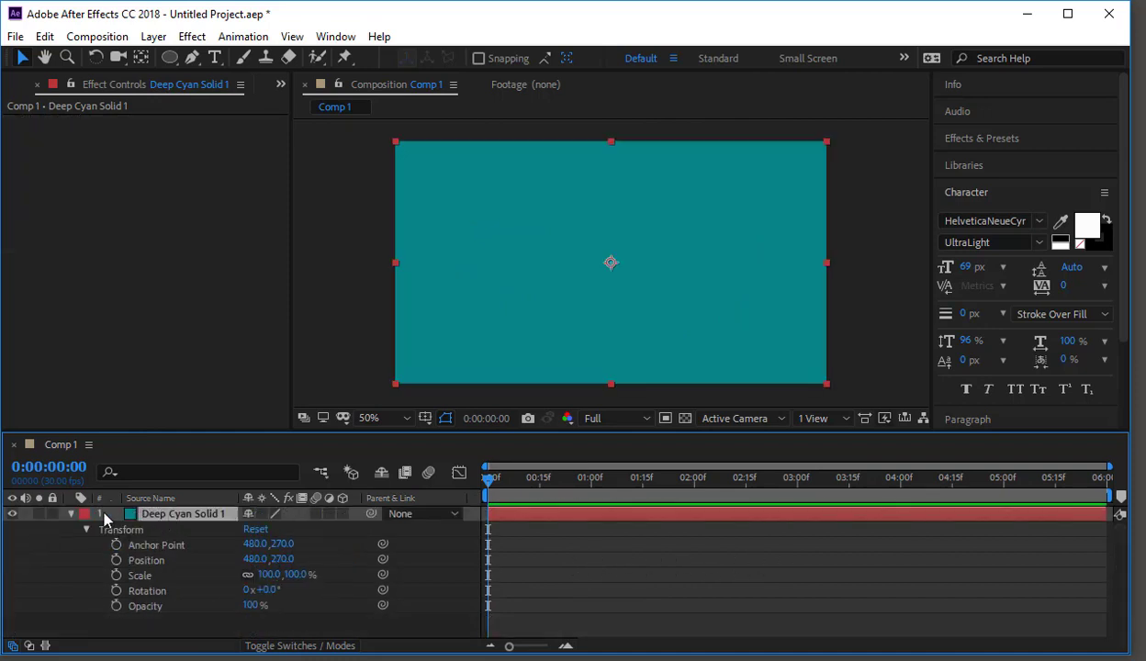
Delete the Deep Cyan solid layer from the composition
{"action": "left_click", "coordinate": [70, 514]}
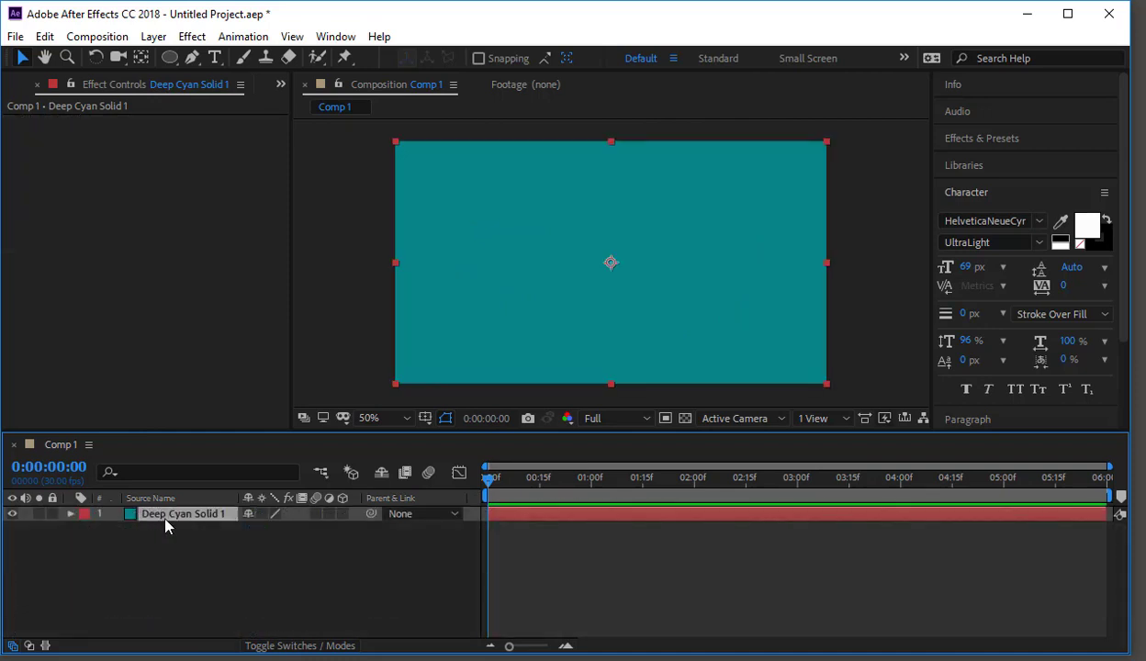
{"action": "key", "text": "Delete"}
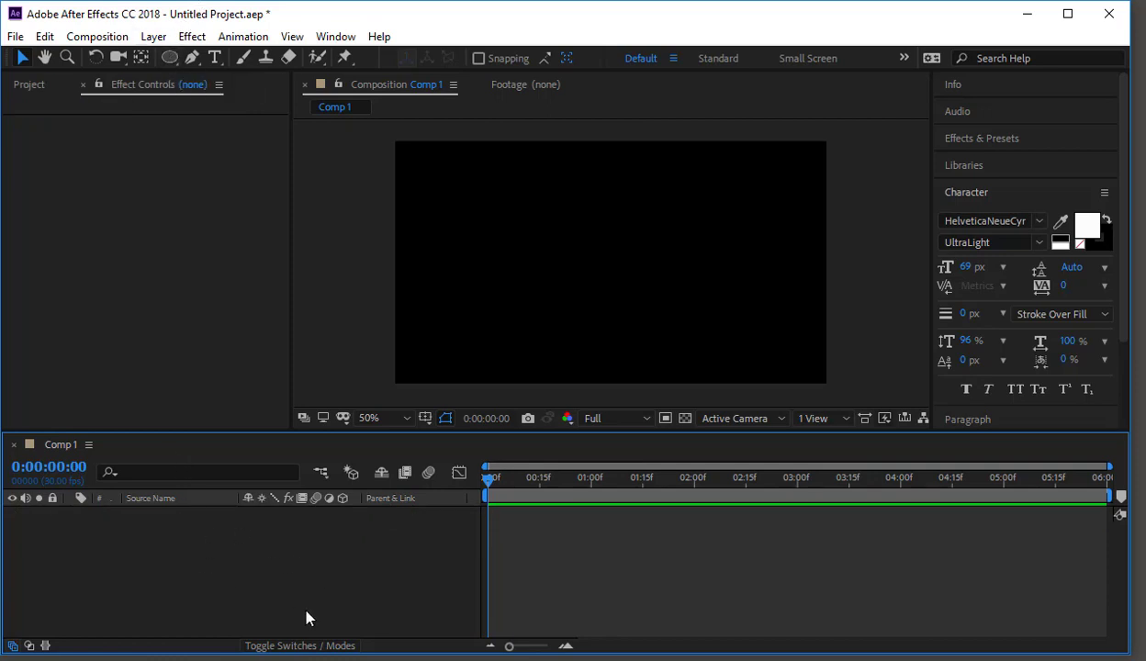
{"action": "left_click", "coordinate": [156, 37]}
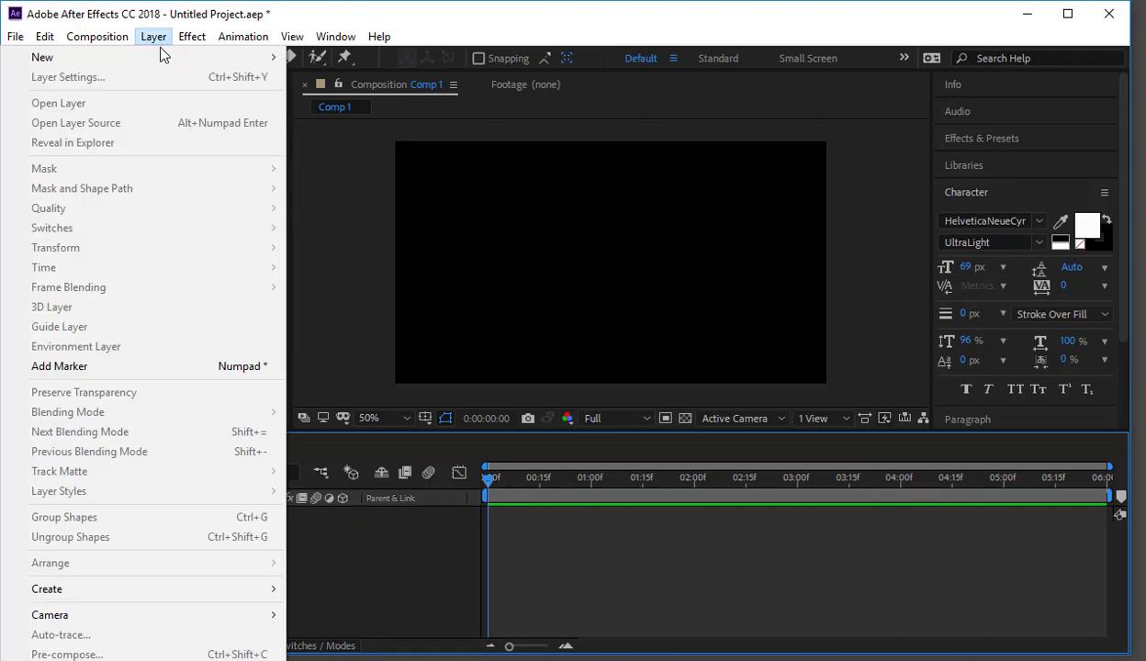
{"action": "mouse_move", "coordinate": [225, 54]}
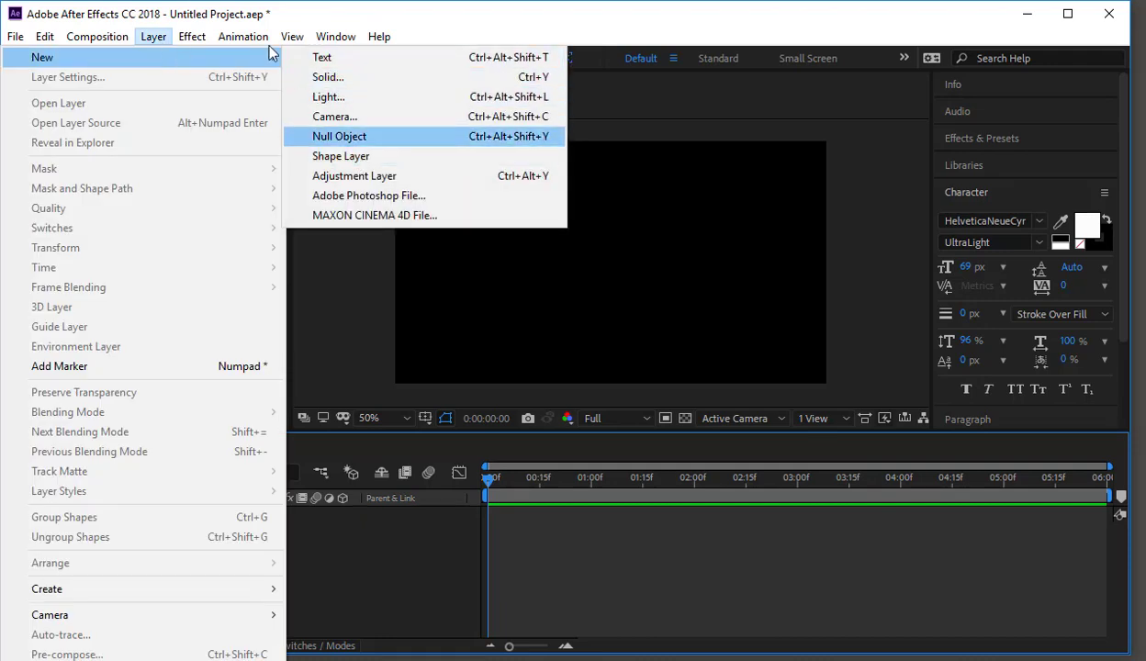
{"action": "left_click", "coordinate": [242, 22]}
Draw a wide ellipse across most of the composition with the Ellipse tool, as a new shape layer
{"action": "left_click", "coordinate": [169, 59]}
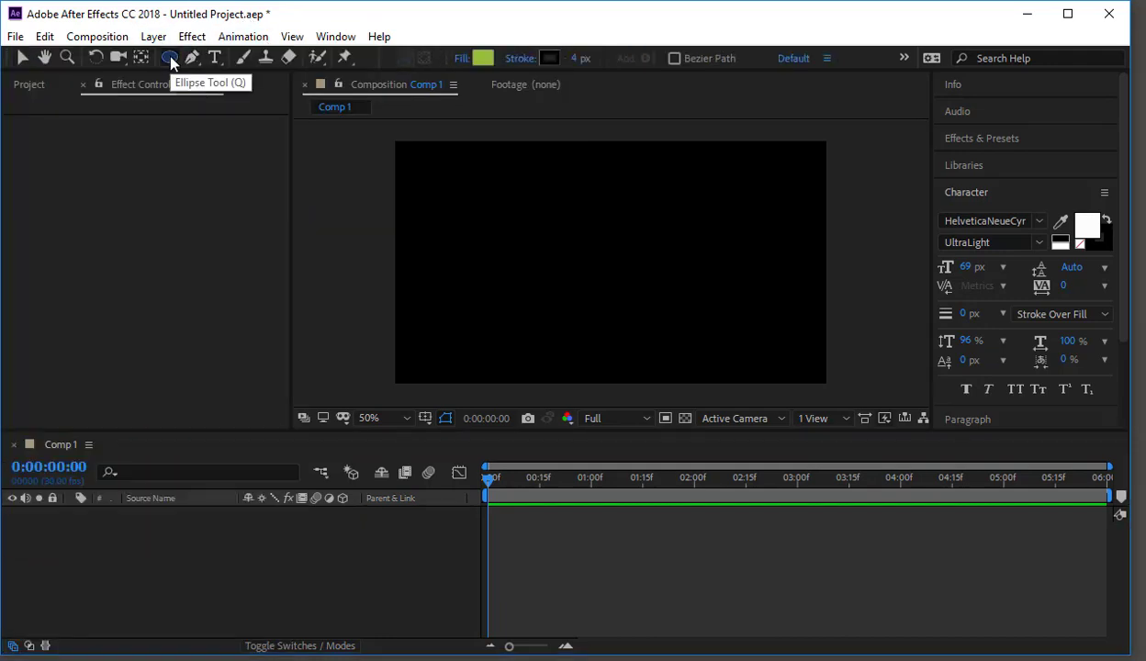
{"action": "left_click_drag", "start_coordinate": [442, 186], "coordinate": [778, 362]}
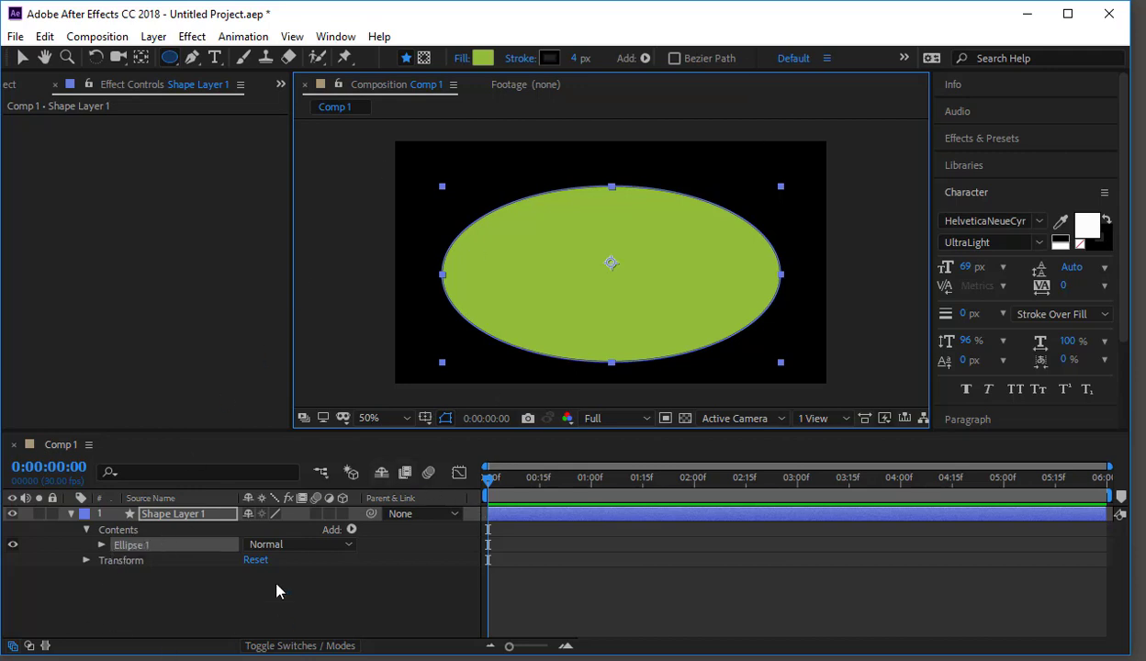
Expand the shape layer's Ellipse 1 group and examine its path, stroke, fill and transform entries against the layer's own Transform
{"action": "left_click", "coordinate": [86, 531]}
{"action": "left_click", "coordinate": [86, 531]}
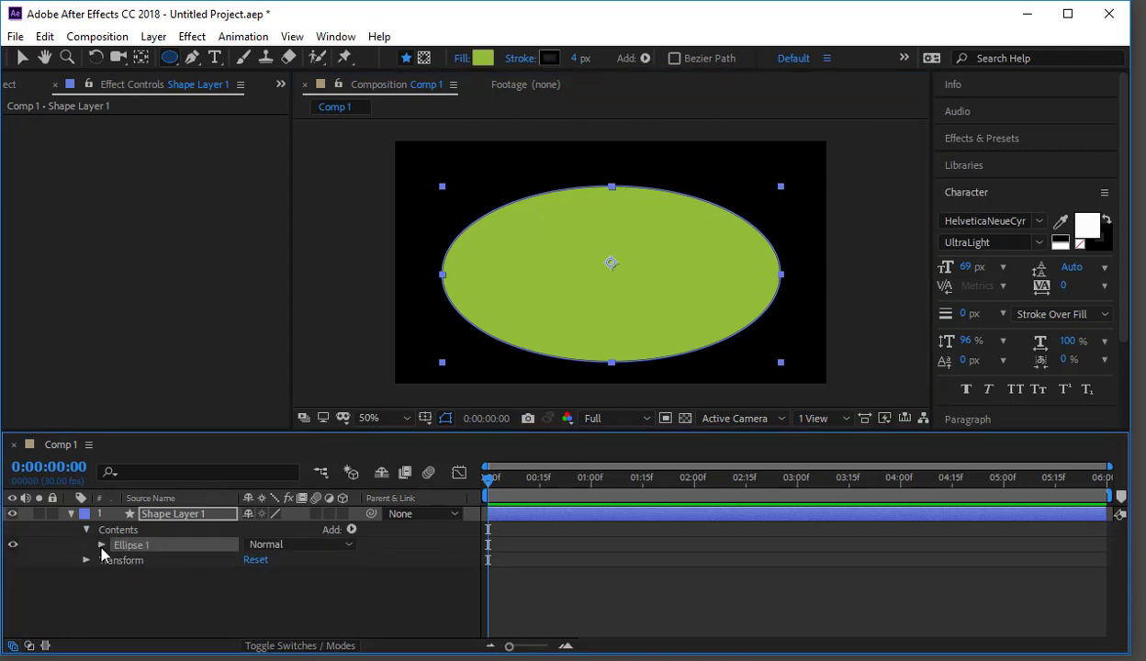
{"action": "left_click", "coordinate": [101, 545]}
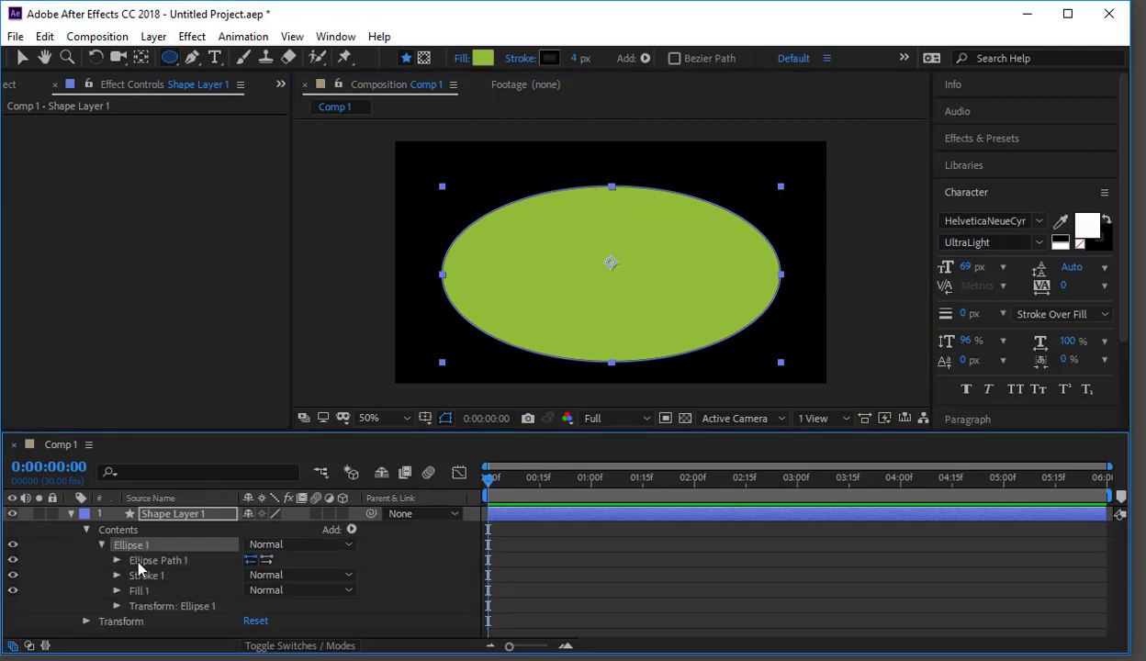
{"action": "left_click", "coordinate": [138, 562]}
{"action": "left_click", "coordinate": [147, 575]}
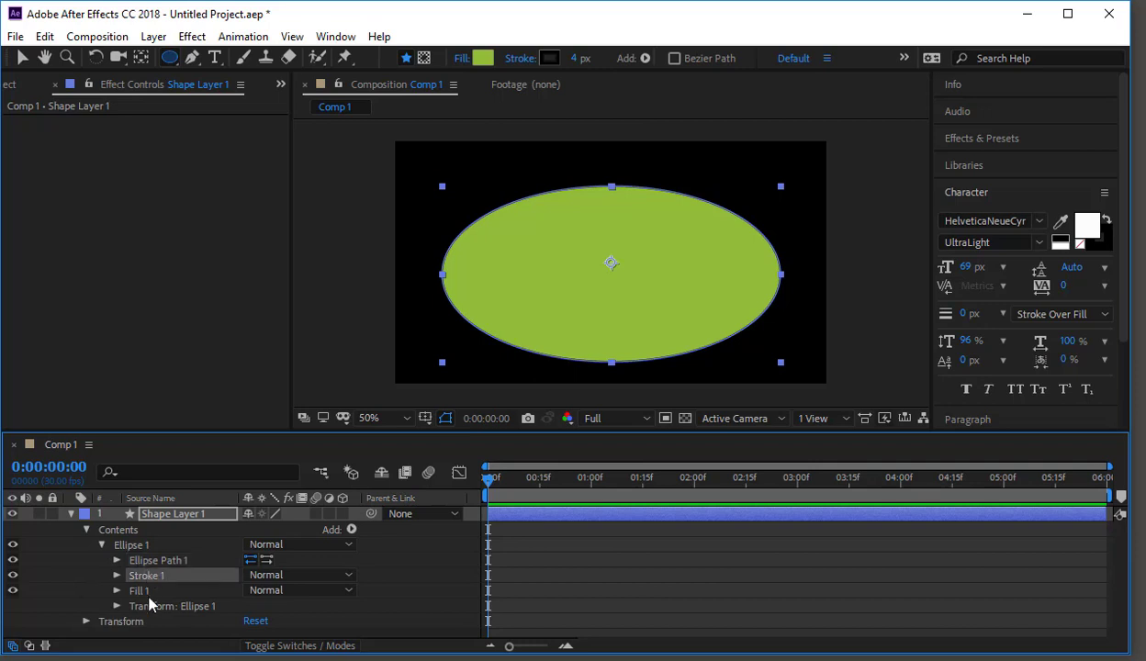
{"action": "left_click", "coordinate": [149, 590]}
{"action": "left_click", "coordinate": [153, 607]}
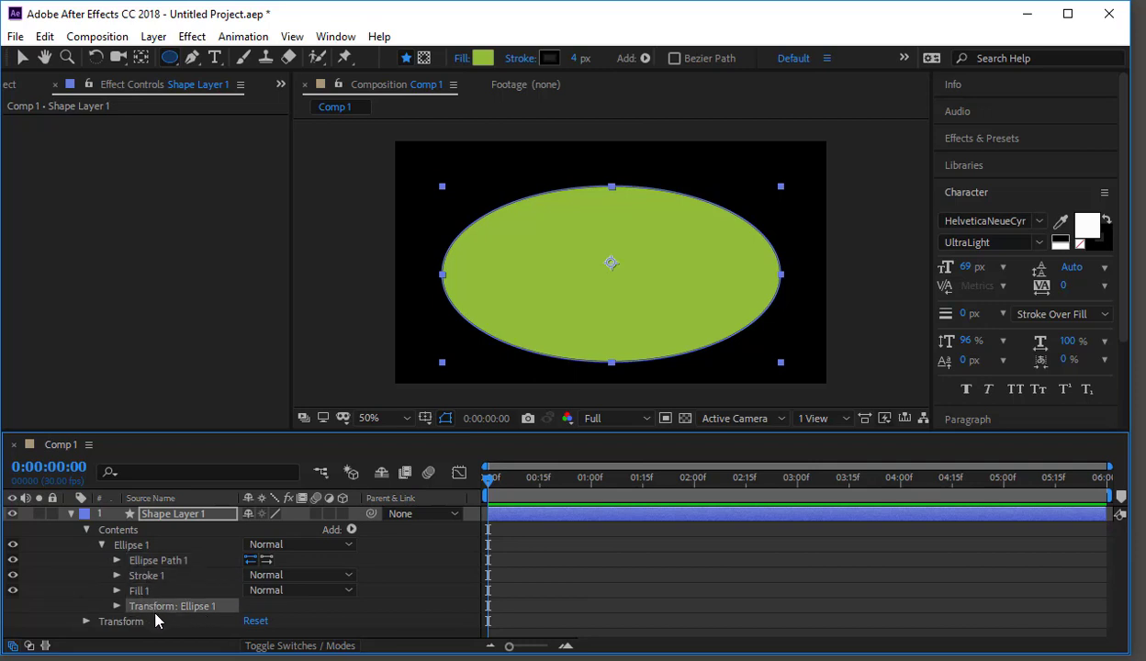
{"action": "left_click", "coordinate": [119, 622]}
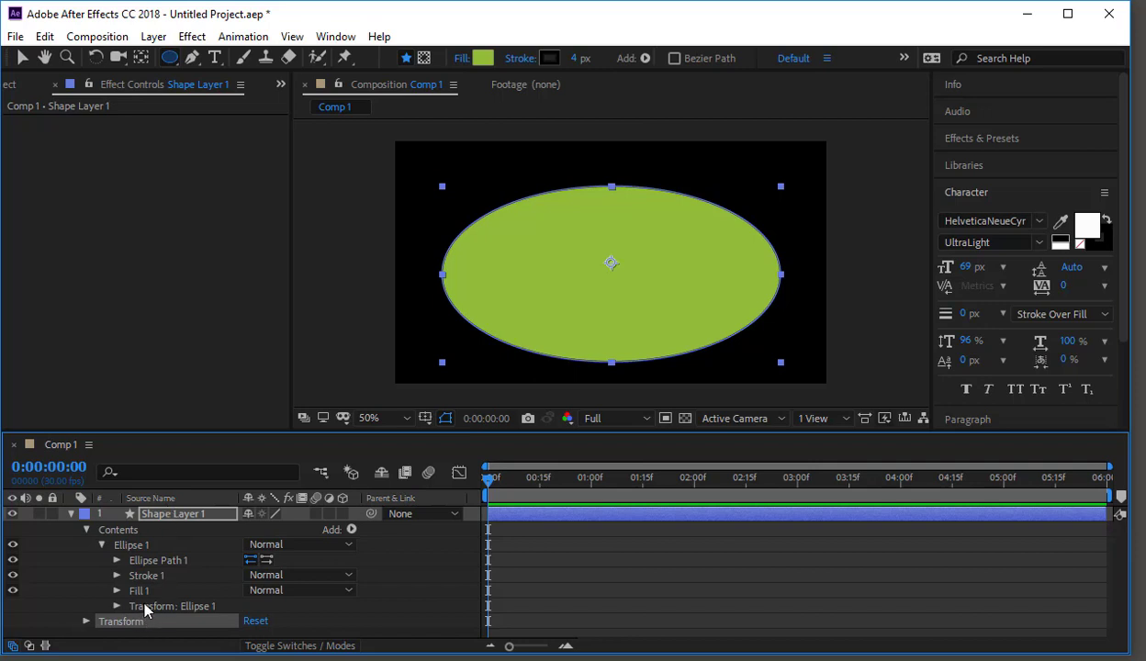
{"action": "left_click", "coordinate": [145, 607]}
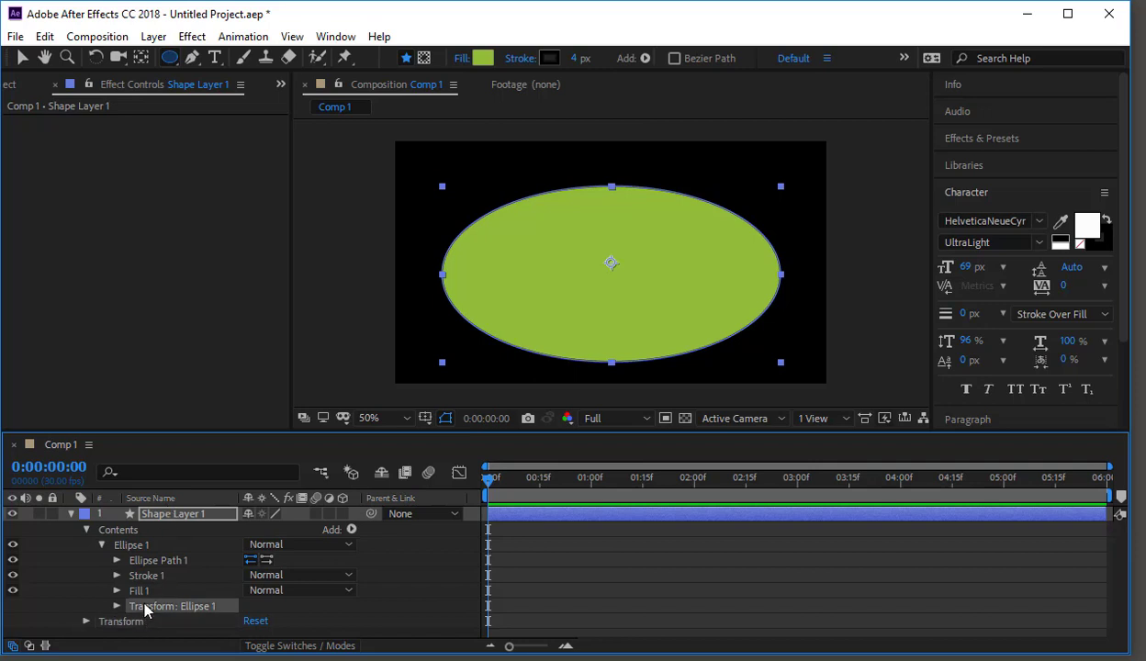
{"action": "left_click", "coordinate": [133, 545]}
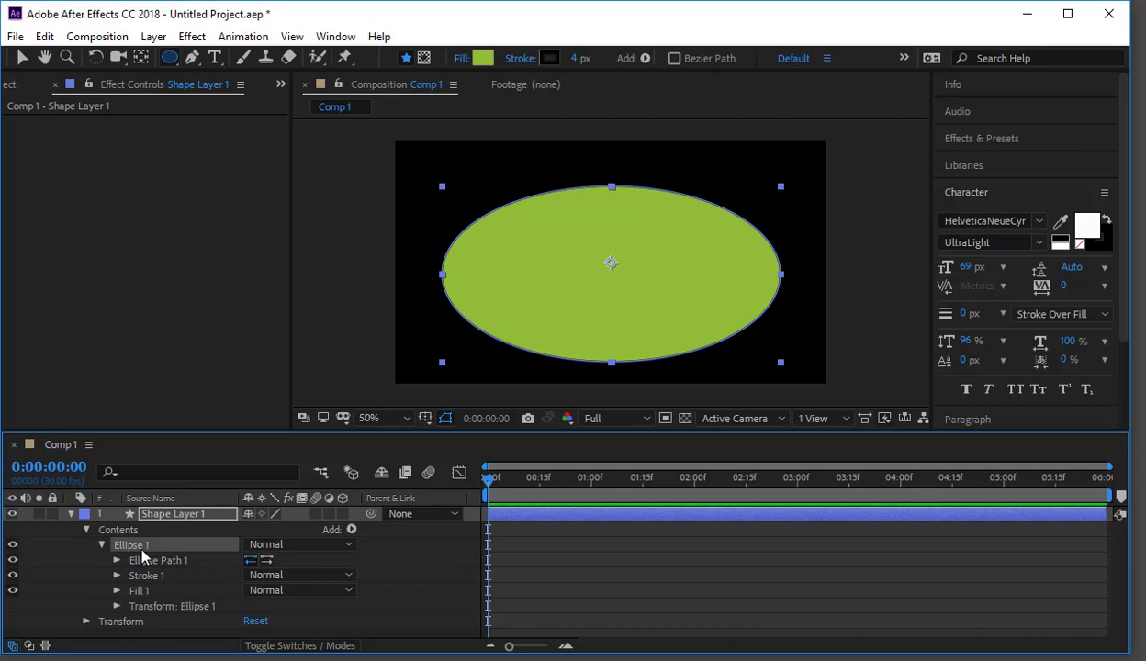
Examine the Transform: Ellipse 1 properties, from Anchor Point through Skew to Opacity
{"action": "left_click", "coordinate": [117, 607]}
{"action": "scroll", "coordinate": [128, 557], "scroll_direction": "down", "scroll_amount": 2}
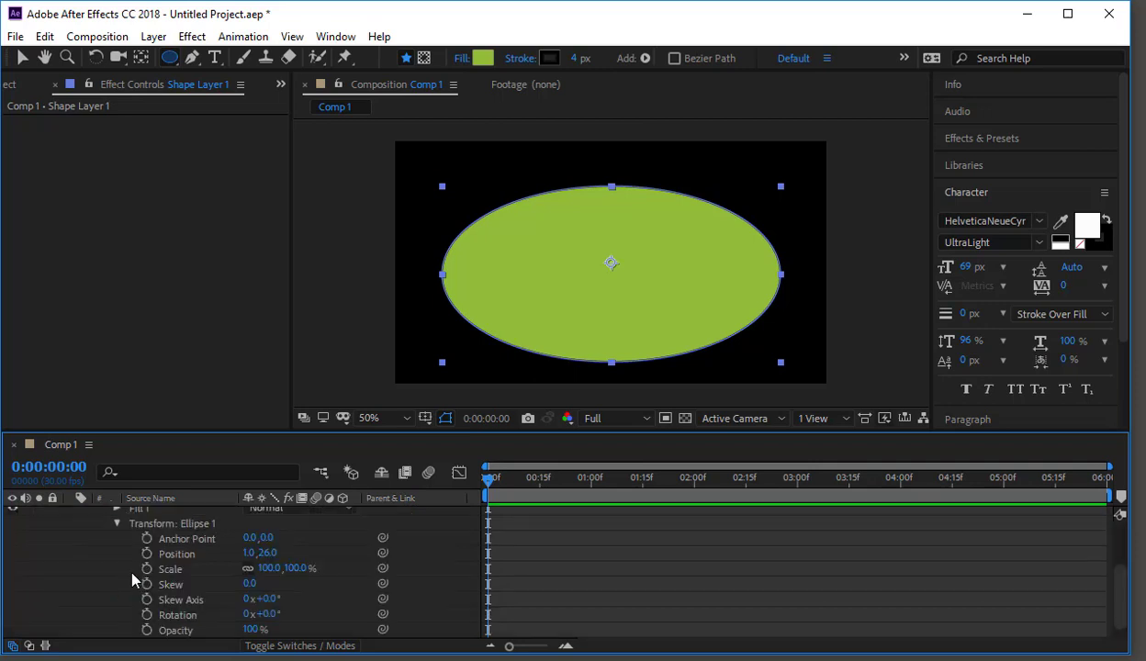
{"action": "scroll", "coordinate": [133, 581], "scroll_direction": "up", "scroll_amount": 2}
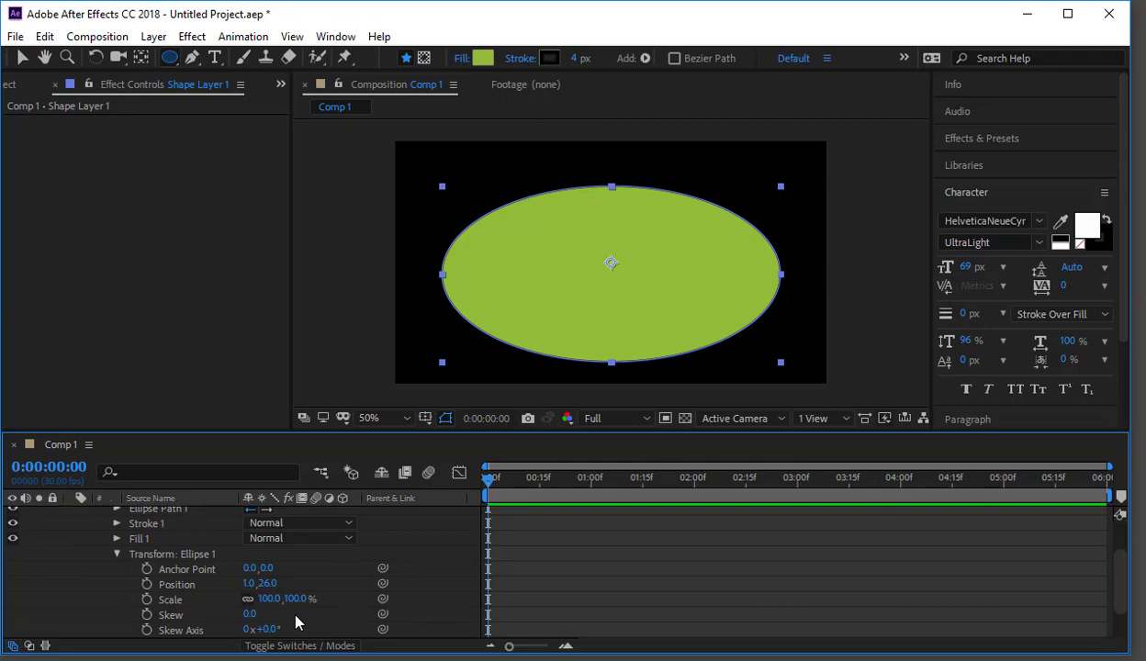
{"action": "scroll", "coordinate": [295, 622], "scroll_direction": "down", "scroll_amount": 2}
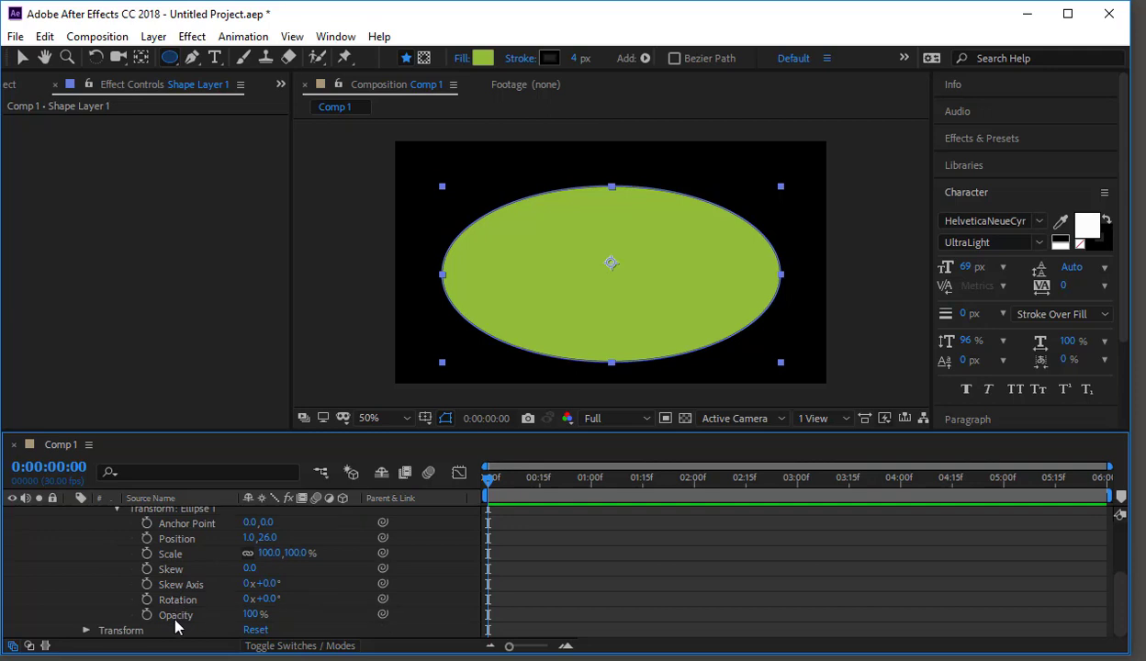
{"action": "scroll", "coordinate": [175, 623], "scroll_direction": "up", "scroll_amount": 3}
Review the Fill 1 properties of the ellipse, set the fill color to purple and try adjusting the fill opacity
{"action": "left_click", "coordinate": [117, 585]}
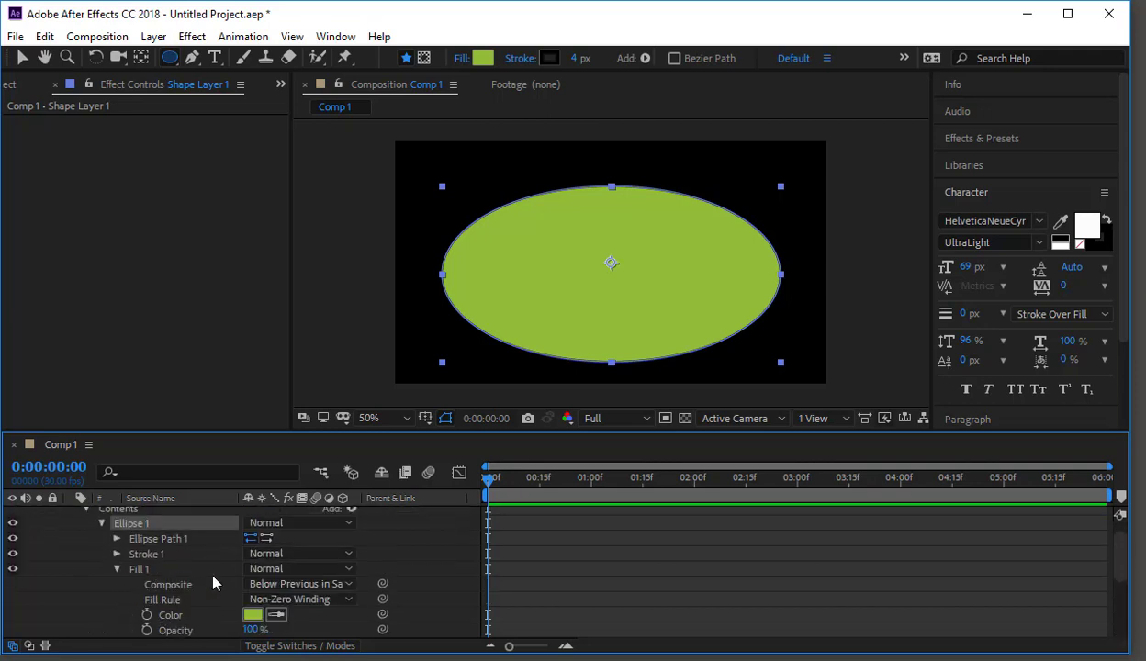
{"action": "left_click", "coordinate": [259, 586]}
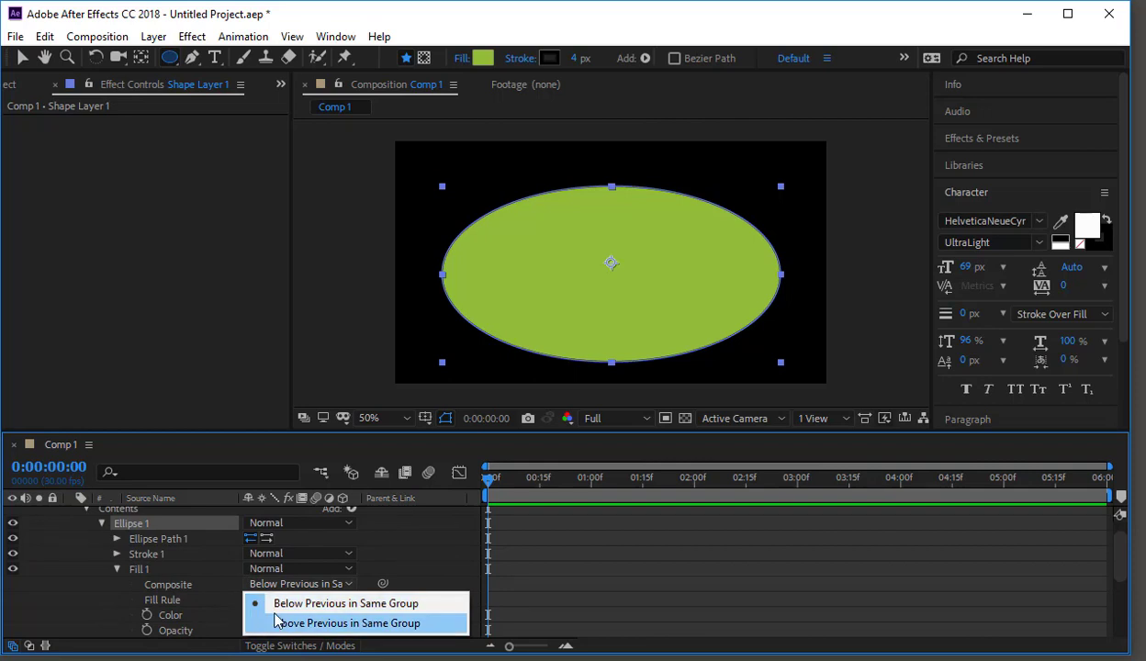
{"action": "left_click", "coordinate": [176, 599]}
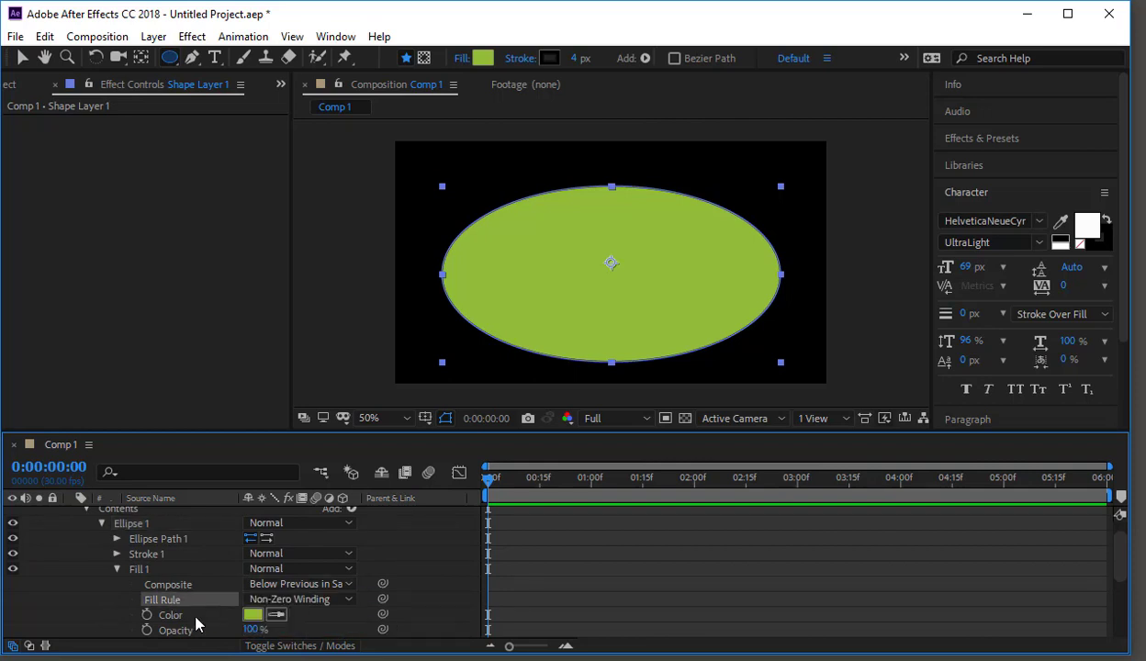
{"action": "left_click", "coordinate": [193, 614]}
{"action": "left_click", "coordinate": [252, 615]}
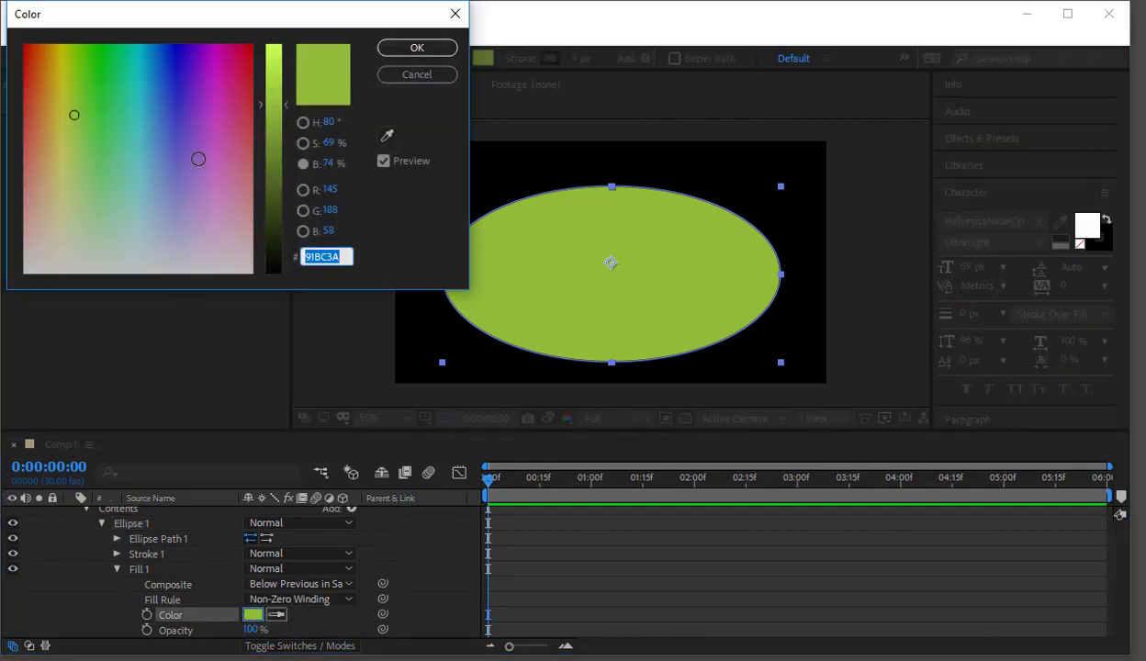
{"action": "left_click", "coordinate": [202, 147]}
{"action": "left_click", "coordinate": [413, 49]}
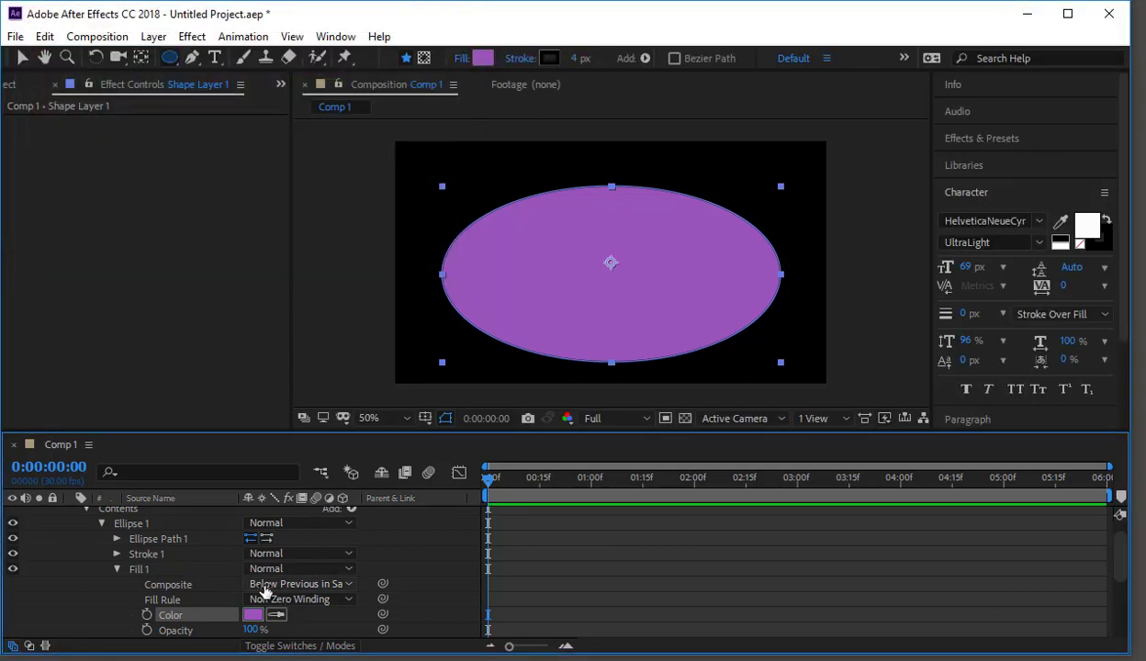
{"action": "scroll", "coordinate": [240, 581], "scroll_direction": "down", "scroll_amount": 3}
{"action": "left_click_drag", "start_coordinate": [256, 584], "coordinate": [331, 592]}
Set the ellipse's stroke width to 36 and its stroke color to light gray
{"action": "scroll", "coordinate": [163, 593], "scroll_direction": "up", "scroll_amount": 3}
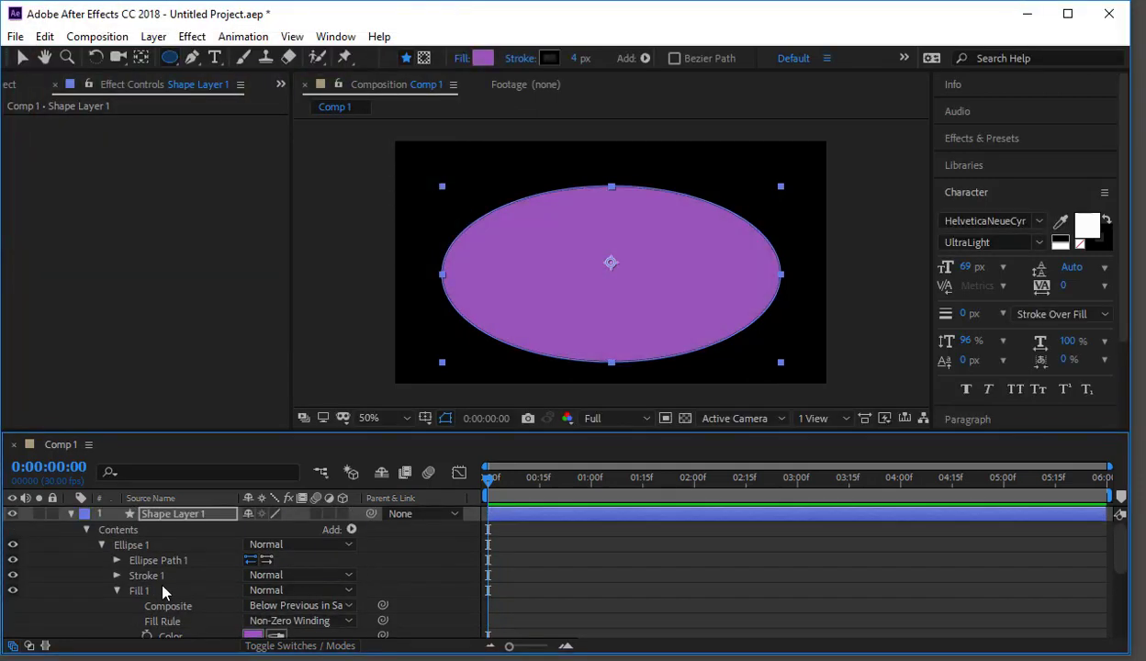
{"action": "left_click", "coordinate": [117, 576]}
{"action": "scroll", "coordinate": [257, 569], "scroll_direction": "down", "scroll_amount": 2}
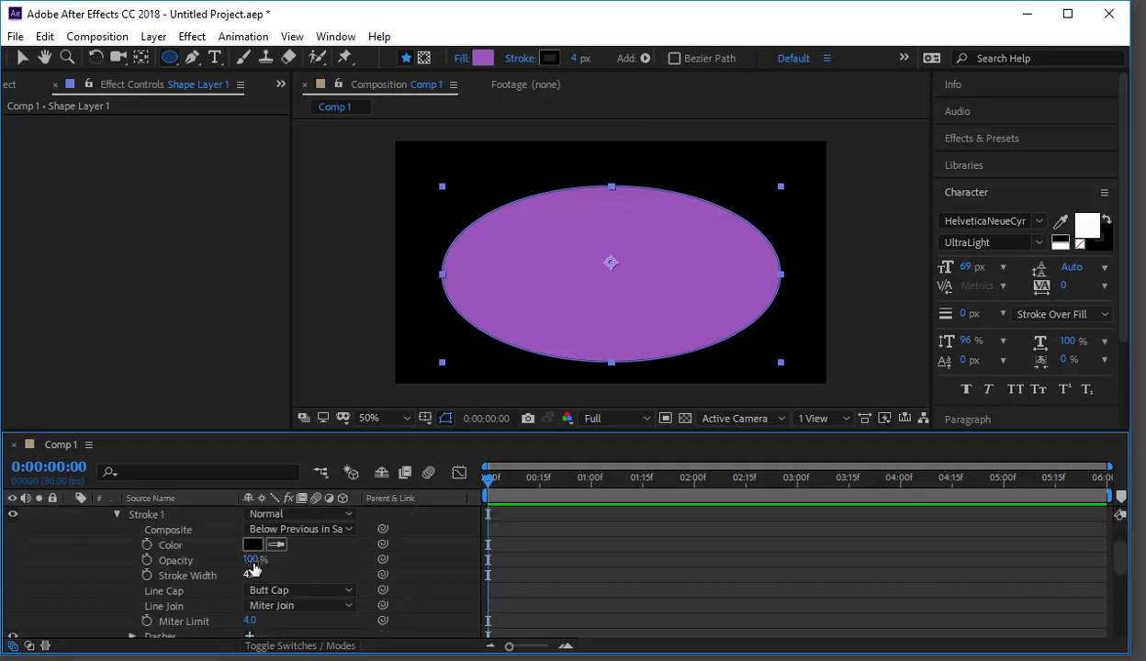
{"action": "mouse_move", "coordinate": [250, 575]}
{"action": "left_mouse_down"}
{"action": "mouse_move", "coordinate": [281, 566]}
{"action": "mouse_move", "coordinate": [268, 562]}
{"action": "left_mouse_up"}
{"action": "left_click", "coordinate": [252, 544]}
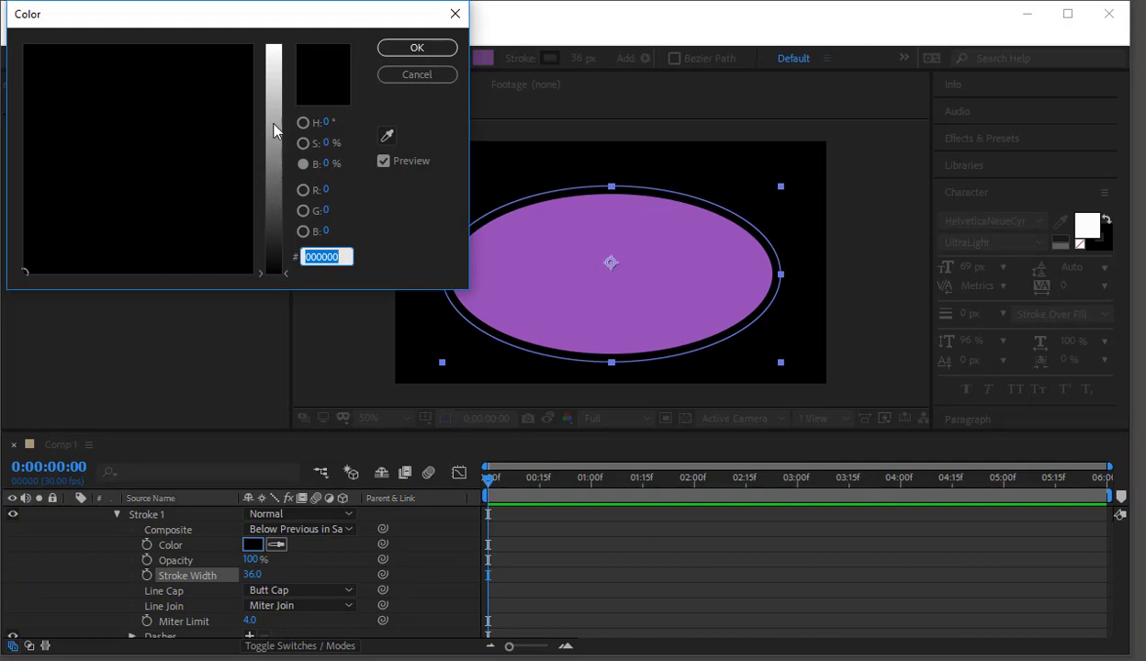
{"action": "left_click_drag", "start_coordinate": [274, 270], "coordinate": [306, 78]}
{"action": "left_click", "coordinate": [404, 50]}
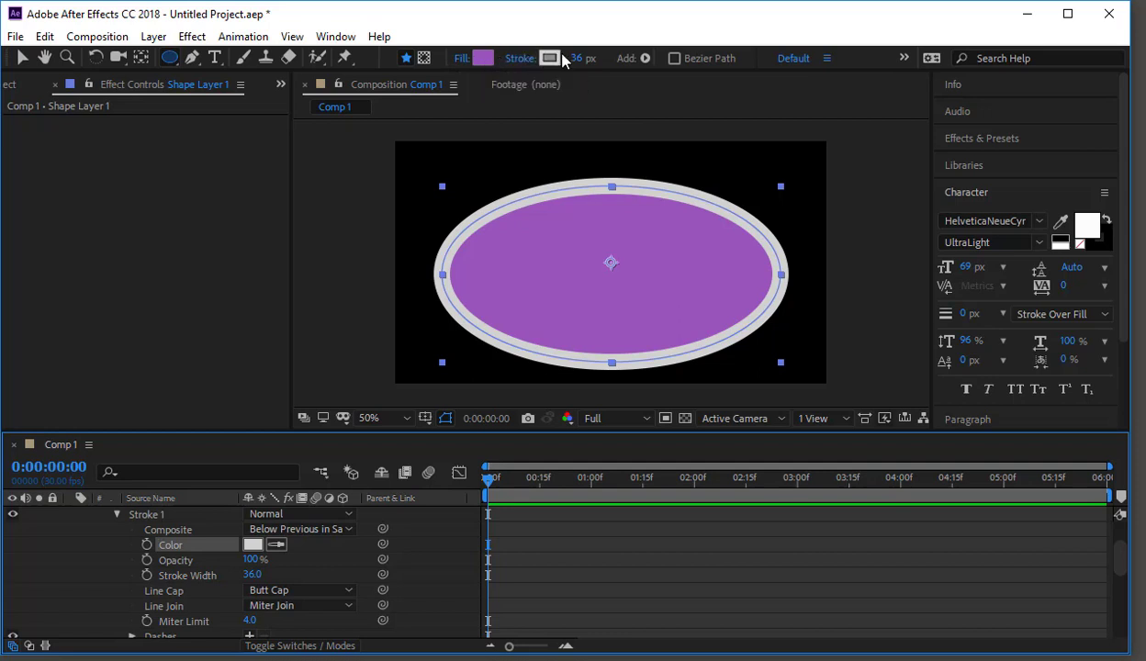
Open the ellipse's Fill Options and try the None, Linear Gradient and Radial Gradient fill types
{"action": "left_click", "coordinate": [461, 58]}
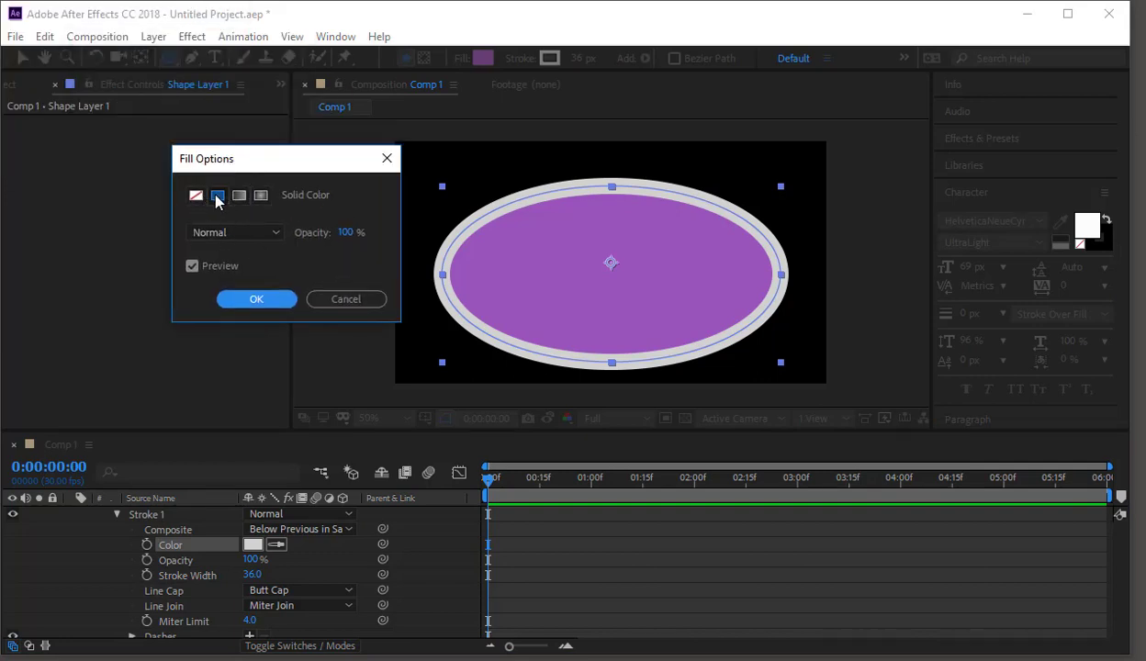
{"action": "left_click", "coordinate": [218, 199]}
{"action": "left_click", "coordinate": [196, 196]}
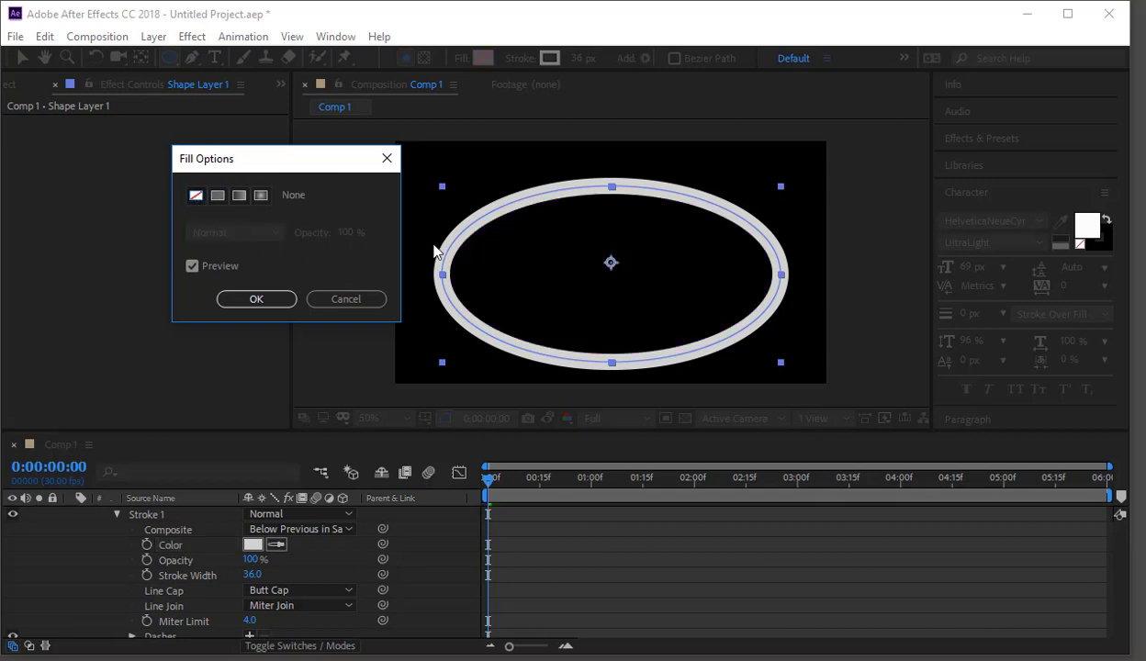
{"action": "left_click", "coordinate": [238, 196]}
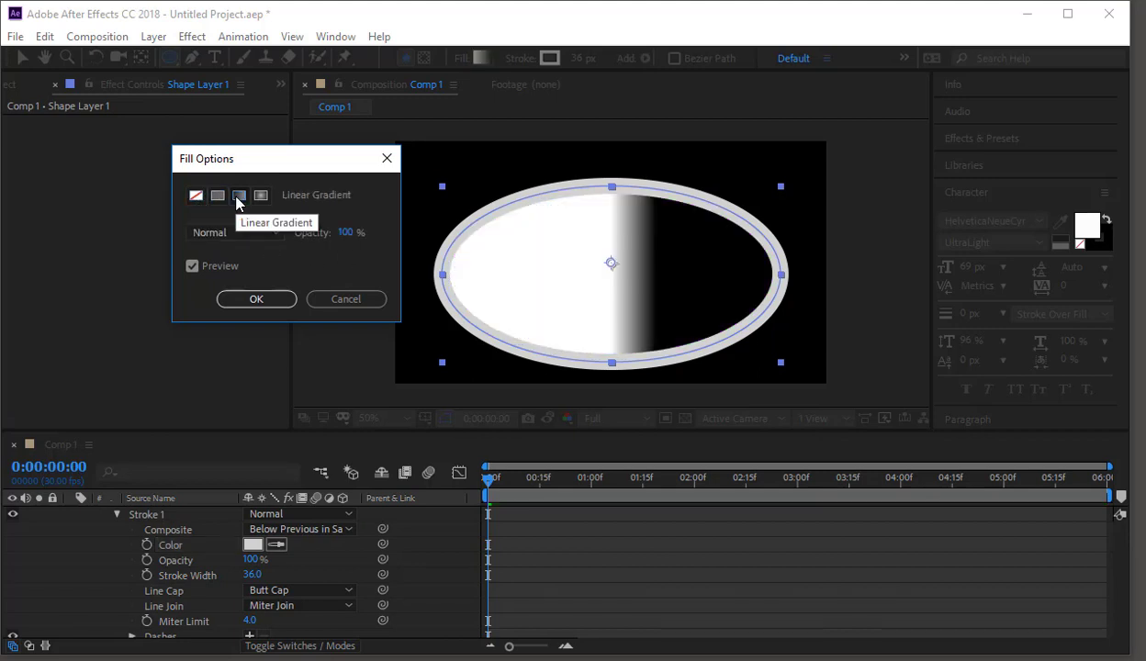
{"action": "left_click", "coordinate": [261, 198]}
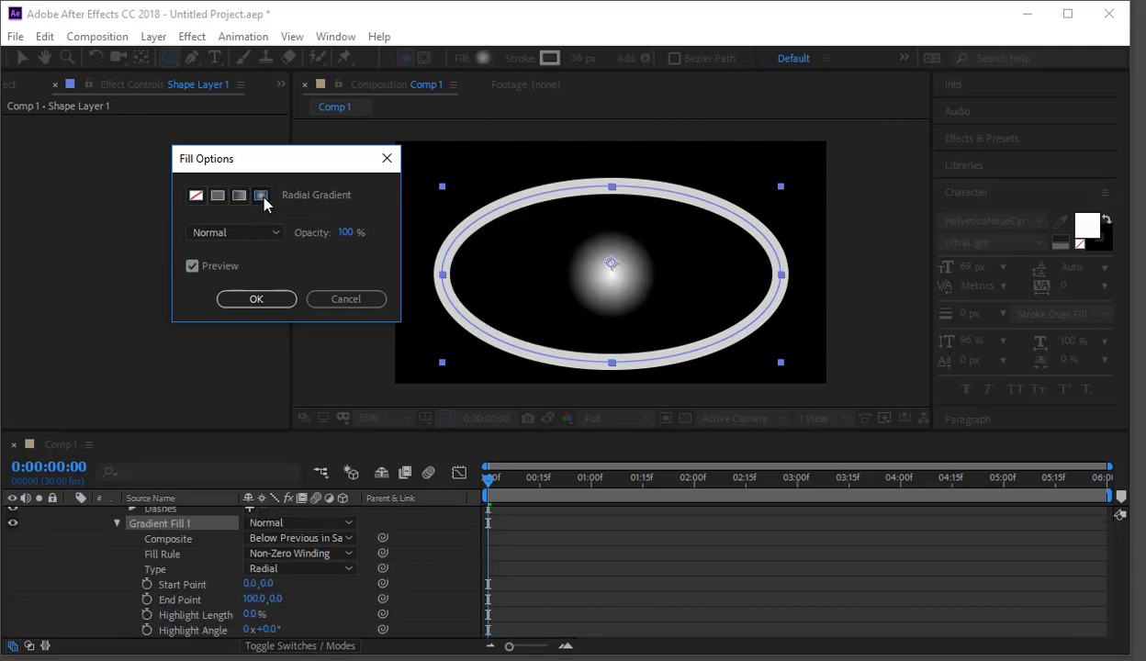
Try the Multiply and Lighten blending modes on the radial gradient fill and set the mode back to Normal
{"action": "left_click", "coordinate": [257, 234]}
{"action": "left_click", "coordinate": [225, 295]}
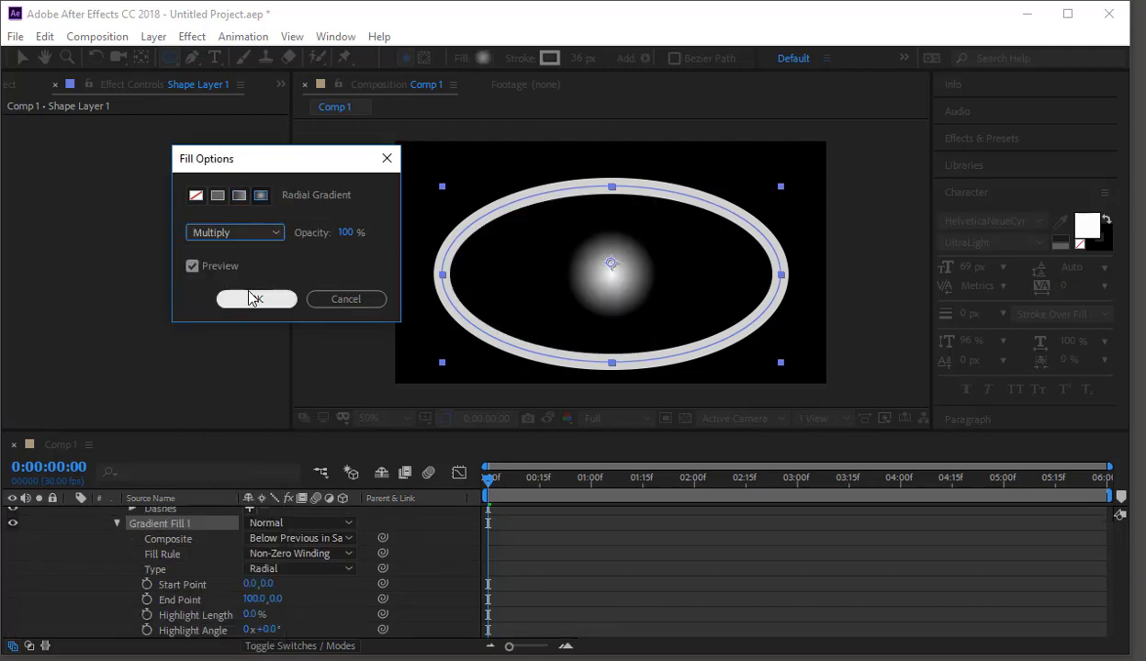
{"action": "left_click", "coordinate": [248, 233]}
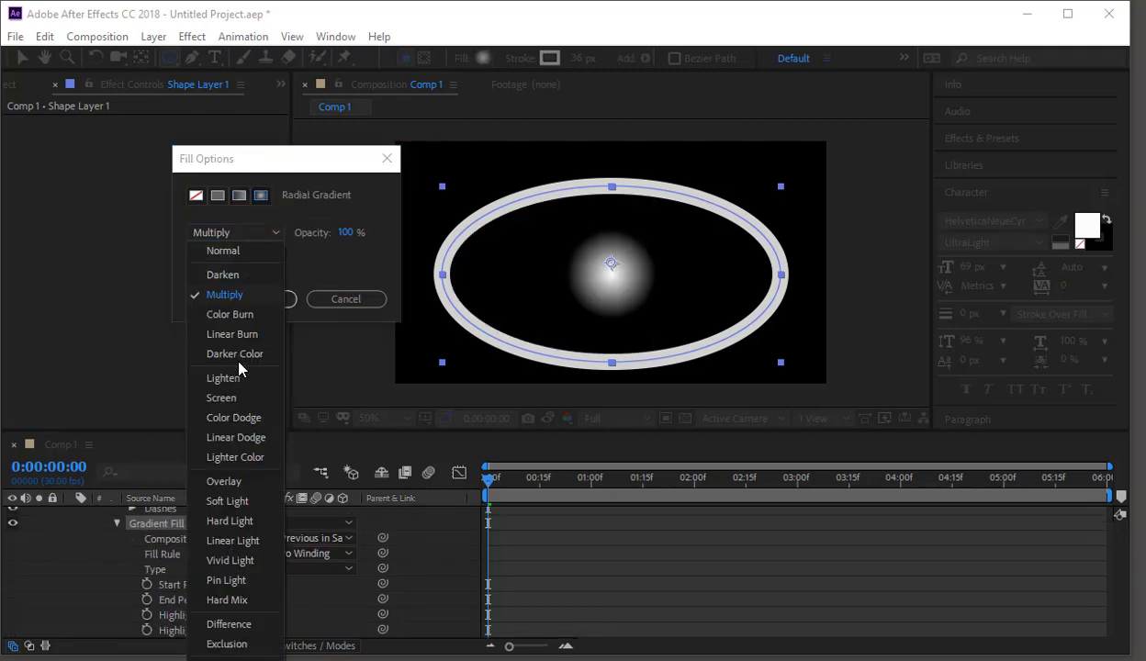
{"action": "left_click", "coordinate": [232, 376]}
{"action": "left_click", "coordinate": [236, 233]}
{"action": "left_click", "coordinate": [237, 250]}
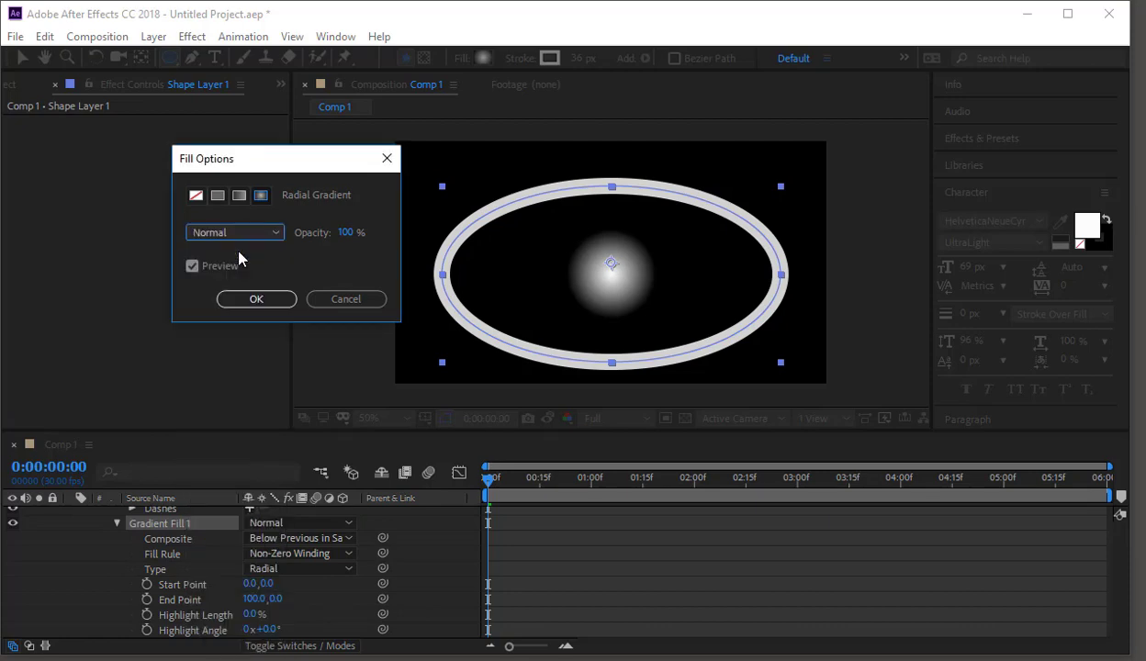
Try the fill at 5% opacity, restore it to 100%, and apply Solid Color as the ellipse's fill type
{"action": "left_click", "coordinate": [351, 235]}
{"action": "type", "text": "90"}
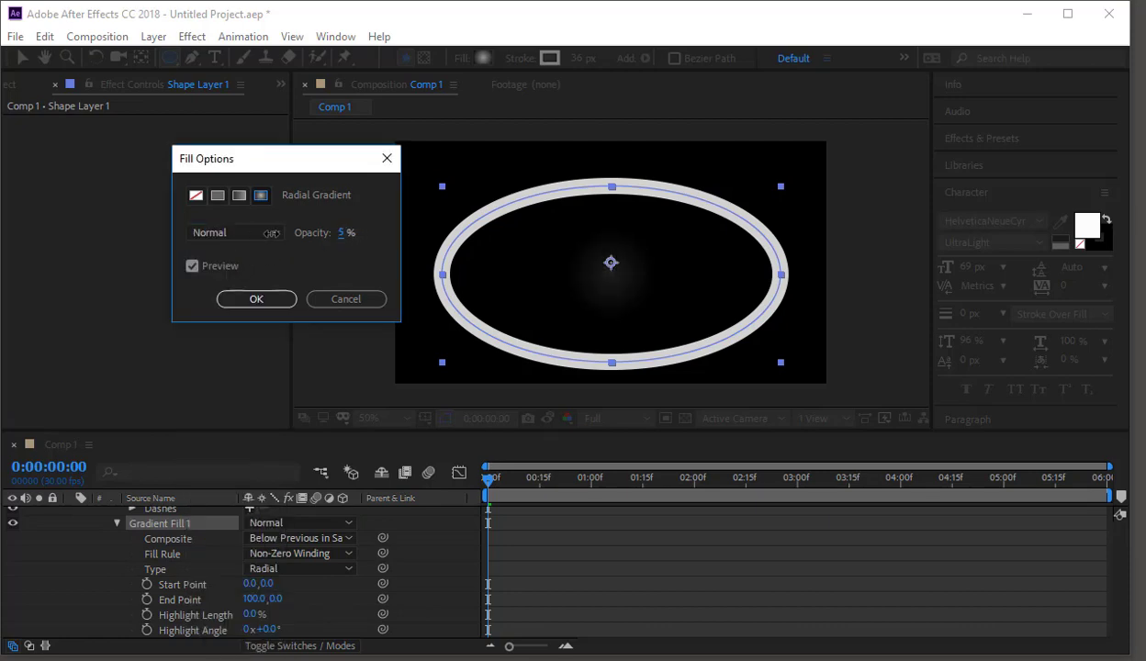
{"action": "left_click_drag", "start_coordinate": [375, 236], "coordinate": [428, 232]}
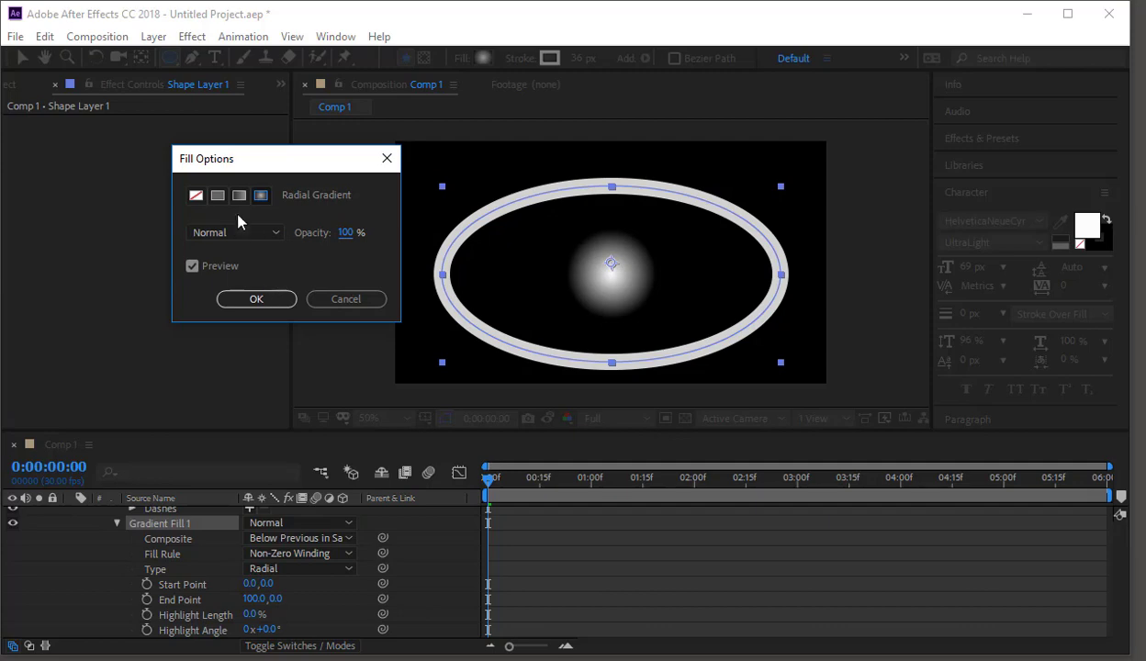
{"action": "left_click", "coordinate": [218, 195]}
{"action": "left_click", "coordinate": [256, 298]}
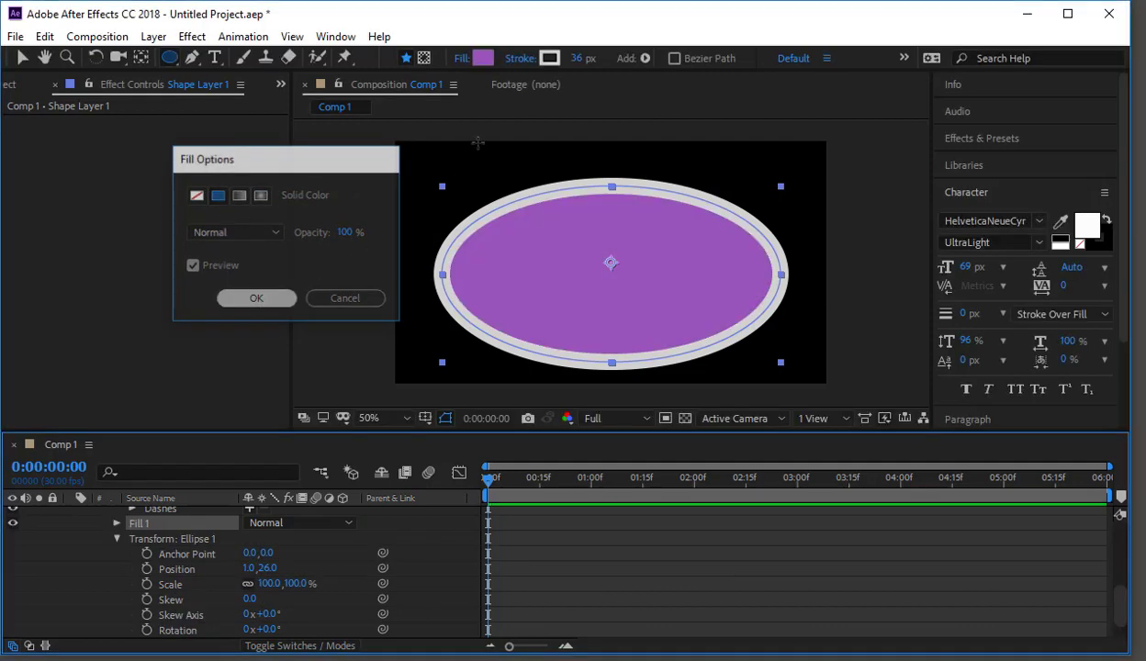
Open the ellipse's Stroke Options, try the Linear Gradient and Solid Color types, and apply Radial Gradient to the stroke
{"action": "left_click", "coordinate": [519, 62]}
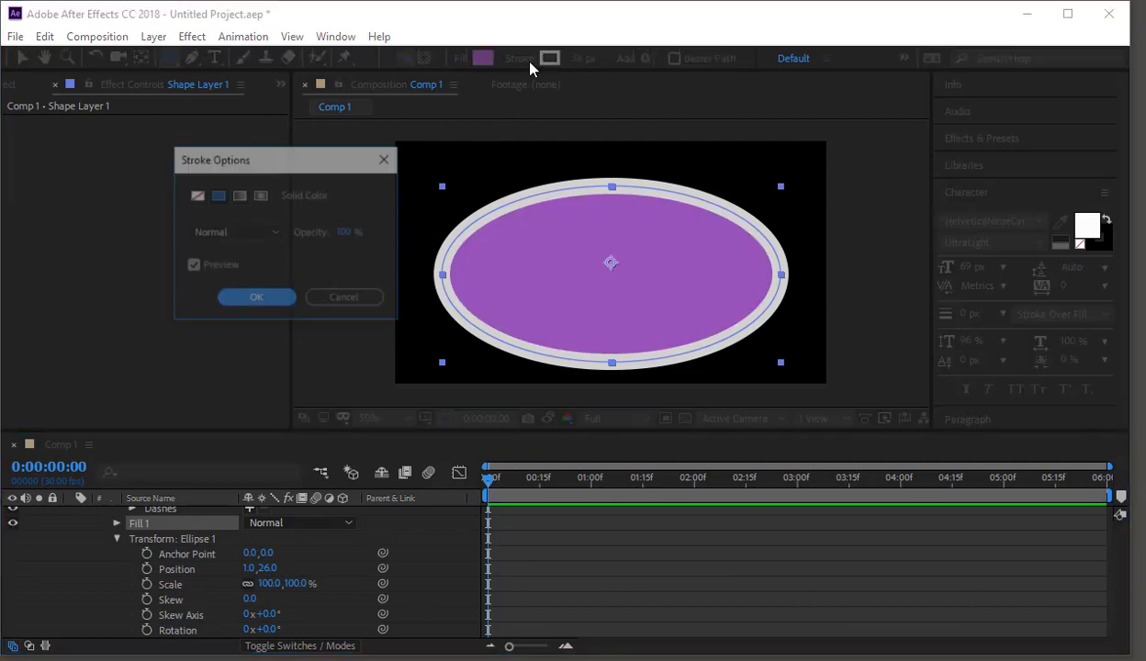
{"action": "left_click", "coordinate": [238, 198]}
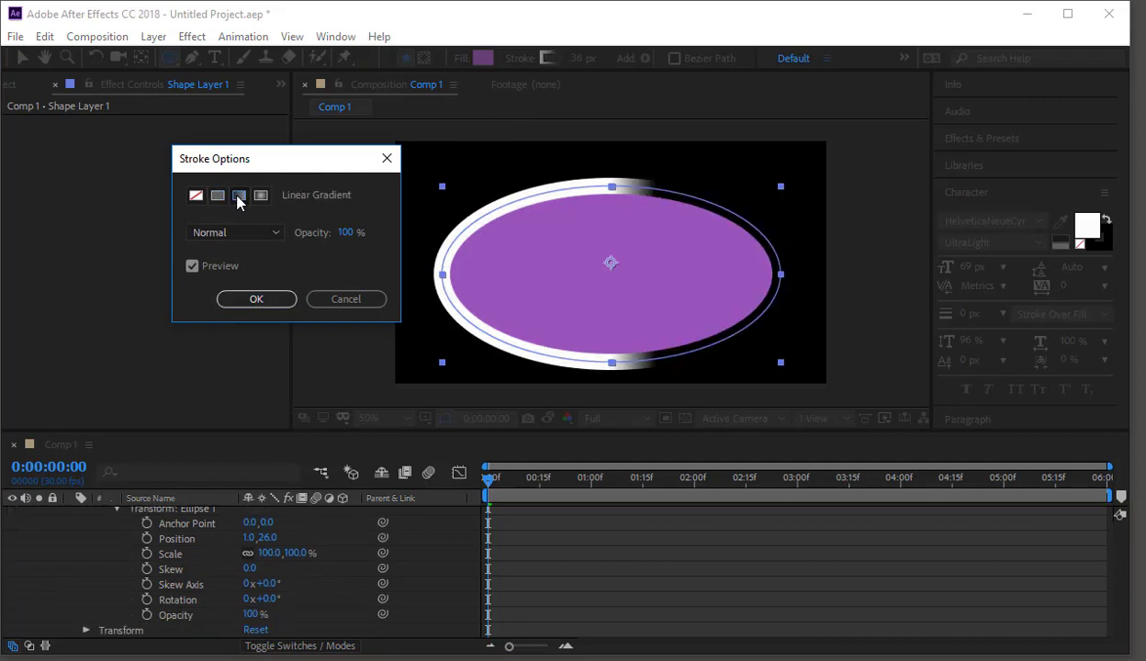
{"action": "left_click", "coordinate": [260, 198]}
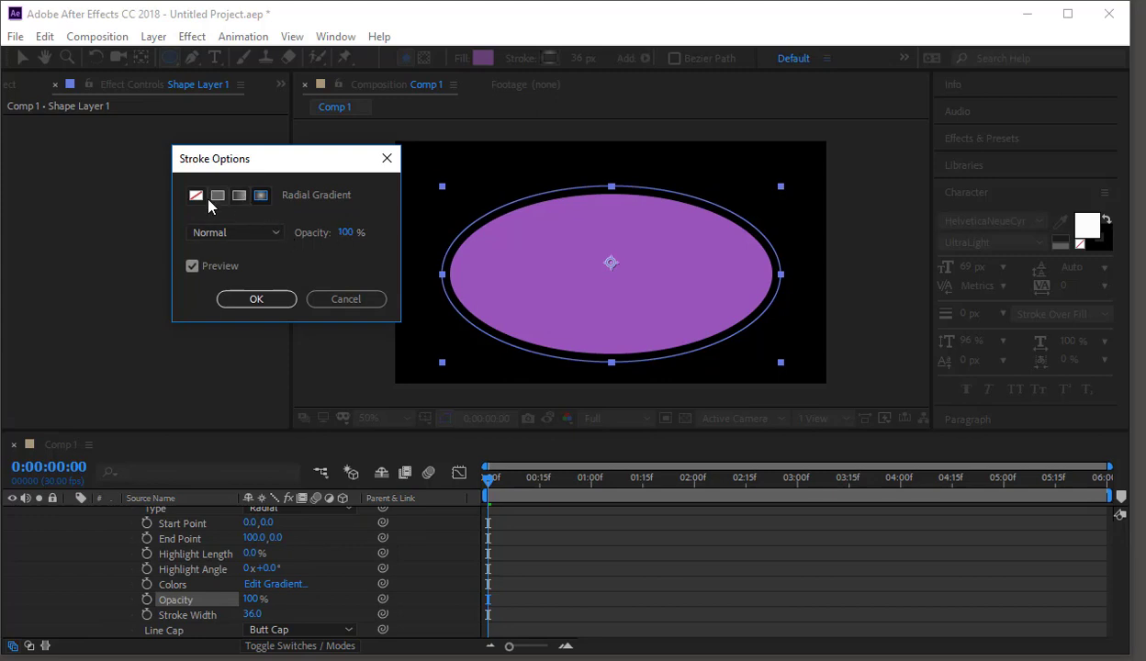
{"action": "left_click", "coordinate": [218, 195]}
{"action": "left_click", "coordinate": [261, 198]}
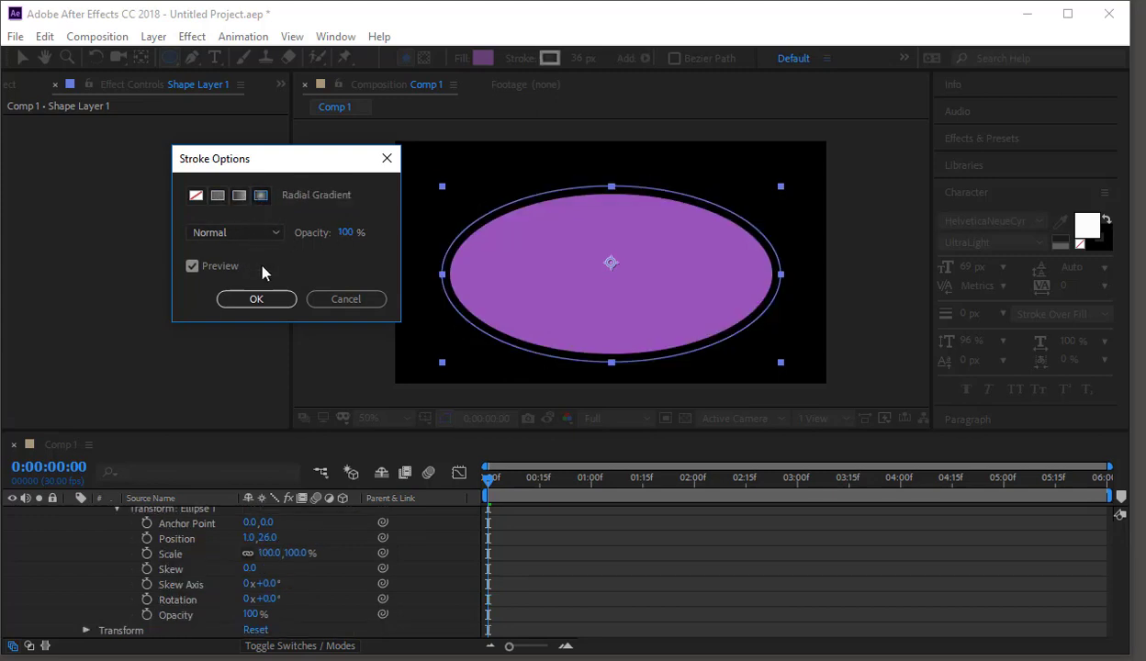
{"action": "left_click", "coordinate": [256, 297]}
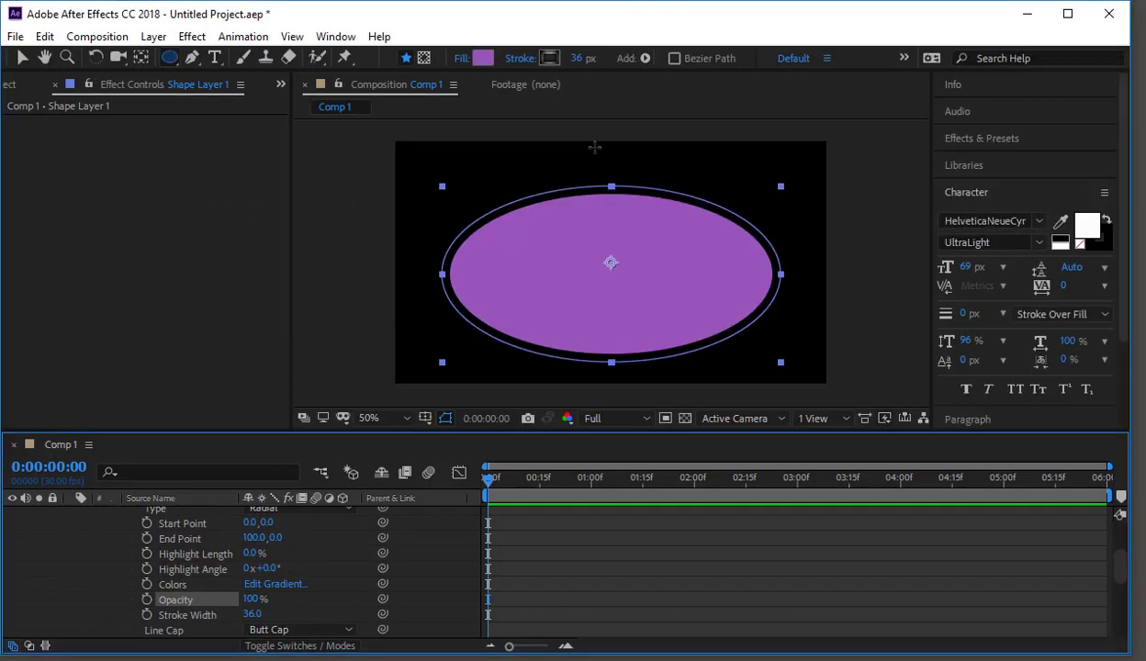
Open the stroke's gradient for editing, switch it to Linear Gradient, and try its midpoint at 95% and 13.5%
{"action": "left_click", "coordinate": [547, 58]}
{"action": "left_click_drag", "start_coordinate": [514, 147], "coordinate": [892, 155]}
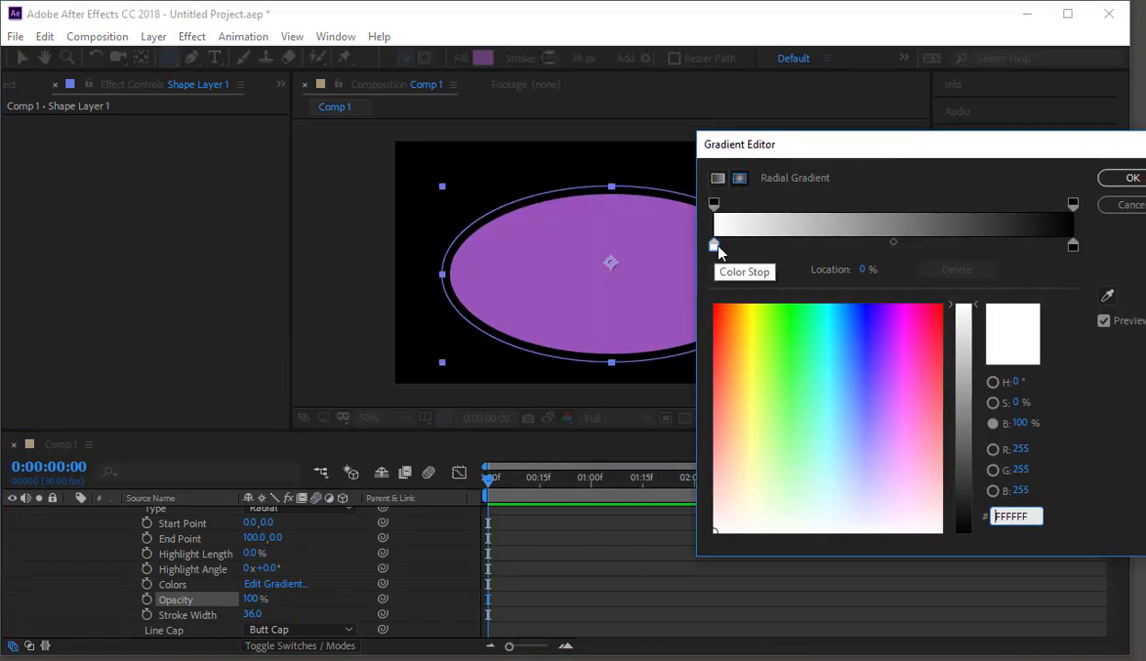
{"action": "mouse_move", "coordinate": [713, 246]}
{"action": "left_mouse_down"}
{"action": "mouse_move", "coordinate": [918, 246]}
{"action": "mouse_move", "coordinate": [792, 258]}
{"action": "mouse_move", "coordinate": [868, 250]}
{"action": "mouse_move", "coordinate": [1023, 270]}
{"action": "mouse_move", "coordinate": [987, 246]}
{"action": "mouse_move", "coordinate": [686, 248]}
{"action": "mouse_move", "coordinate": [709, 246]}
{"action": "left_mouse_up"}
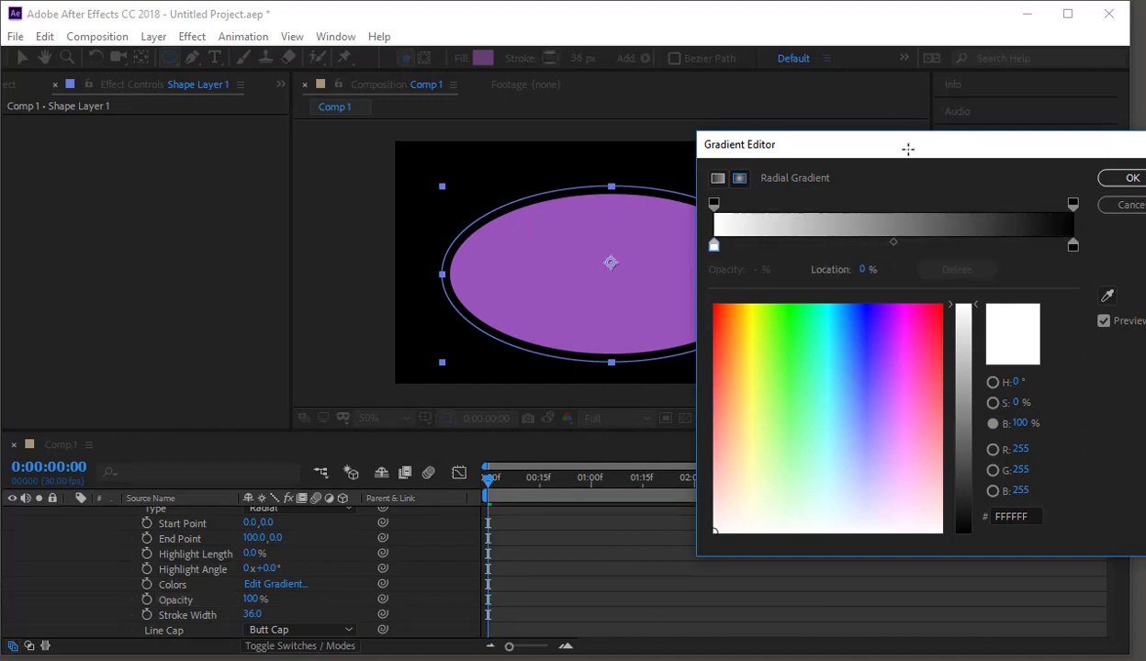
{"action": "left_click_drag", "start_coordinate": [914, 144], "coordinate": [231, 142]}
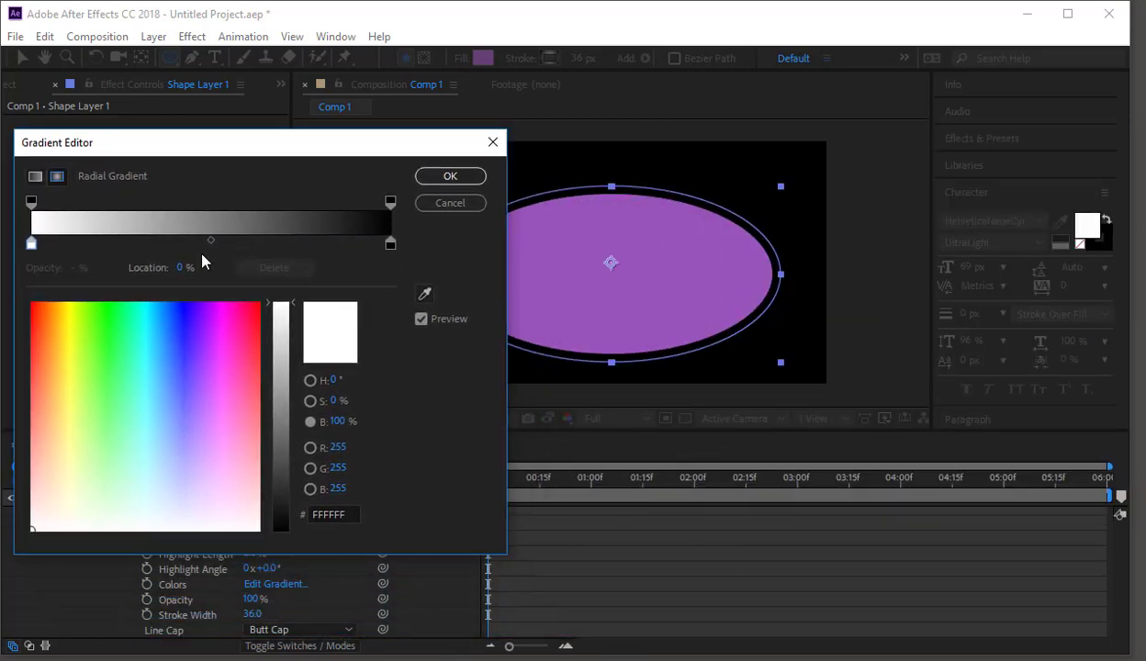
{"action": "mouse_move", "coordinate": [210, 248]}
{"action": "left_mouse_down"}
{"action": "mouse_move", "coordinate": [71, 243]}
{"action": "mouse_move", "coordinate": [372, 243]}
{"action": "left_mouse_up"}
{"action": "left_click", "coordinate": [35, 175]}
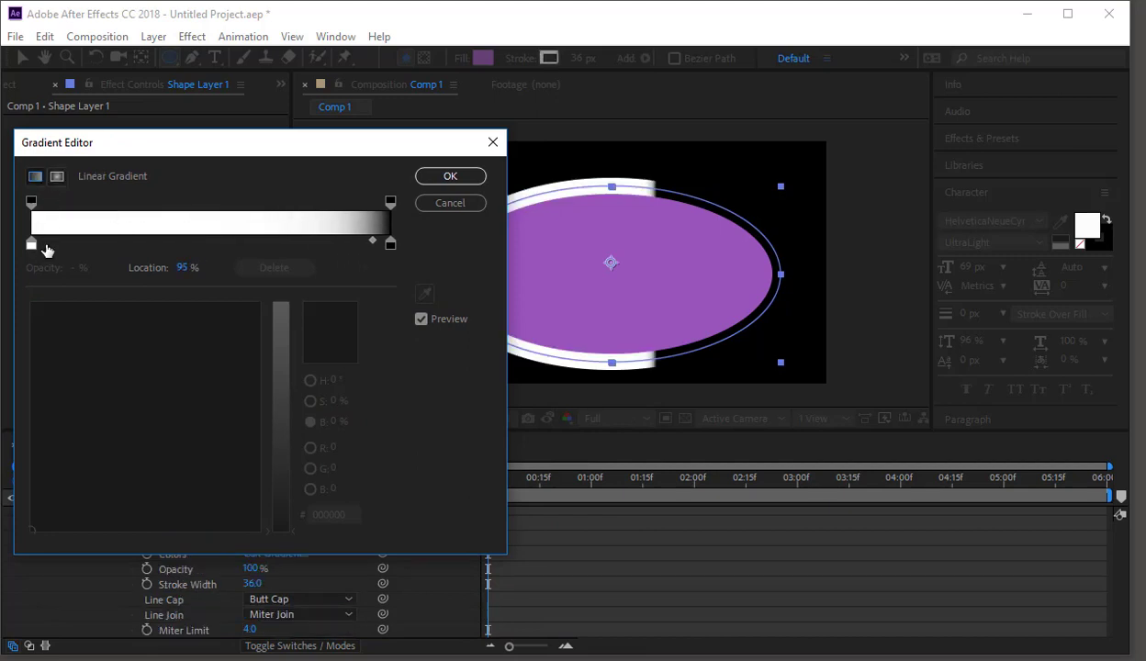
{"action": "mouse_move", "coordinate": [360, 298]}
{"action": "left_mouse_down"}
{"action": "mouse_move", "coordinate": [198, 334]}
{"action": "mouse_move", "coordinate": [81, 332]}
{"action": "left_mouse_up"}
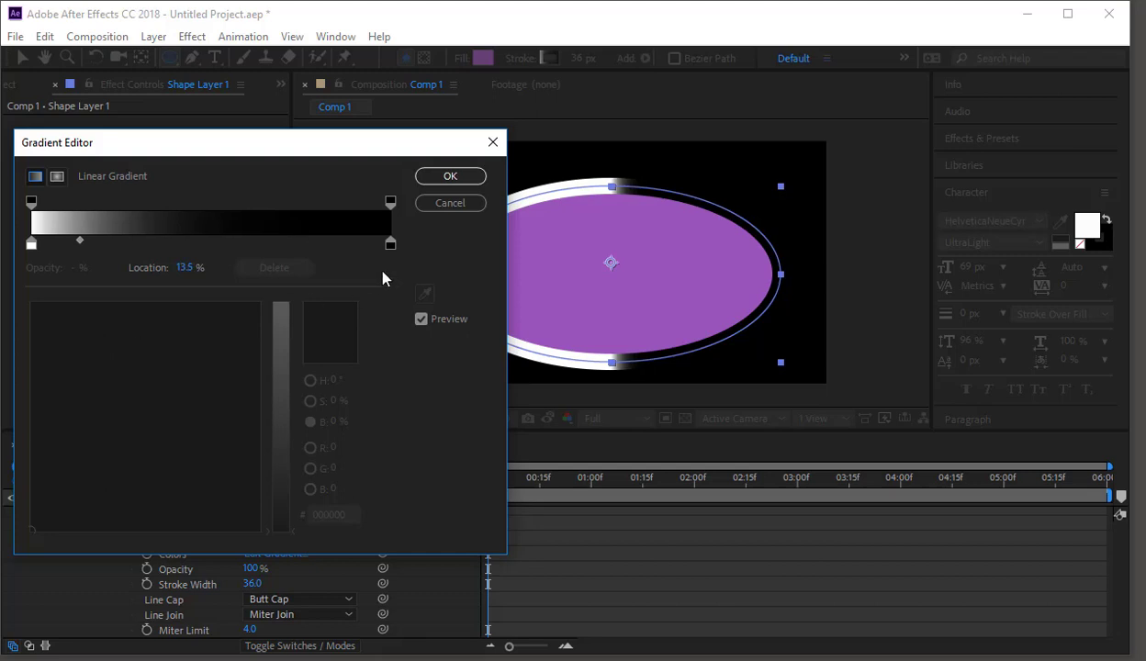
Set the stroke gradient's end color stop to blue 483BC3 and its midpoint location to 44.5%
{"action": "left_click", "coordinate": [390, 244]}
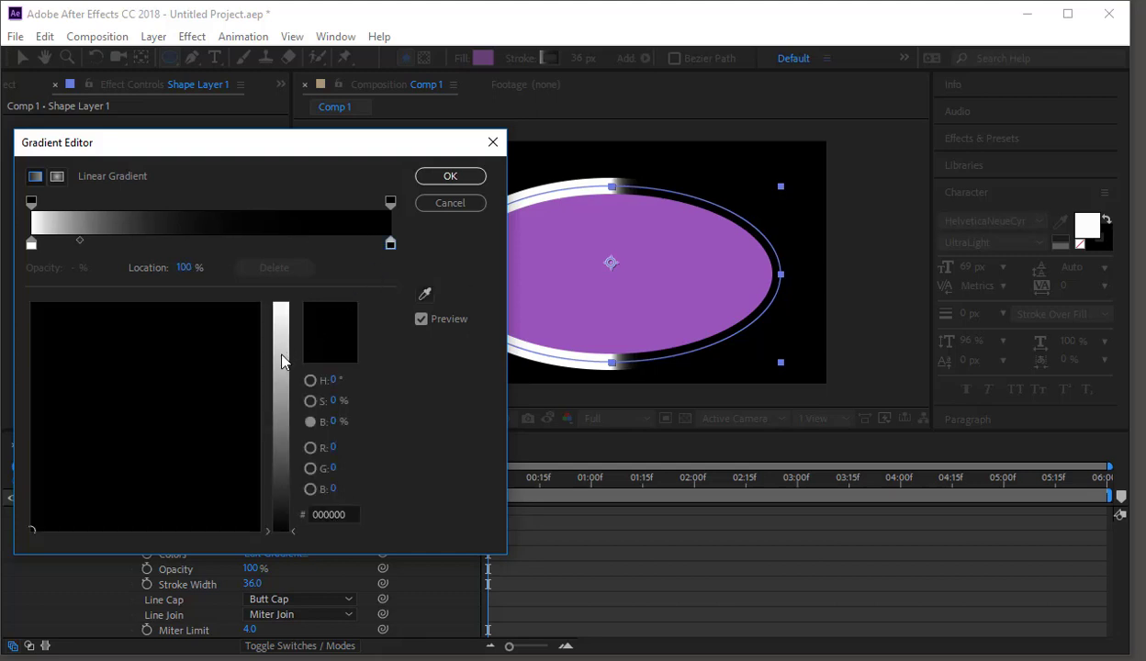
{"action": "left_click", "coordinate": [280, 356]}
{"action": "left_click", "coordinate": [186, 371]}
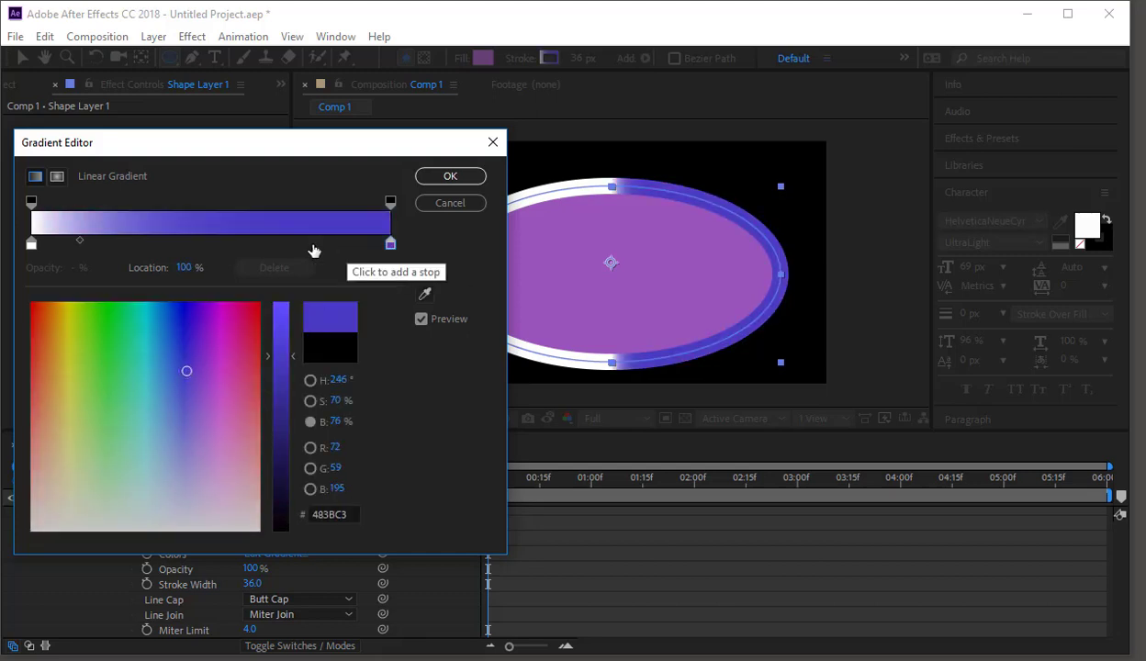
{"action": "left_click_drag", "start_coordinate": [80, 241], "coordinate": [190, 246]}
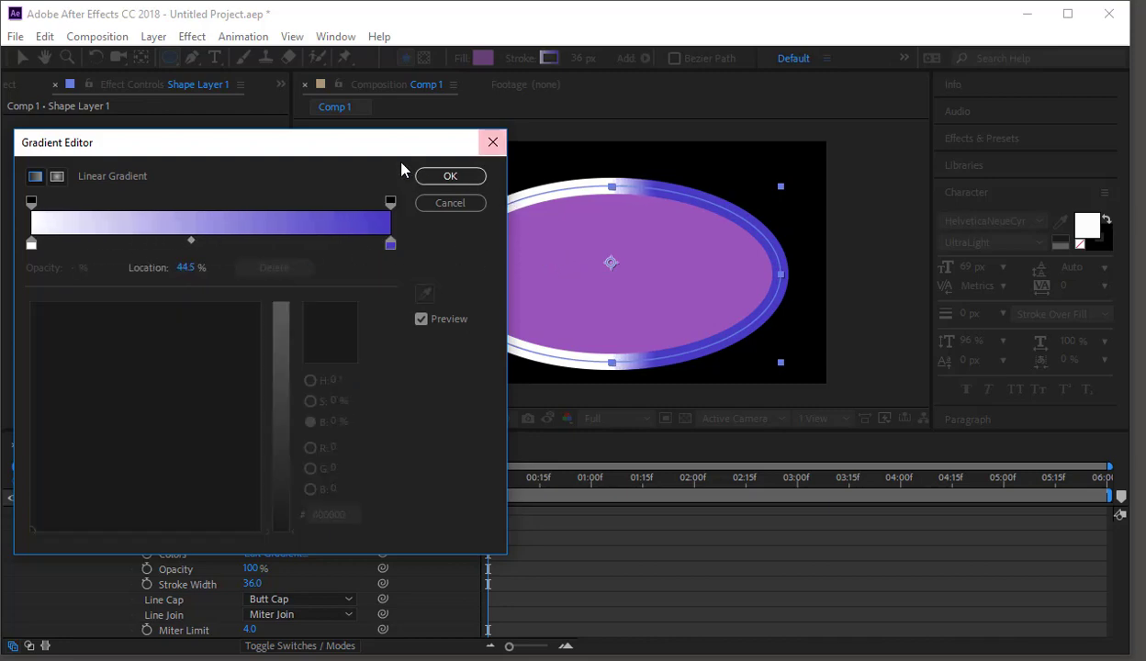
{"action": "left_click_drag", "start_coordinate": [371, 137], "coordinate": [329, 111]}
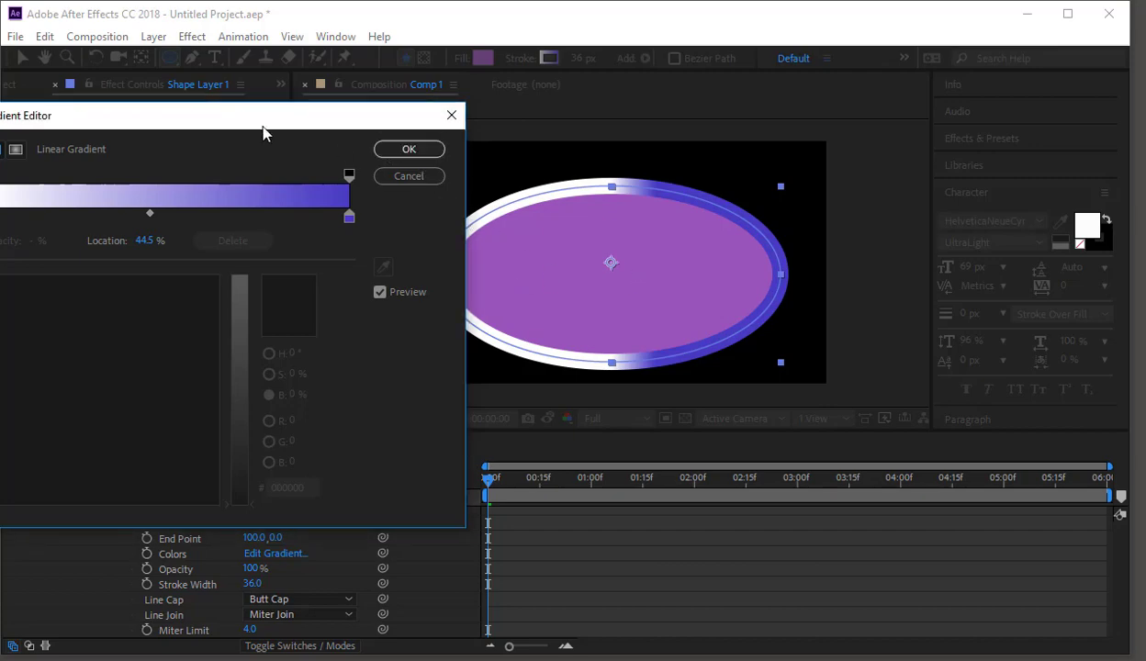
{"action": "left_click", "coordinate": [404, 149]}
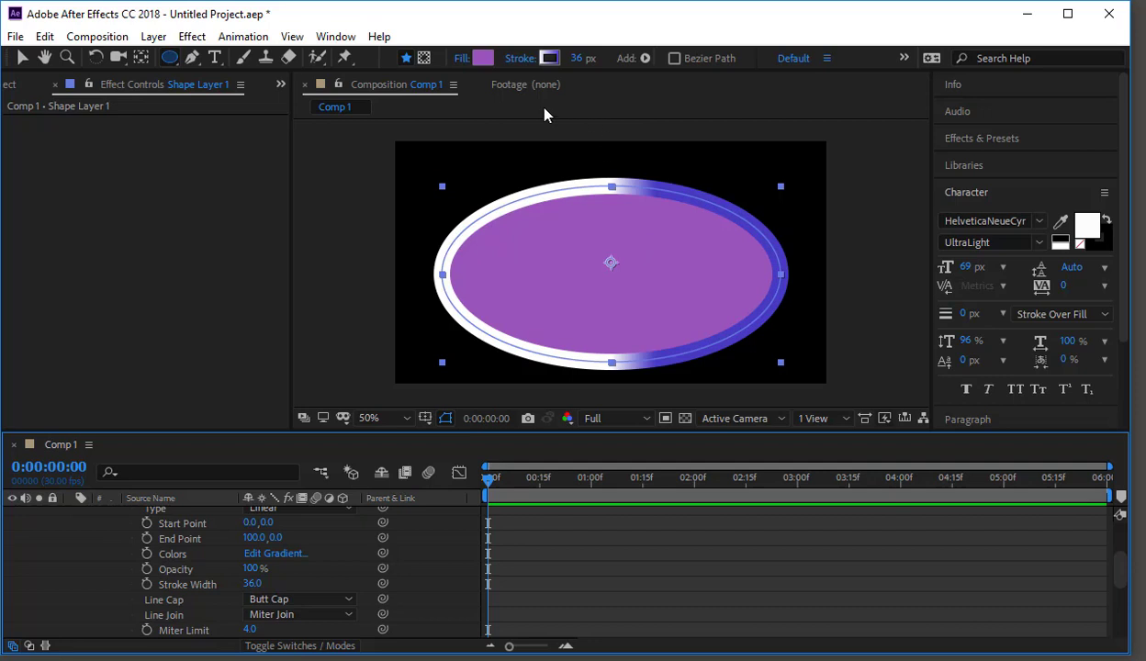
{"action": "left_click", "coordinate": [549, 58]}
{"action": "left_click_drag", "start_coordinate": [401, 112], "coordinate": [497, 94]}
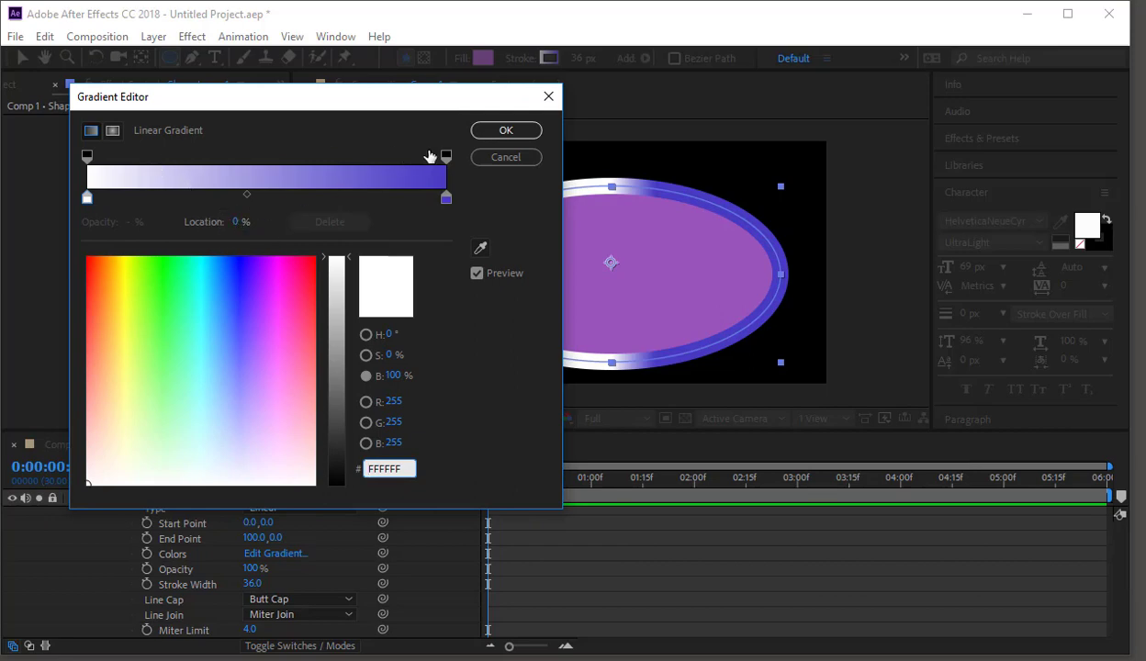
{"action": "left_click", "coordinate": [492, 139]}
Set the gradient stroke's End Point to 127, 0 and its Start Point to -200, -116
{"action": "scroll", "coordinate": [171, 581], "scroll_direction": "up", "scroll_amount": 3}
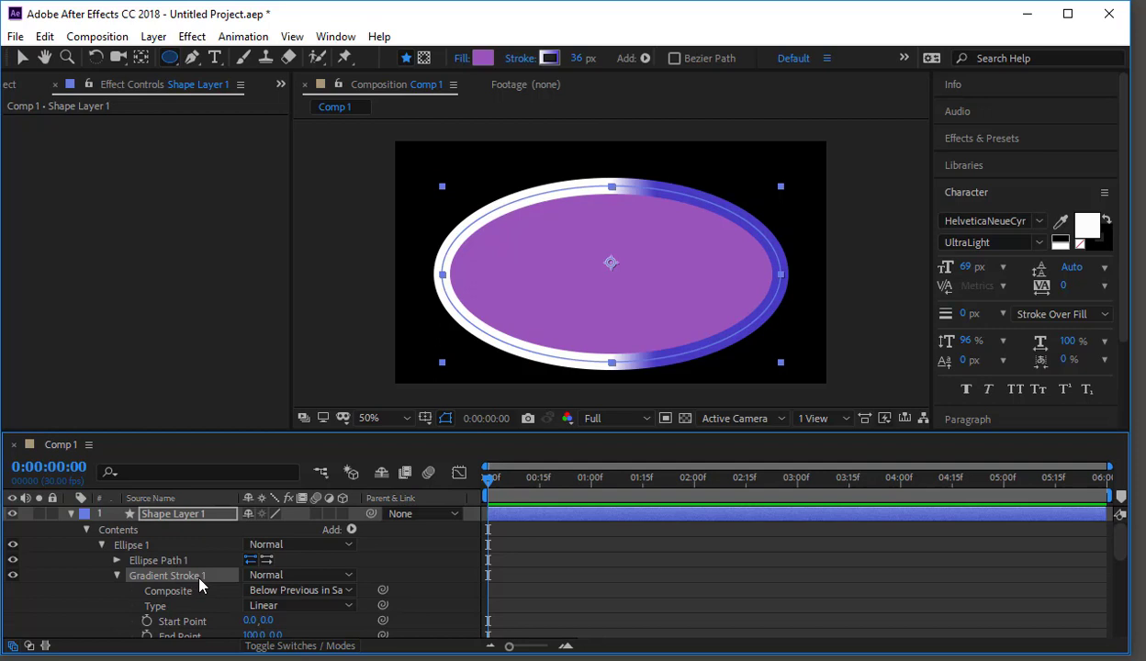
{"action": "scroll", "coordinate": [194, 583], "scroll_direction": "down", "scroll_amount": 4}
{"action": "left_click", "coordinate": [194, 532]}
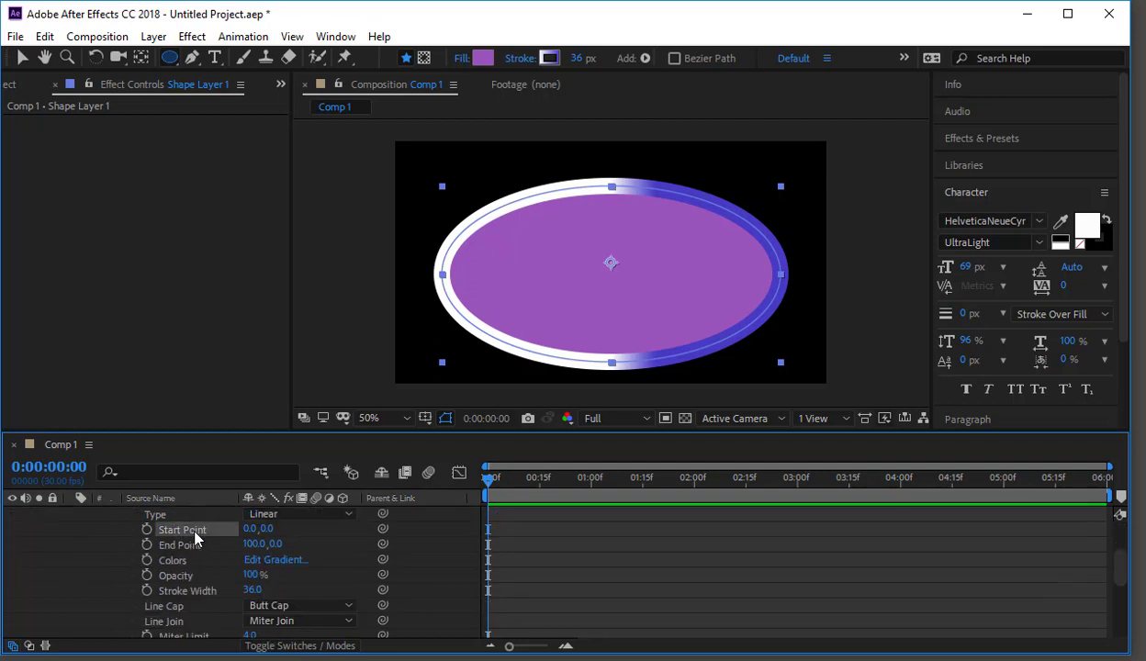
{"action": "left_click", "coordinate": [193, 546]}
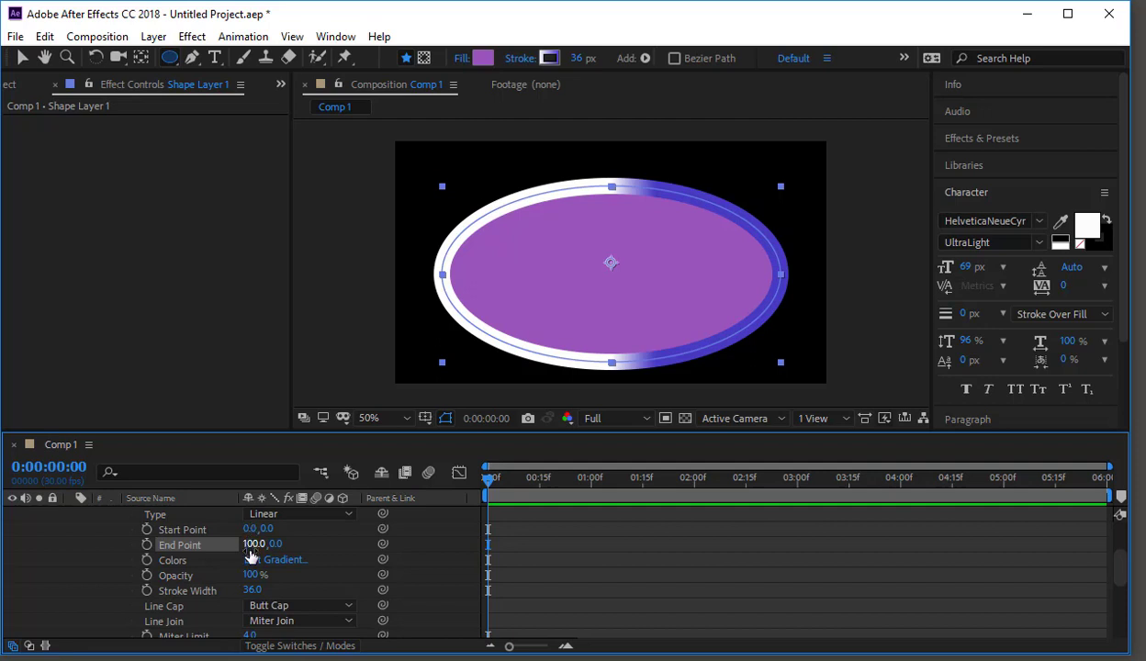
{"action": "mouse_move", "coordinate": [252, 544]}
{"action": "left_mouse_down"}
{"action": "mouse_move", "coordinate": [537, 551]}
{"action": "mouse_move", "coordinate": [144, 559]}
{"action": "mouse_move", "coordinate": [392, 540]}
{"action": "mouse_move", "coordinate": [100, 551]}
{"action": "left_mouse_up"}
{"action": "mouse_move", "coordinate": [280, 530]}
{"action": "left_mouse_down"}
{"action": "mouse_move", "coordinate": [588, 546]}
{"action": "mouse_move", "coordinate": [181, 544]}
{"action": "left_mouse_up"}
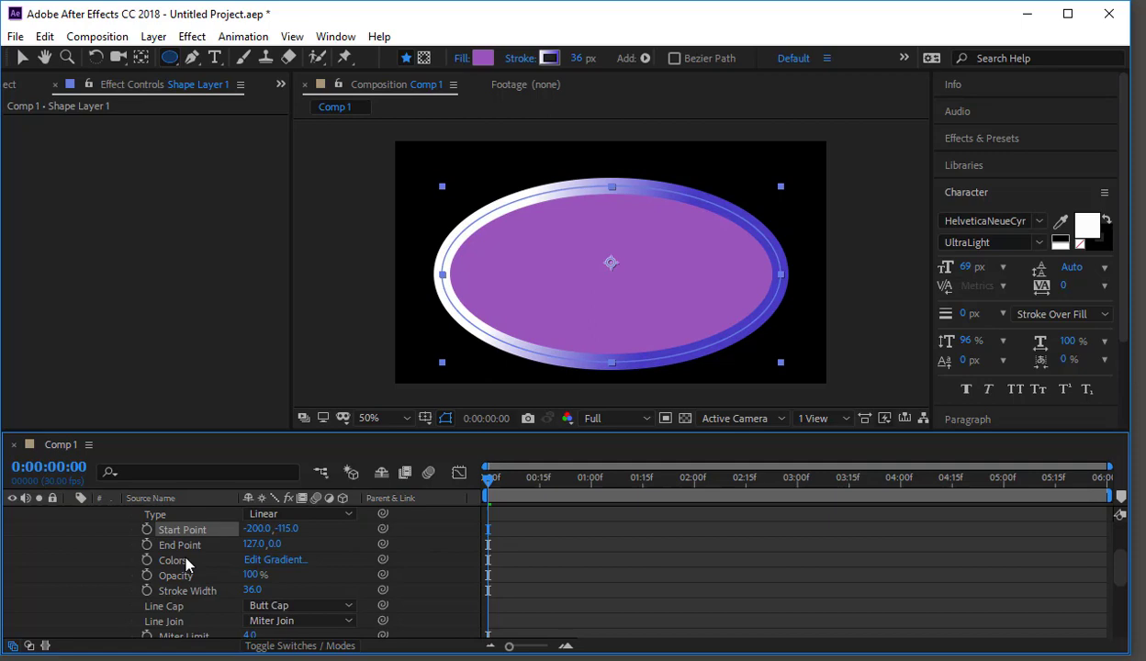
View the gradient editor through the Colors property of the ellipse's gradient stroke
{"action": "left_click", "coordinate": [272, 557]}
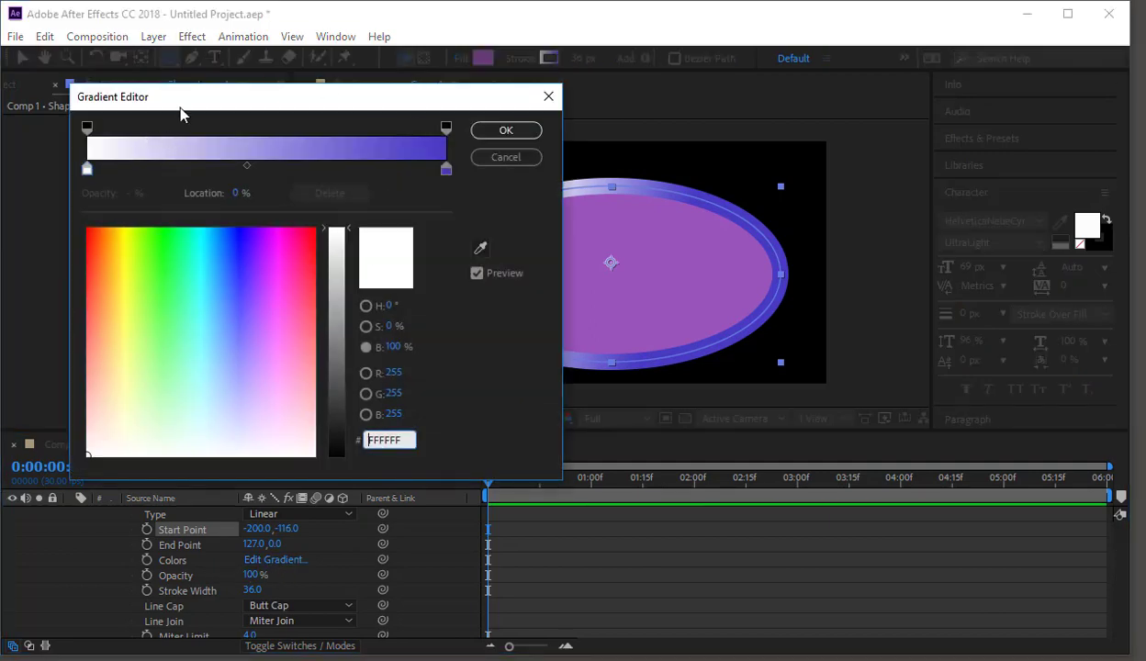
{"action": "left_click_drag", "start_coordinate": [176, 104], "coordinate": [138, 90]}
{"action": "left_click", "coordinate": [449, 115]}
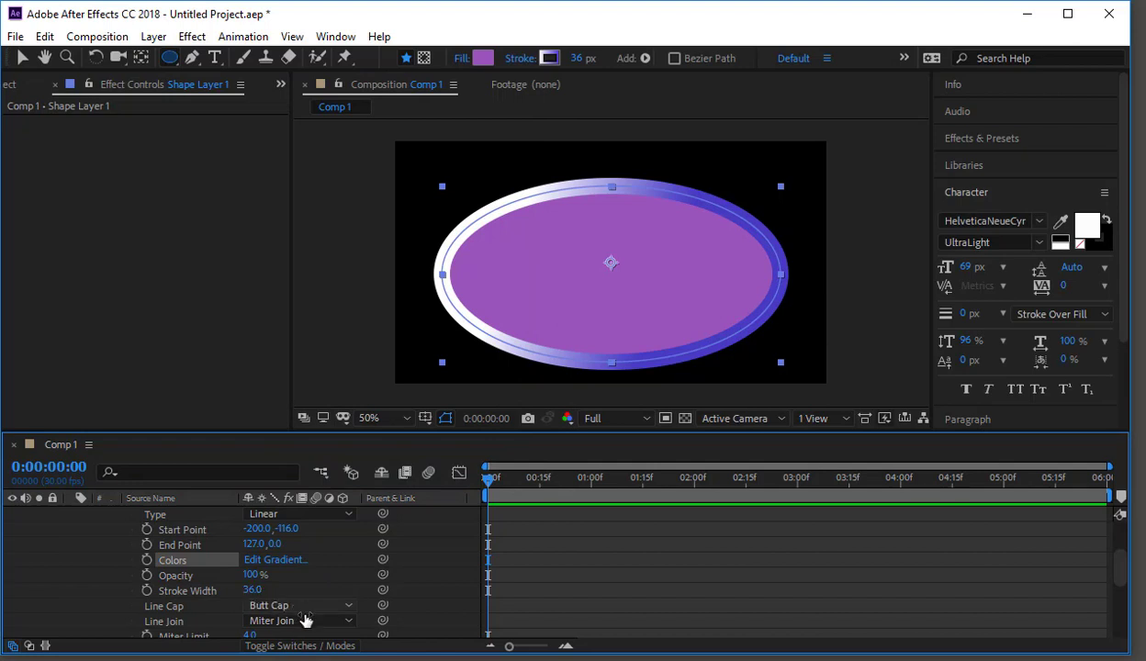
Collapse the Gradient Stroke 1 and Transform: Ellipse 1 groups of the shape layer
{"action": "scroll", "coordinate": [303, 602], "scroll_direction": "down", "scroll_amount": 1}
{"action": "scroll", "coordinate": [302, 604], "scroll_direction": "up", "scroll_amount": 3}
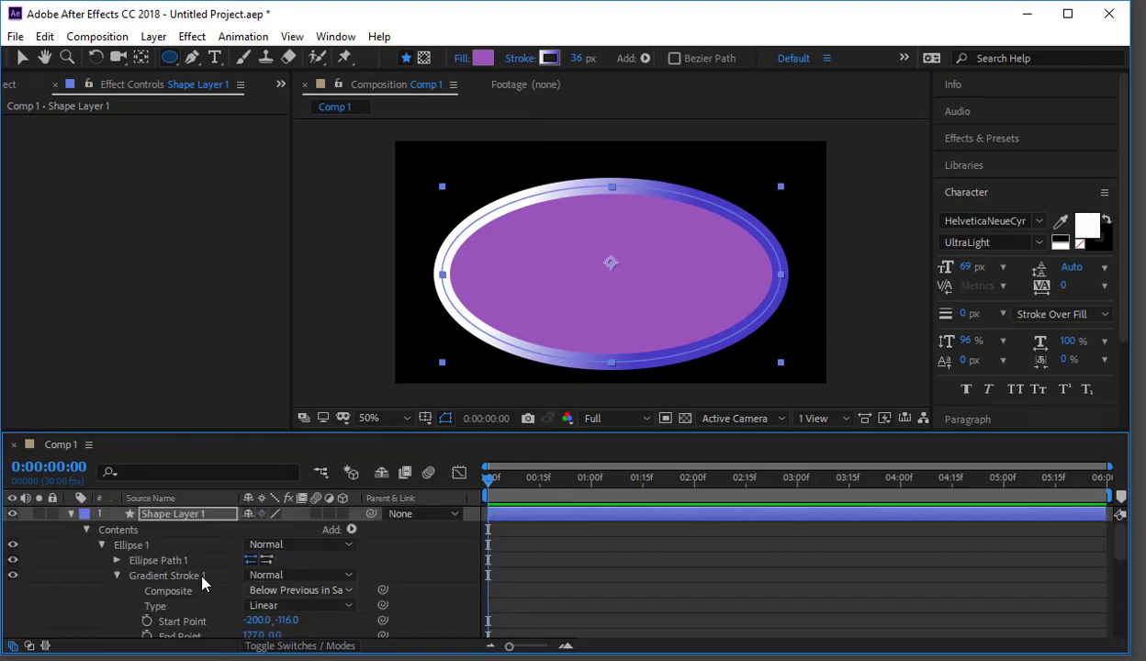
{"action": "left_click", "coordinate": [117, 575]}
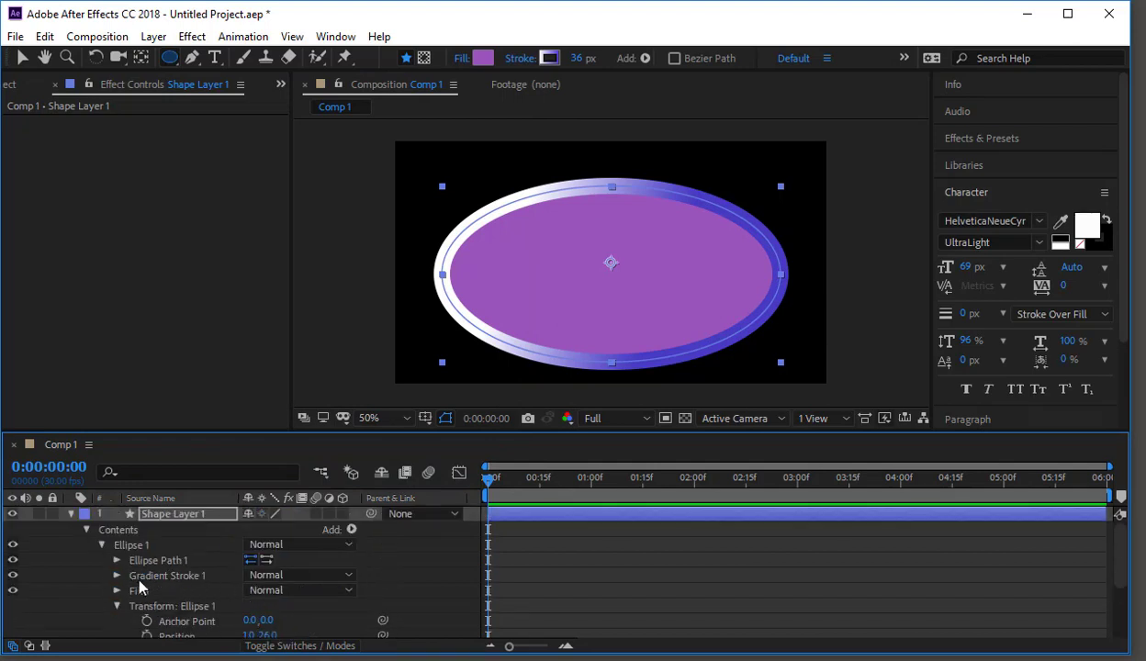
{"action": "left_click", "coordinate": [117, 606]}
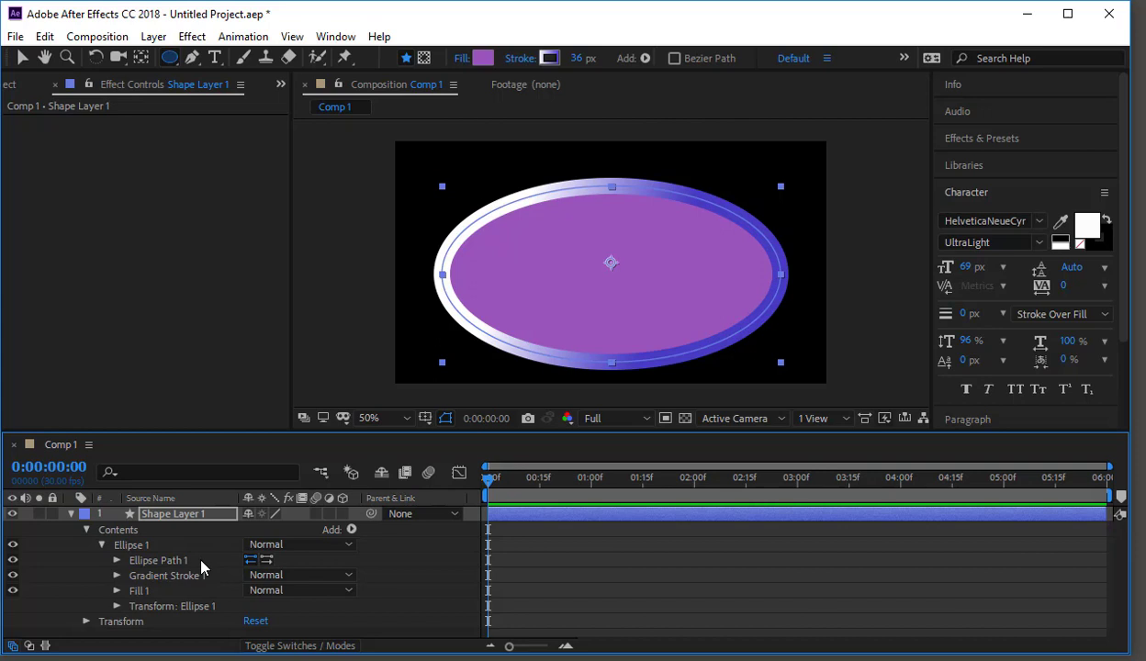
{"action": "left_click", "coordinate": [192, 35]}
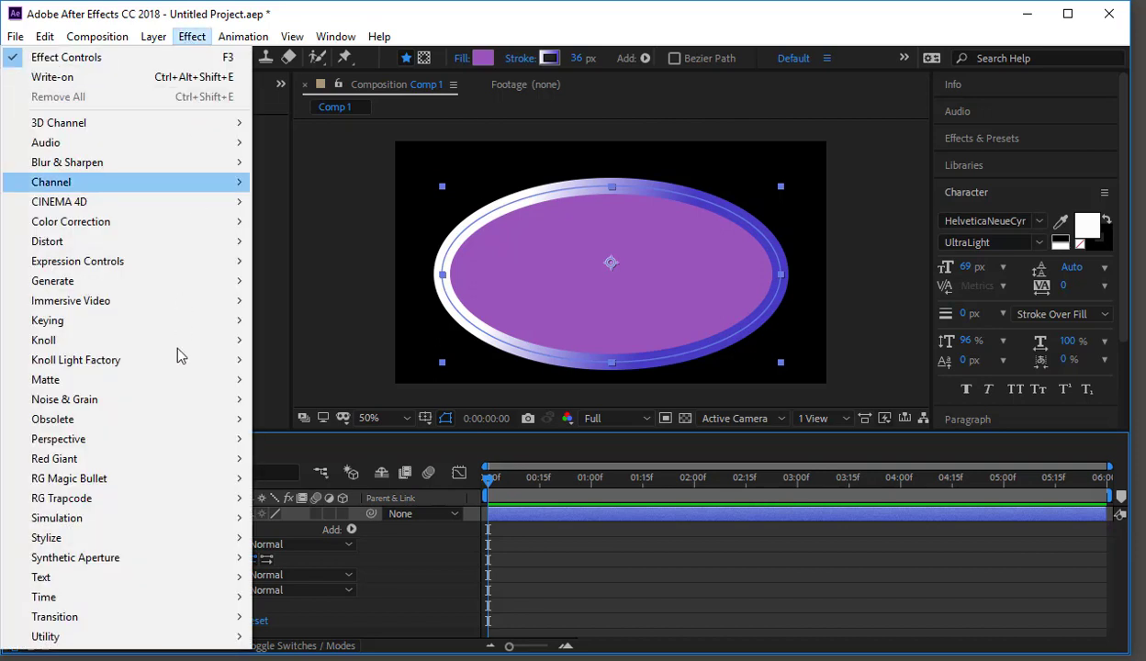
{"action": "left_click", "coordinate": [436, 542]}
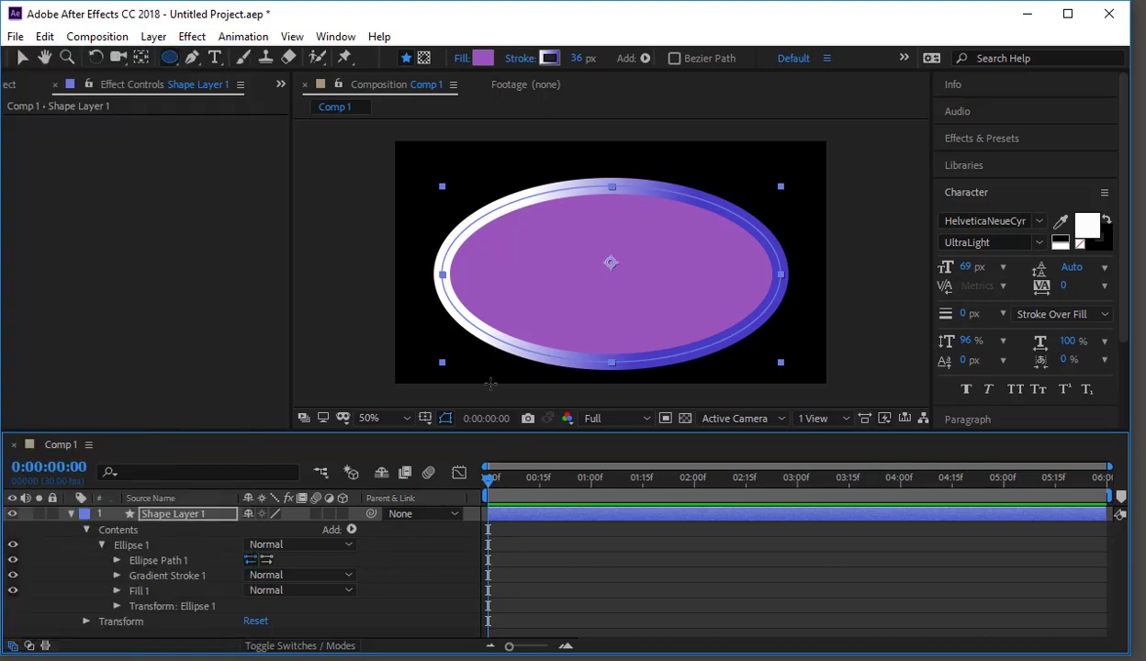
Set the ellipse's stroke type back to Solid Color in the Stroke Options
{"action": "left_click", "coordinate": [519, 59]}
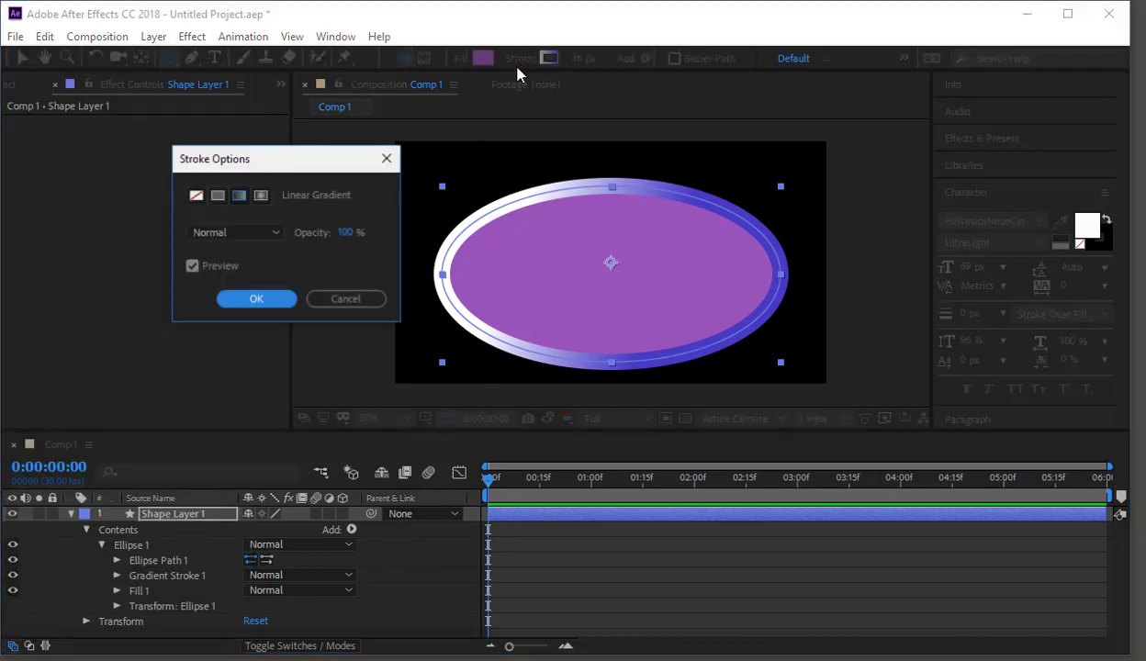
{"action": "left_click", "coordinate": [217, 195]}
{"action": "left_click", "coordinate": [250, 301]}
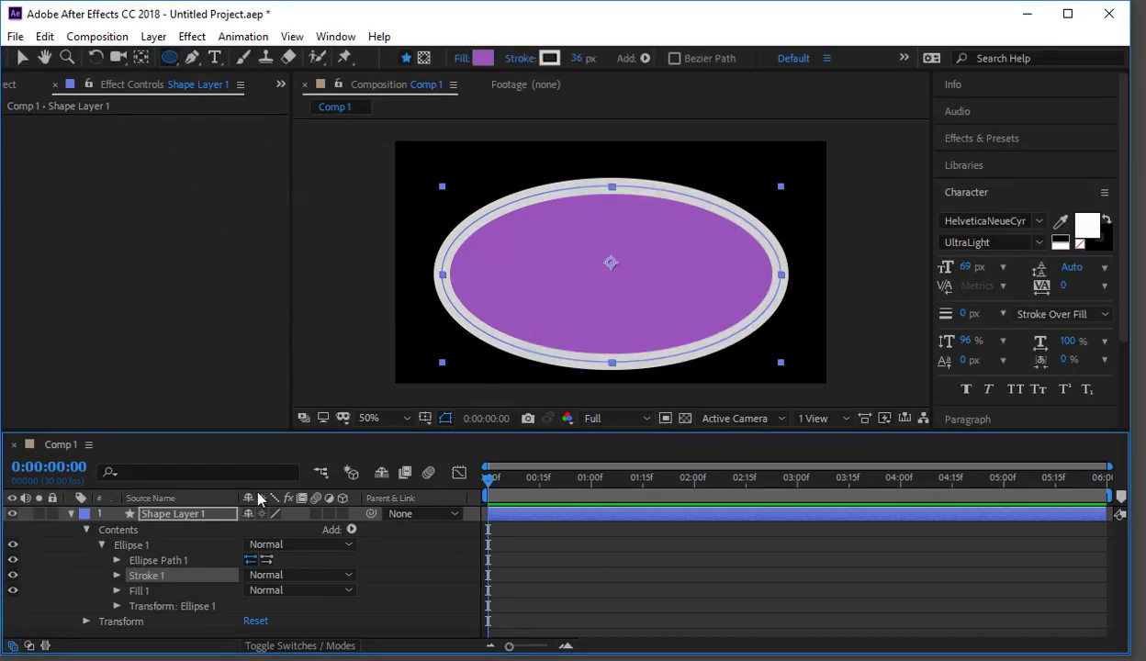
Draw a star inside Shape Layer 1 with the Star tool and move it over the ellipse's upper-left edge
{"action": "left_click", "coordinate": [181, 516]}
{"action": "left_click", "coordinate": [170, 58]}
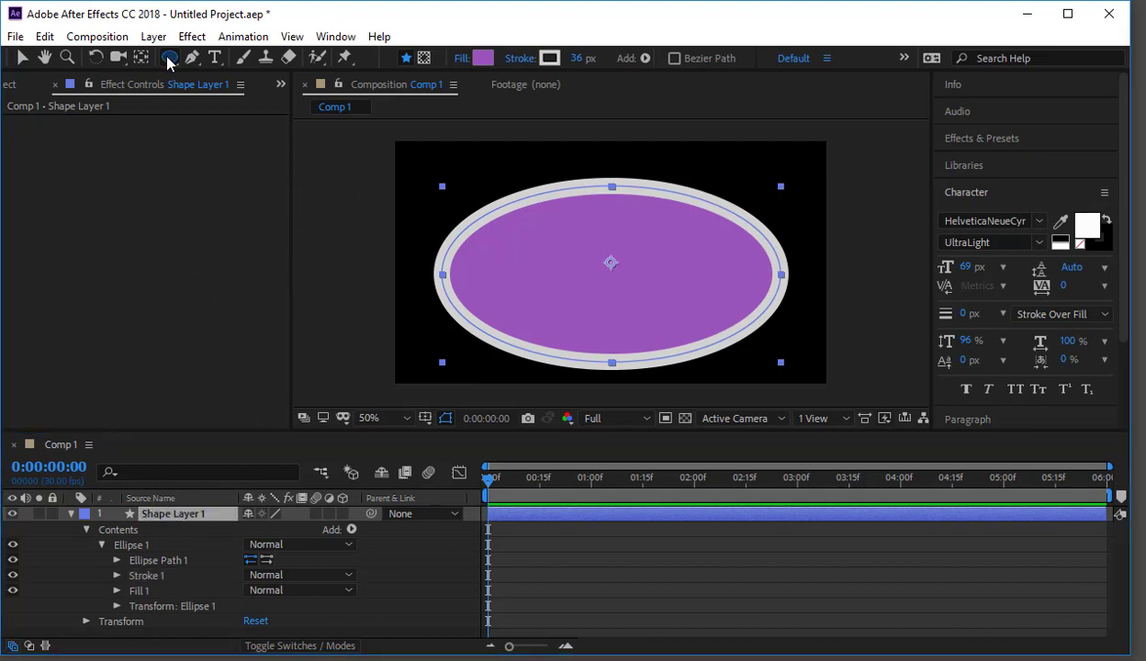
{"action": "left_click", "coordinate": [240, 136]}
{"action": "left_click_drag", "start_coordinate": [477, 175], "coordinate": [537, 229]}
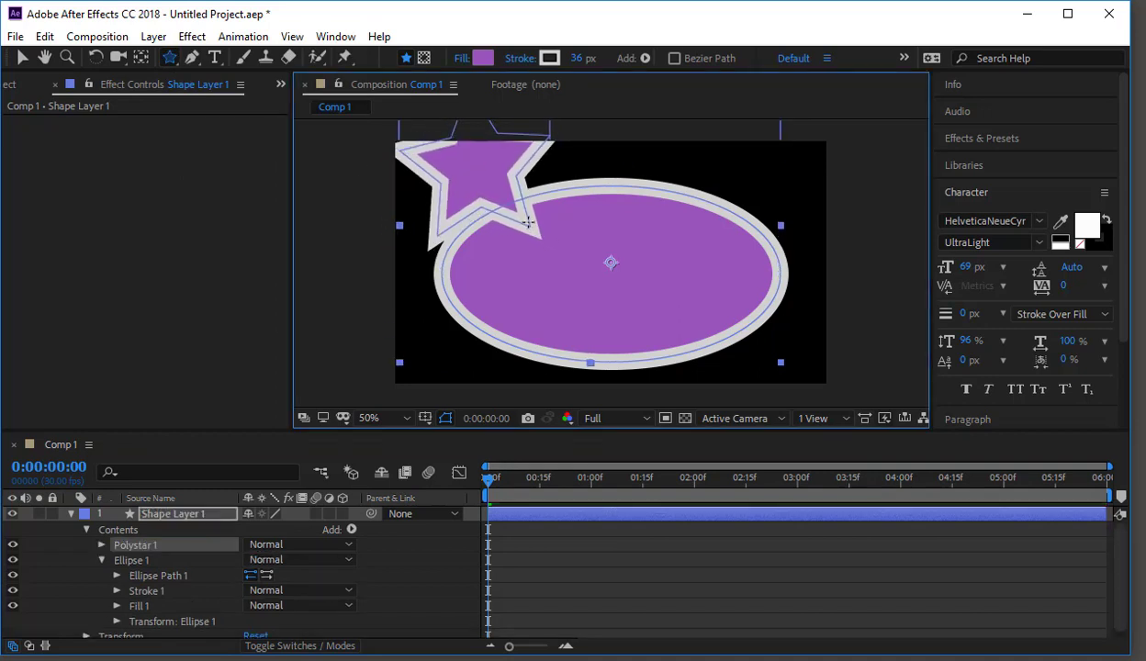
{"action": "left_click", "coordinate": [22, 57]}
{"action": "left_click_drag", "start_coordinate": [469, 177], "coordinate": [526, 238]}
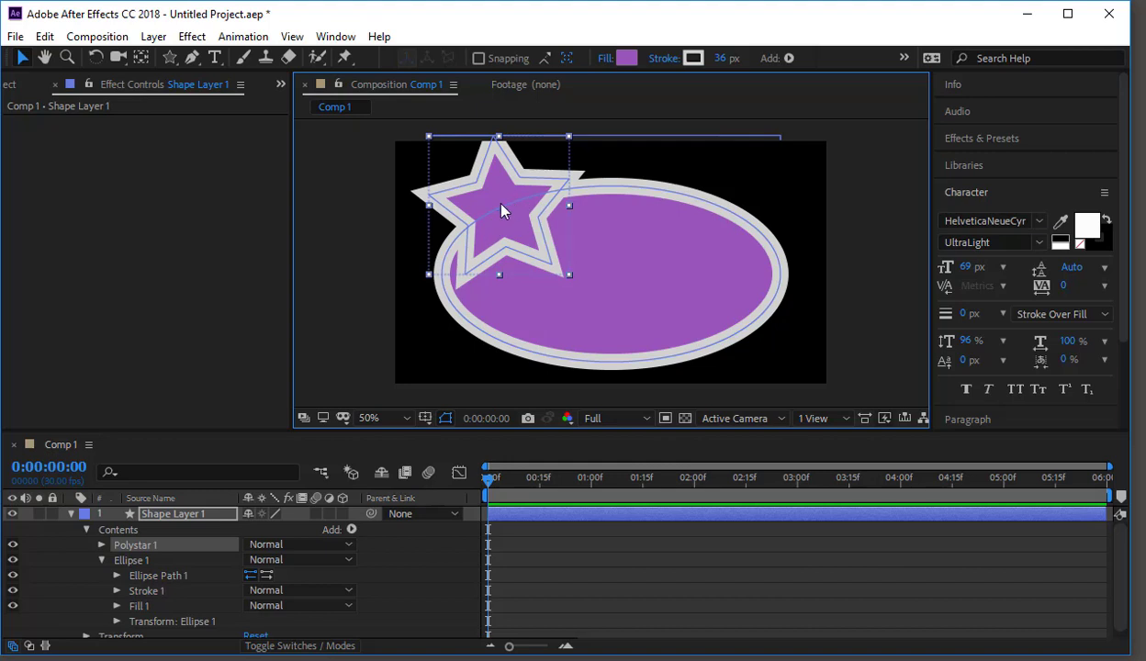
Select the star separately from the ellipse and change its fill color to blue
{"action": "left_click", "coordinate": [664, 294]}
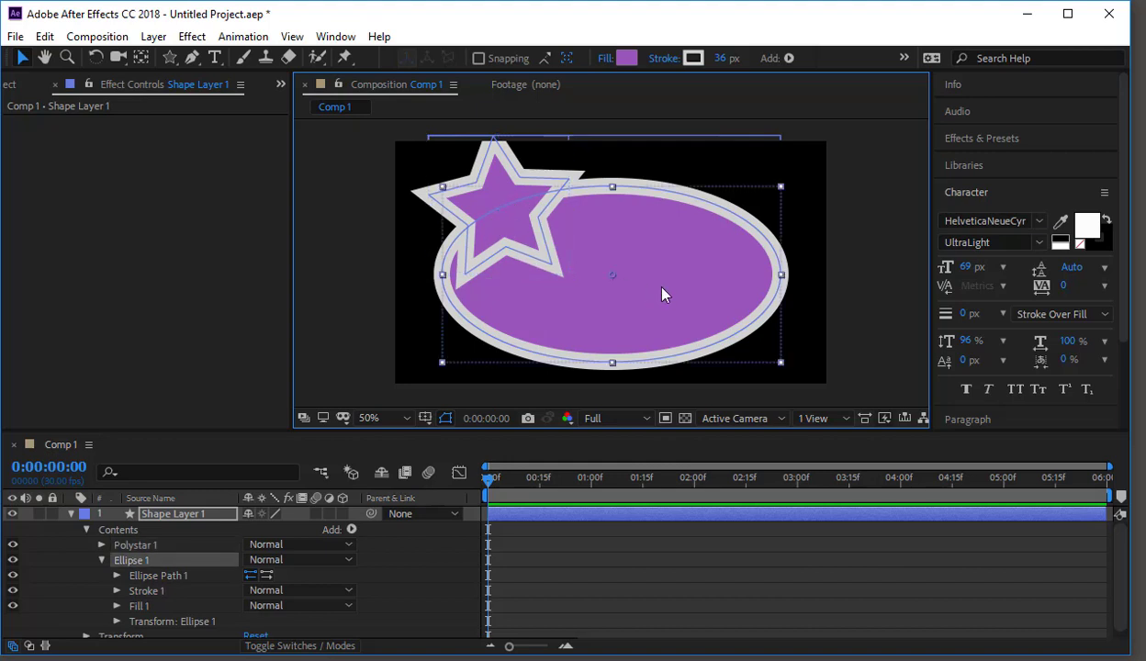
{"action": "left_click", "coordinate": [488, 165]}
{"action": "left_click", "coordinate": [625, 58]}
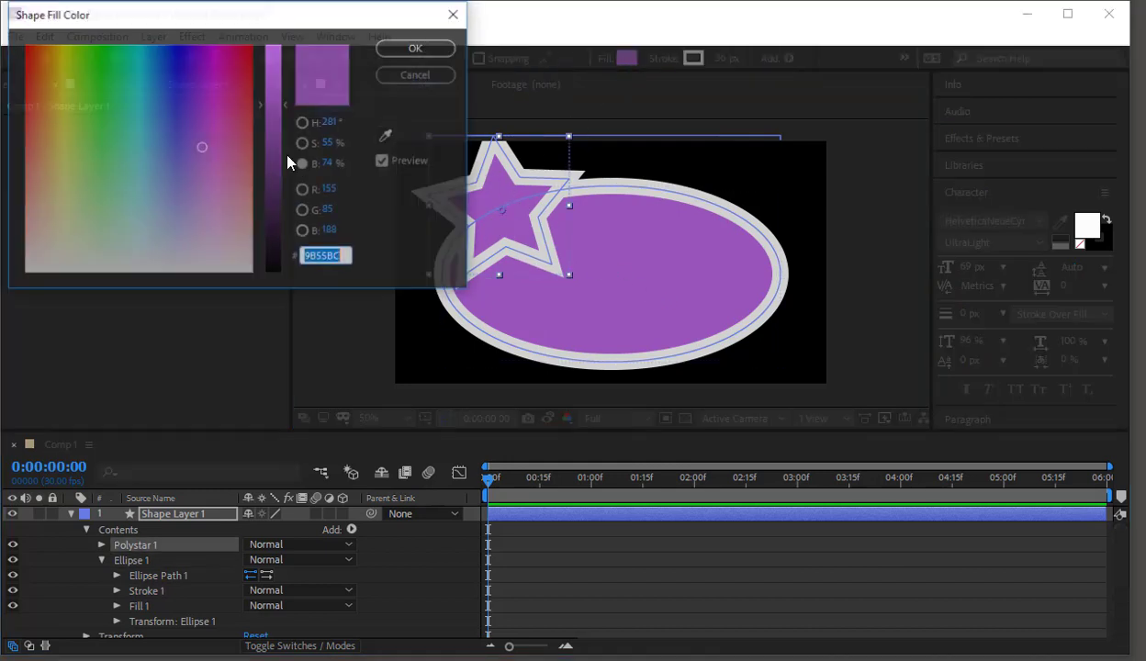
{"action": "left_click", "coordinate": [303, 163]}
{"action": "left_click", "coordinate": [154, 98]}
{"action": "left_click", "coordinate": [415, 49]}
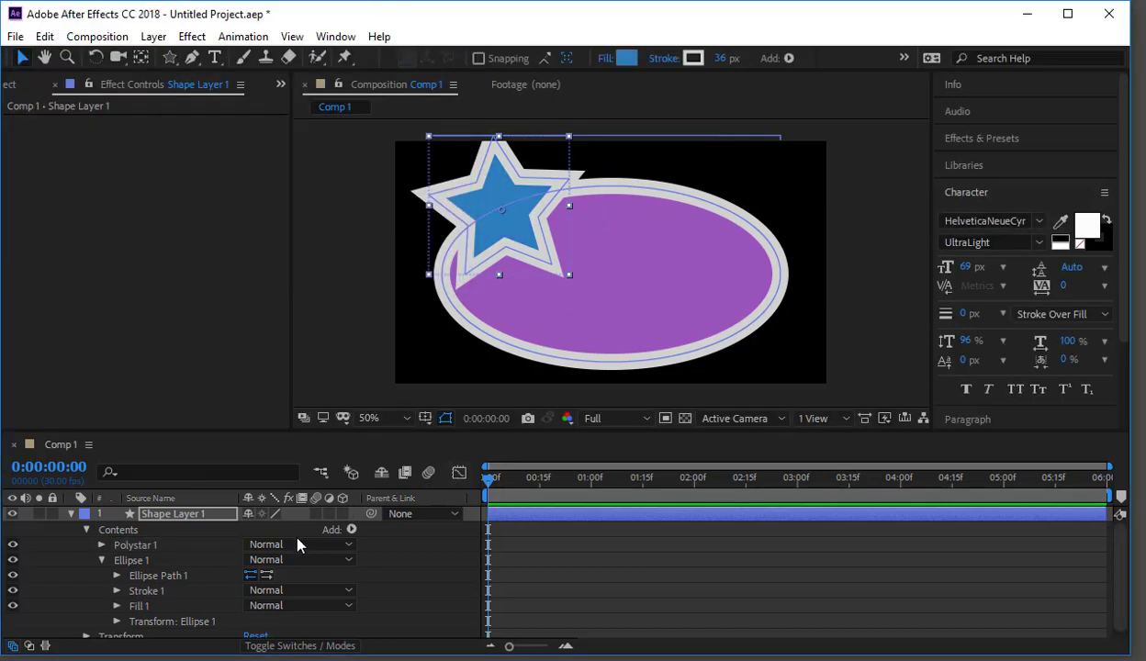
Look through the blending mode options available for the Ellipse 1 group and its fill
{"action": "left_click", "coordinate": [279, 560]}
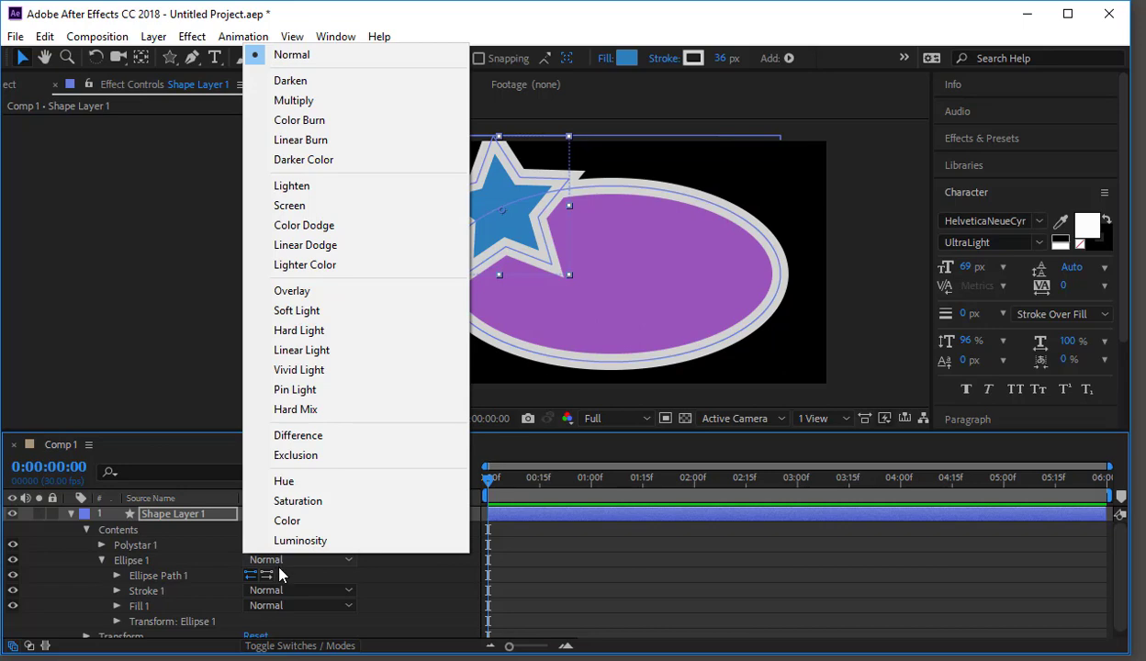
{"action": "left_click", "coordinate": [315, 611]}
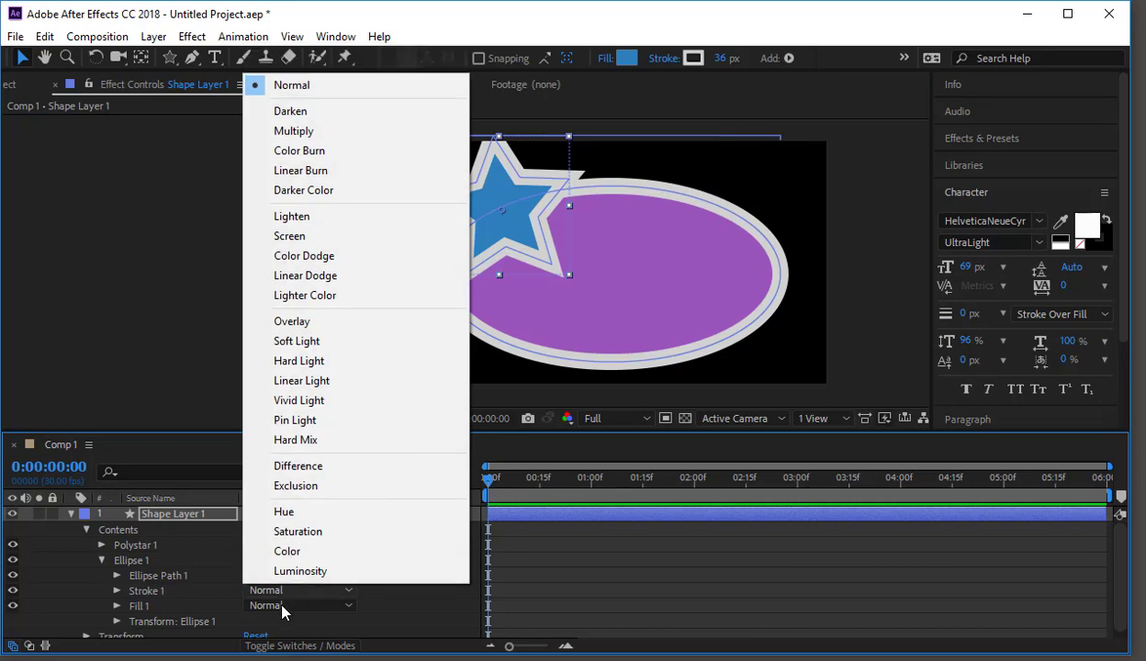
{"action": "left_click", "coordinate": [225, 595]}
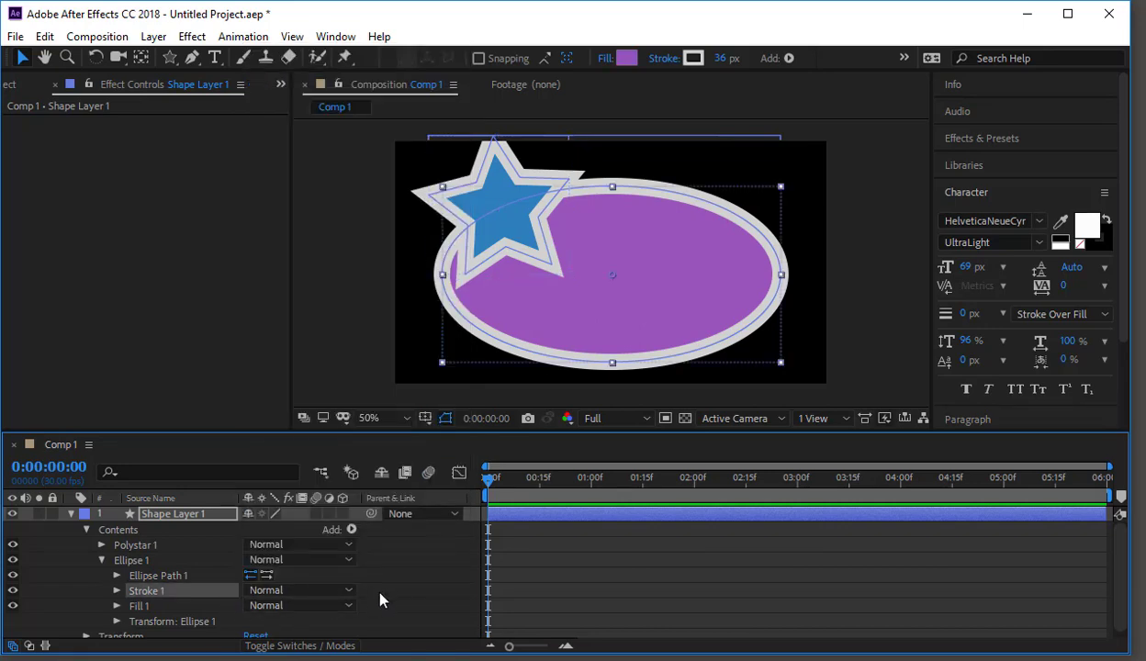
Delete Shape Layer 1 and use the Ellipse tool to create a new shape layer with an ellipse filling the composition
{"action": "left_click", "coordinate": [180, 517]}
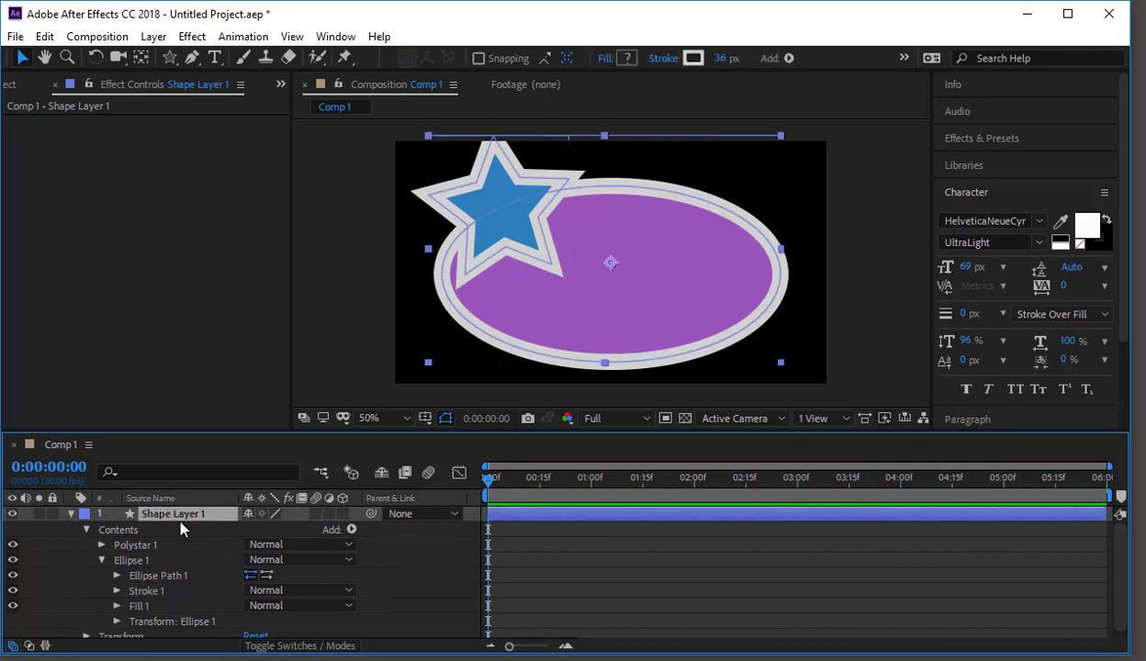
{"action": "key", "text": "Delete"}
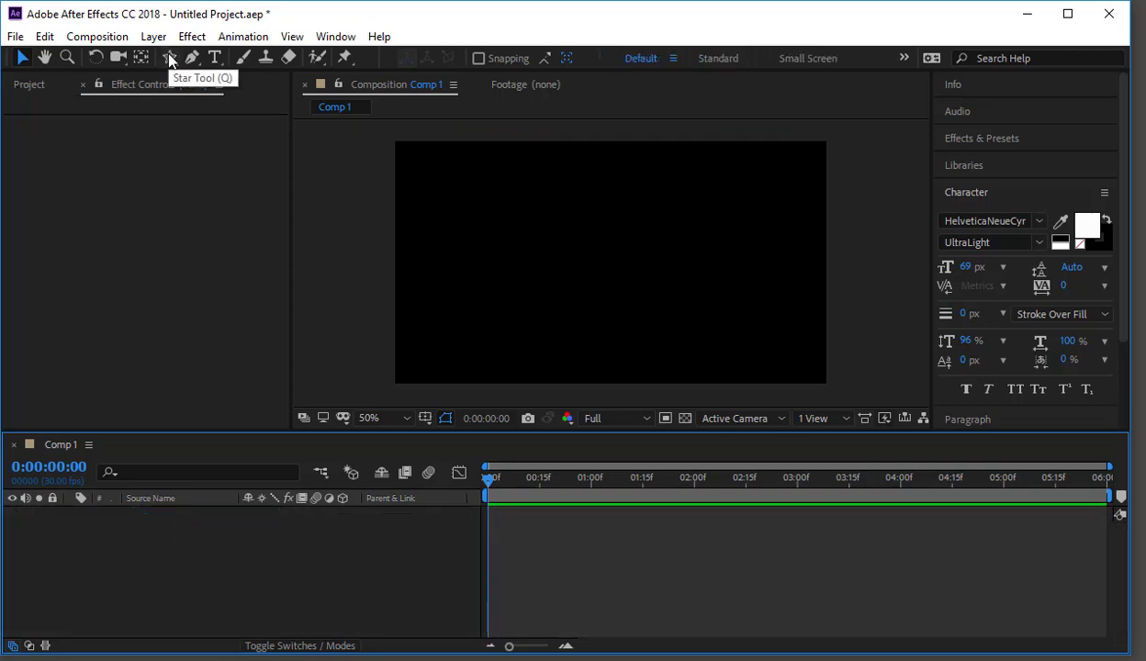
{"action": "mouse_move", "coordinate": [169, 60]}
{"action": "left_mouse_down"}
{"action": "mouse_move", "coordinate": [213, 103]}
{"action": "mouse_move", "coordinate": [206, 95]}
{"action": "left_mouse_up"}
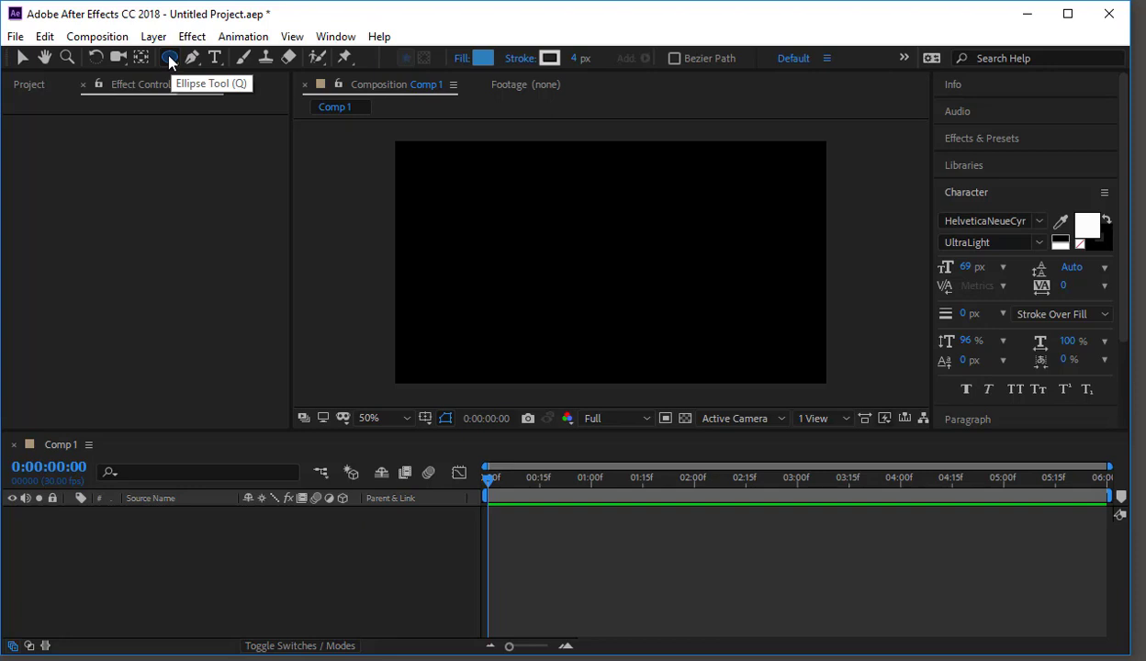
{"action": "double_click", "coordinate": [169, 59]}
{"action": "key", "text": "v"}
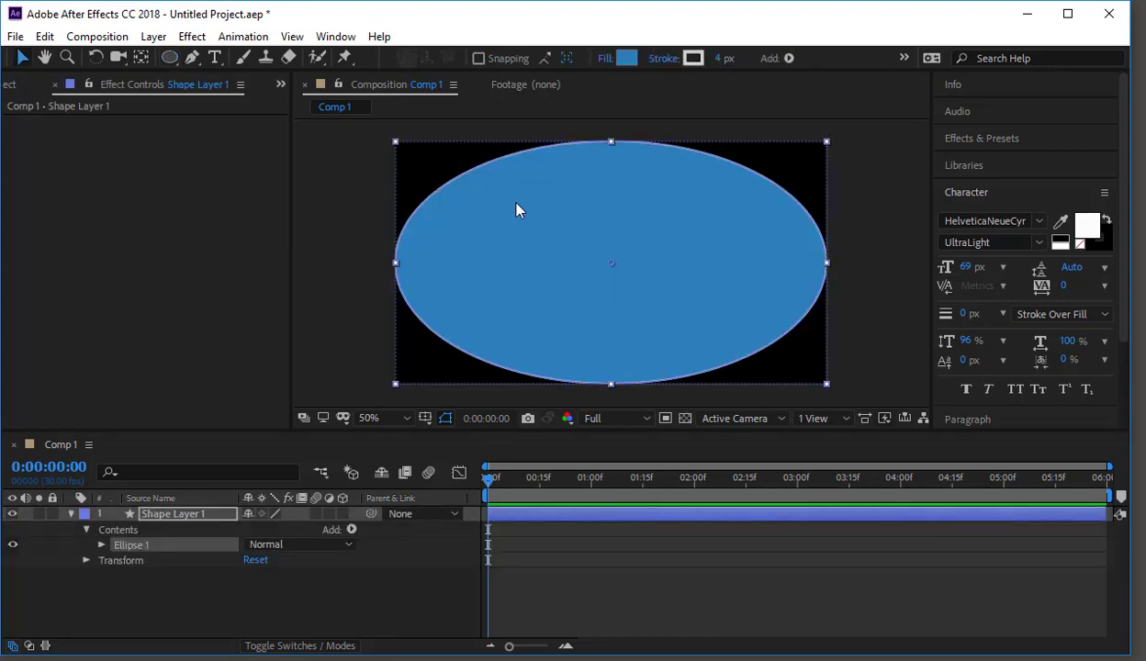
Set the Ellipse Path 1 size to 500 by 500 to make the ellipse a perfect circle
{"action": "left_click", "coordinate": [101, 546]}
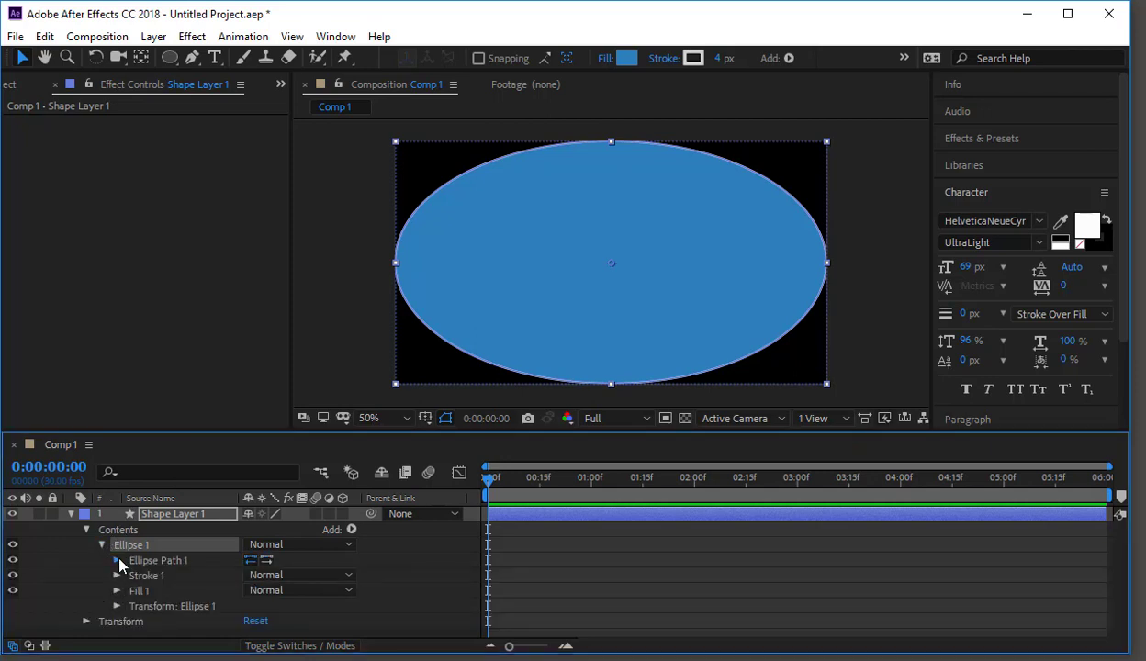
{"action": "left_click", "coordinate": [116, 560]}
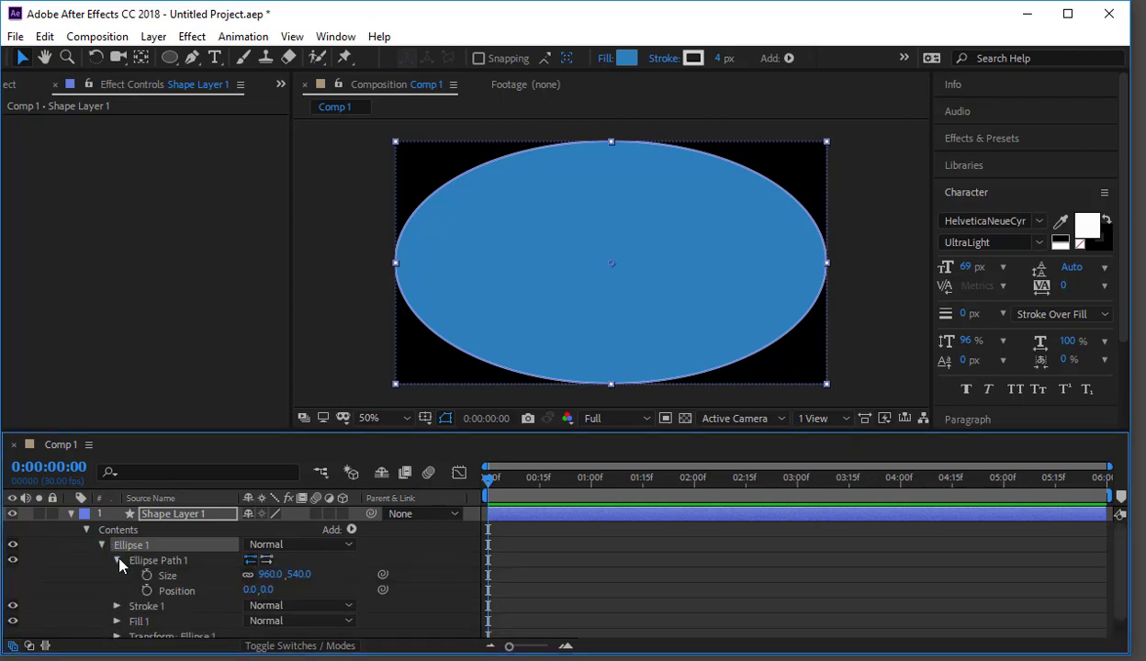
{"action": "left_click", "coordinate": [266, 574]}
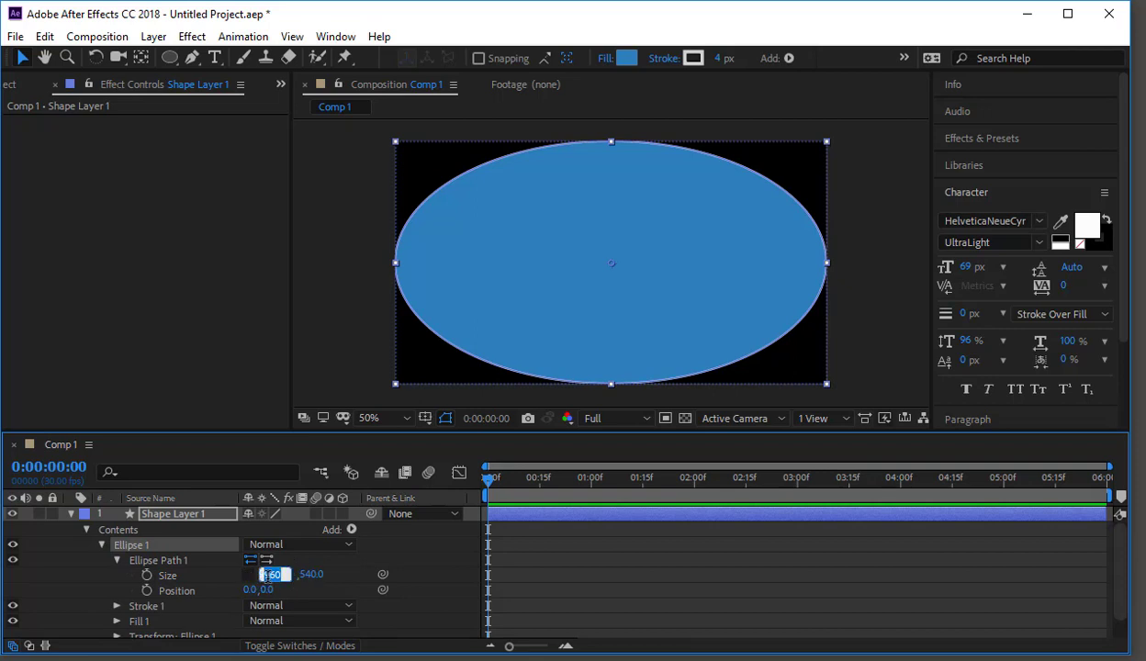
{"action": "type", "text": "500"}
{"action": "key", "text": "Tab"}
{"action": "type", "text": "500"}
{"action": "key", "text": "Tab"}
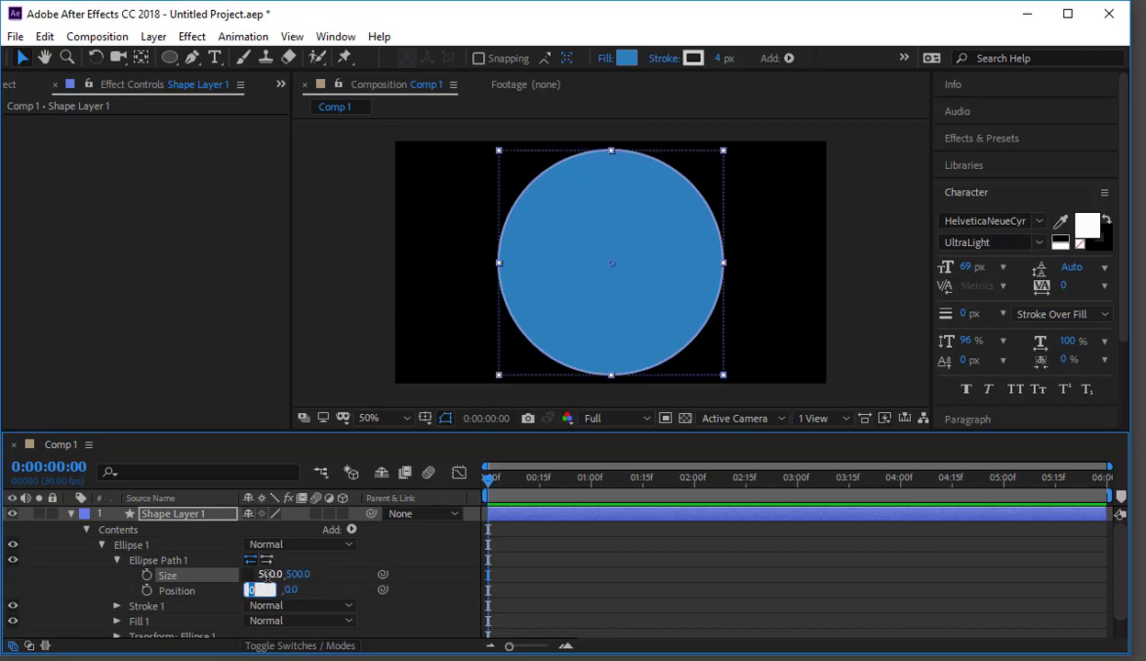
{"action": "key", "text": "Return"}
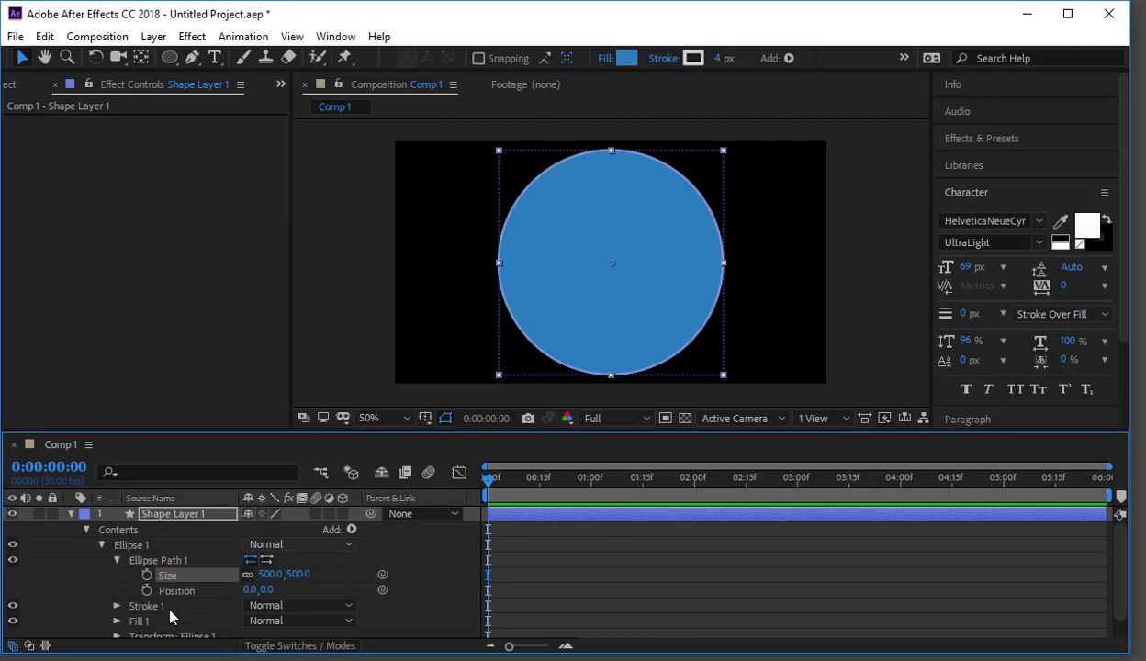
Examine the circle's path position, Fill 1, Transform: Ellipse 1 and layer Transform properties, and collapse the layer
{"action": "left_click", "coordinate": [189, 592]}
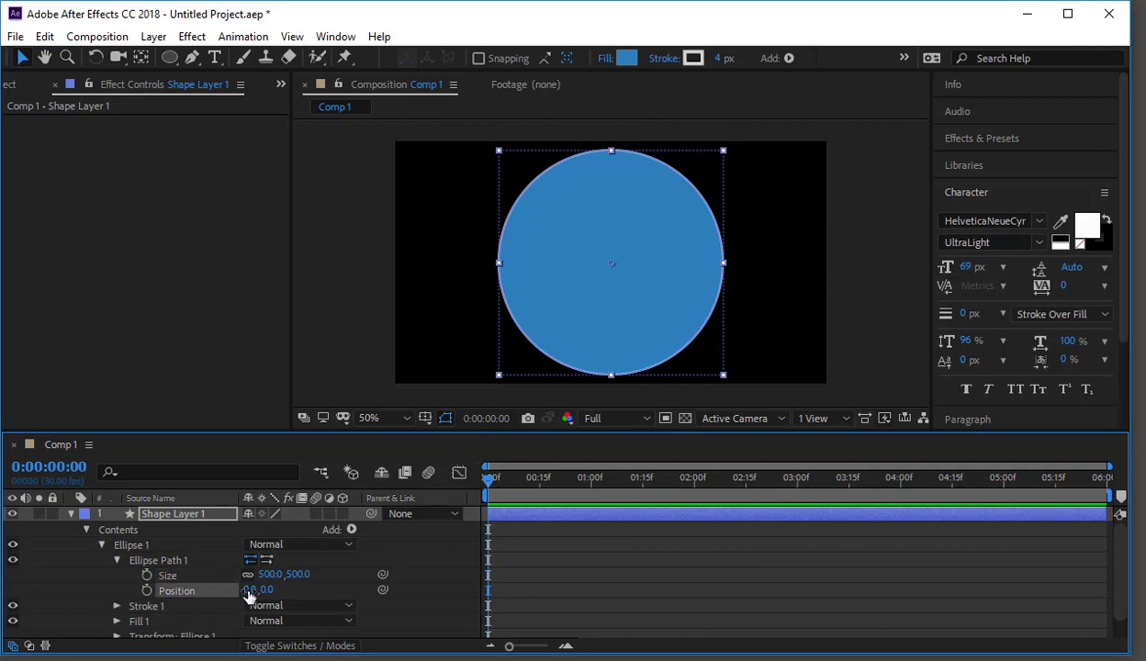
{"action": "left_click", "coordinate": [122, 564]}
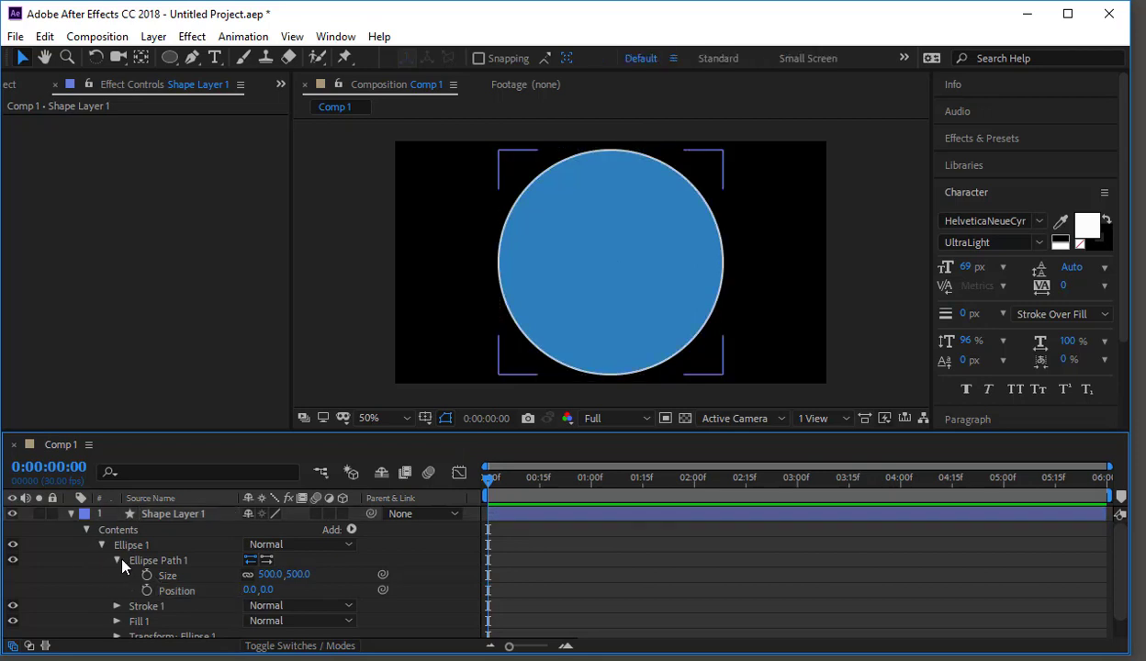
{"action": "left_click", "coordinate": [117, 561]}
{"action": "left_click", "coordinate": [116, 592]}
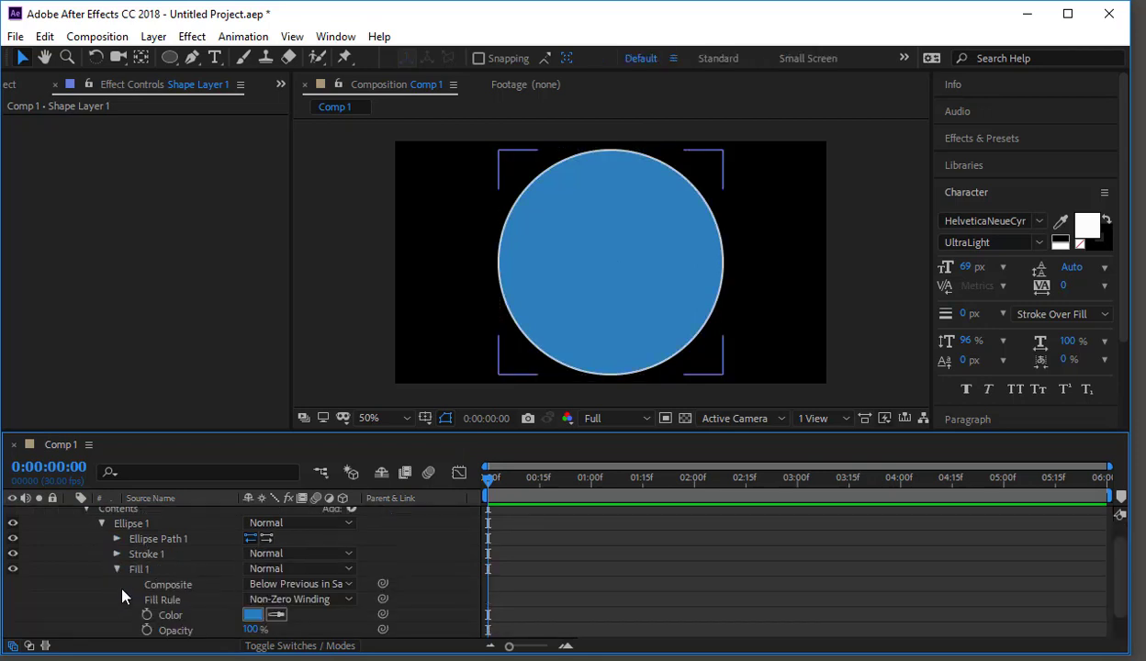
{"action": "scroll", "coordinate": [198, 602], "scroll_direction": "down", "scroll_amount": 2}
{"action": "scroll", "coordinate": [153, 602], "scroll_direction": "up", "scroll_amount": 2}
{"action": "scroll", "coordinate": [129, 607], "scroll_direction": "down", "scroll_amount": 2}
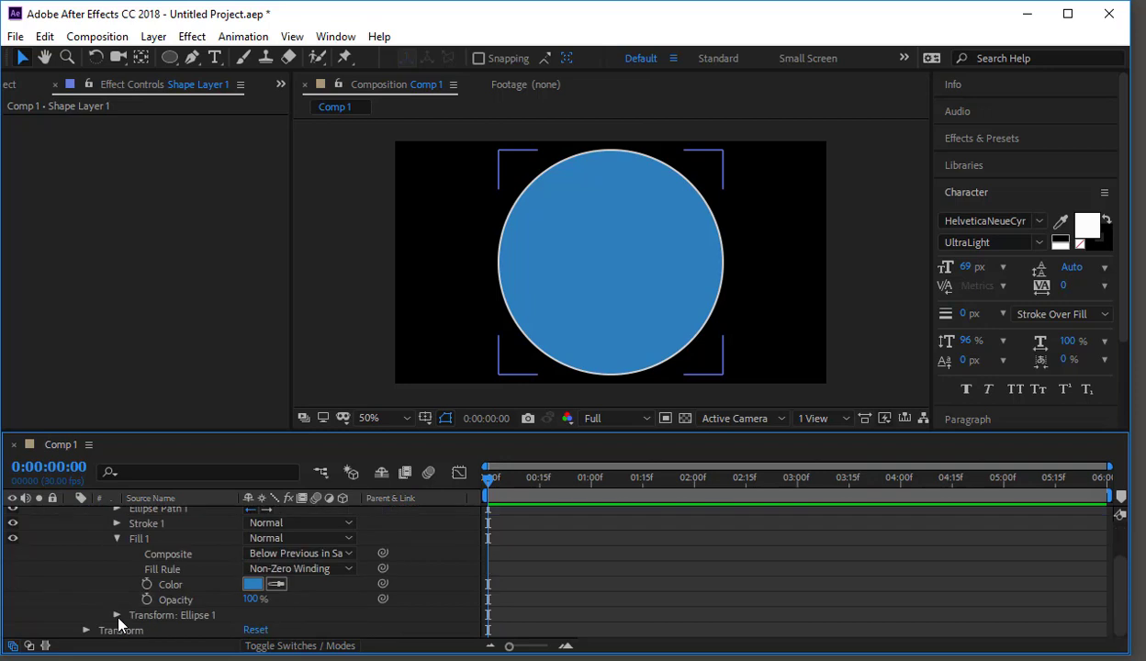
{"action": "left_click", "coordinate": [115, 615]}
{"action": "scroll", "coordinate": [125, 604], "scroll_direction": "down", "scroll_amount": 1}
{"action": "left_click", "coordinate": [84, 629]}
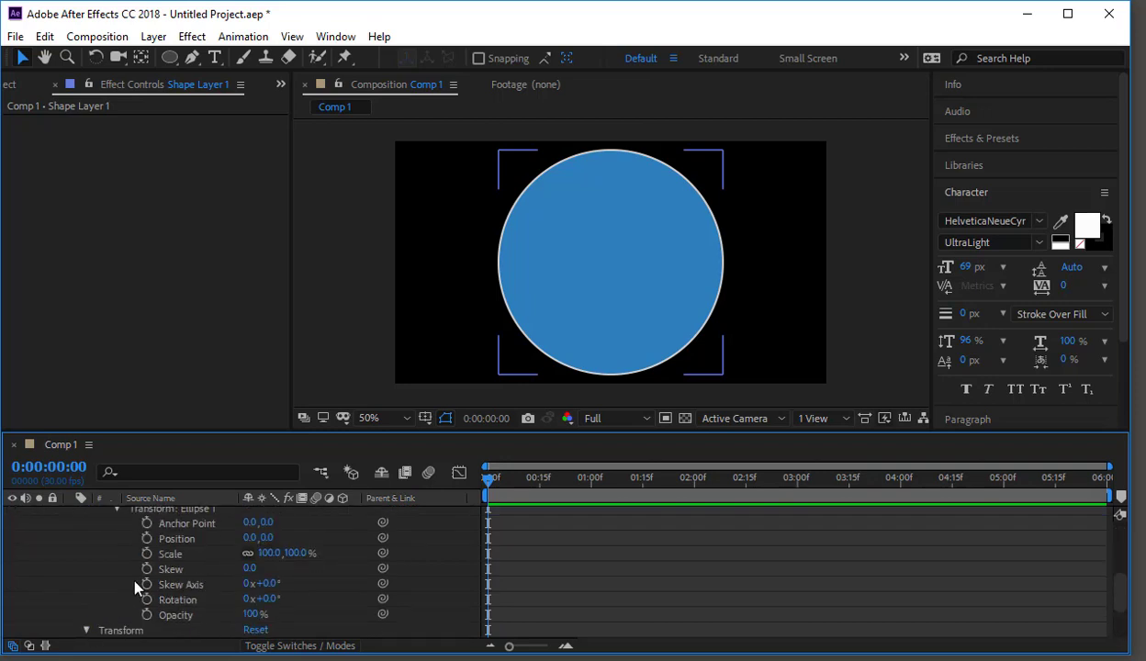
{"action": "scroll", "coordinate": [138, 579], "scroll_direction": "up", "scroll_amount": 5}
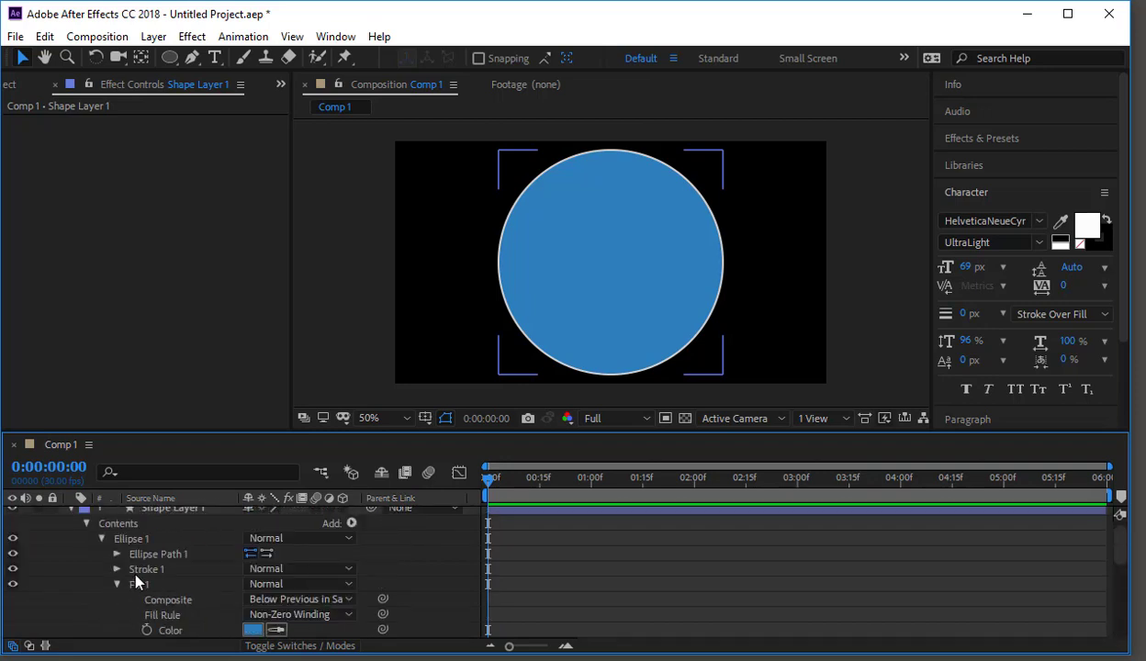
{"action": "scroll", "coordinate": [83, 519], "scroll_direction": "up", "scroll_amount": 1}
{"action": "left_click", "coordinate": [70, 513]}
Delete the circle's shape layer and create a new shape layer with a composition-sized star using the Star tool
{"action": "left_click", "coordinate": [168, 514]}
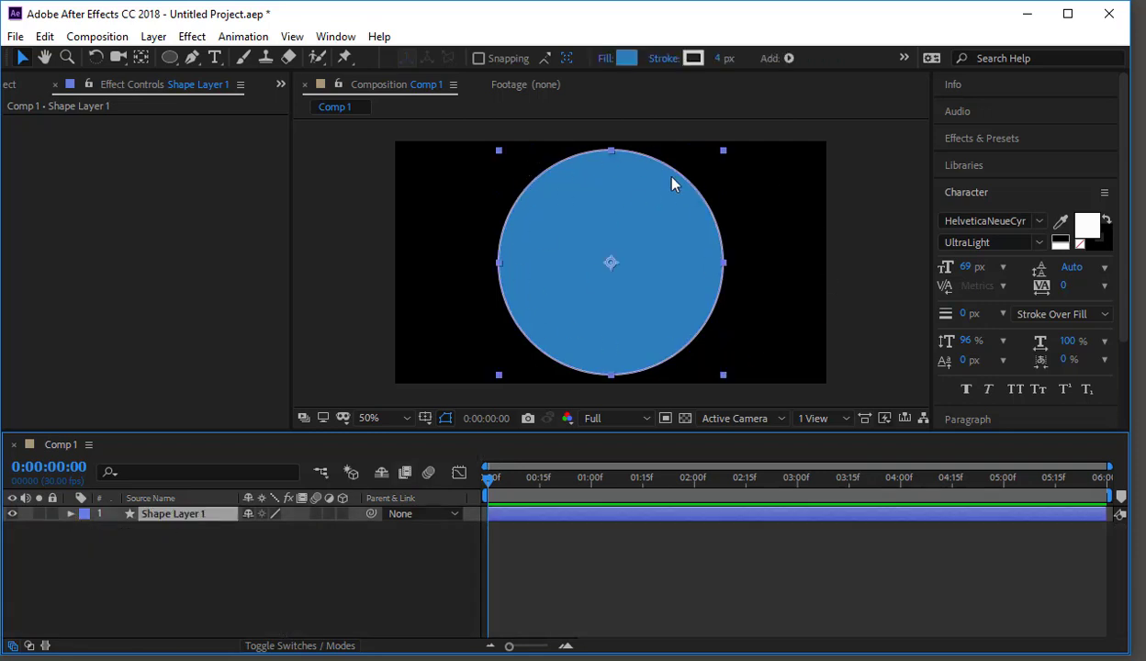
{"action": "left_click", "coordinate": [170, 59]}
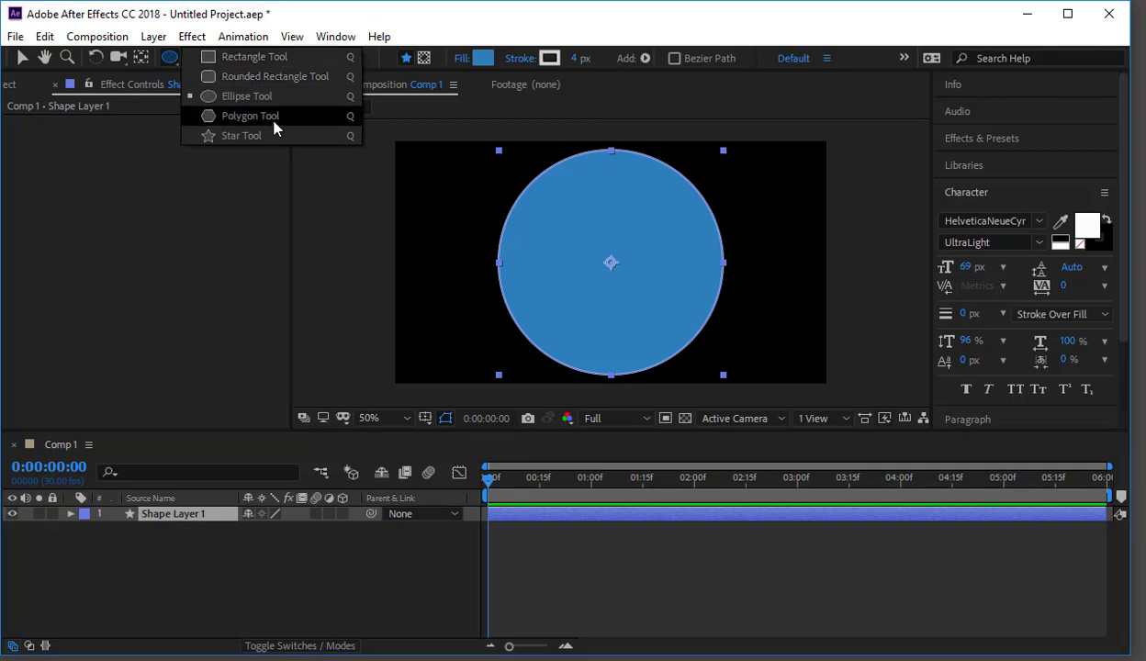
{"action": "left_click", "coordinate": [186, 521]}
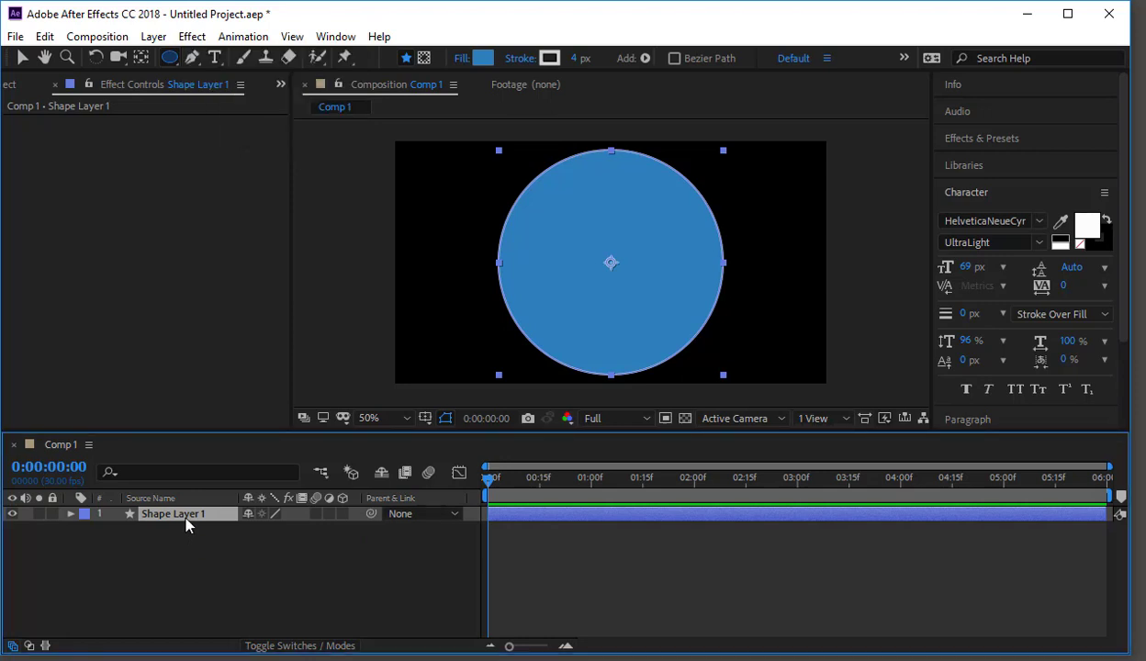
{"action": "key", "text": "Delete"}
{"action": "left_click", "coordinate": [165, 59]}
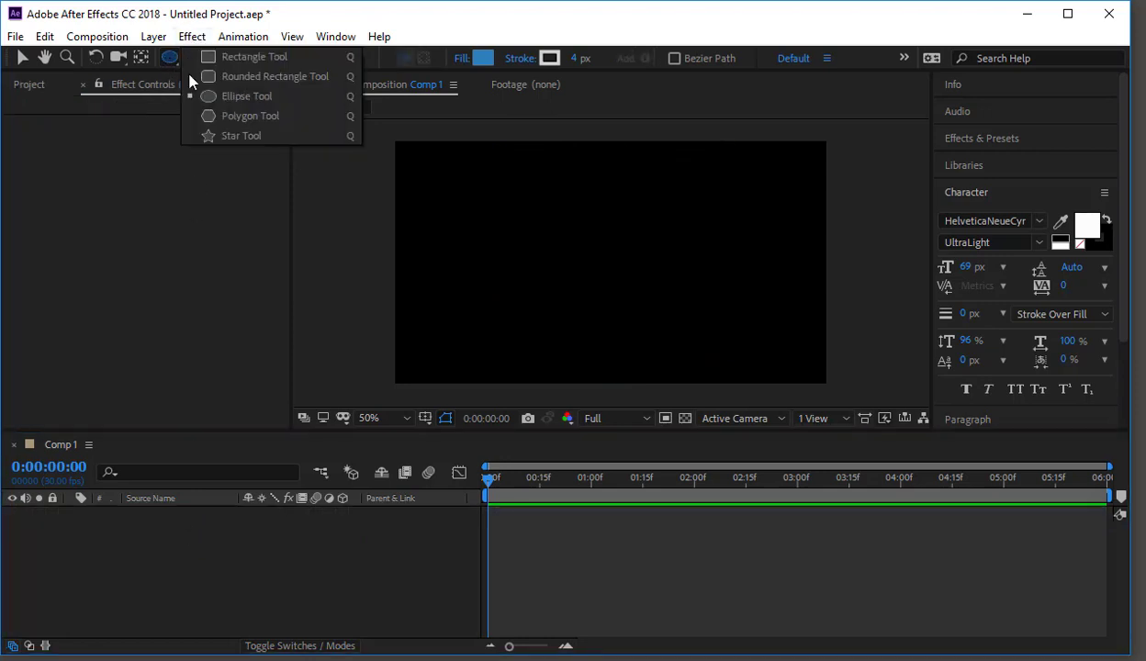
{"action": "left_click", "coordinate": [205, 137]}
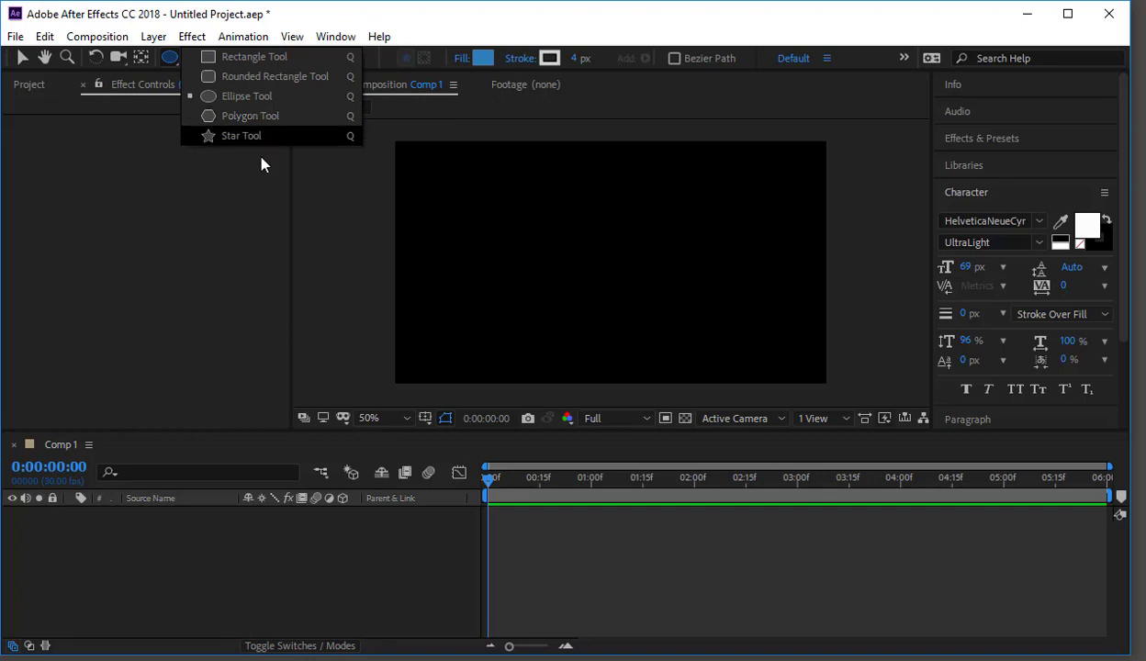
{"action": "double_click", "coordinate": [167, 53]}
{"action": "key", "text": "v"}
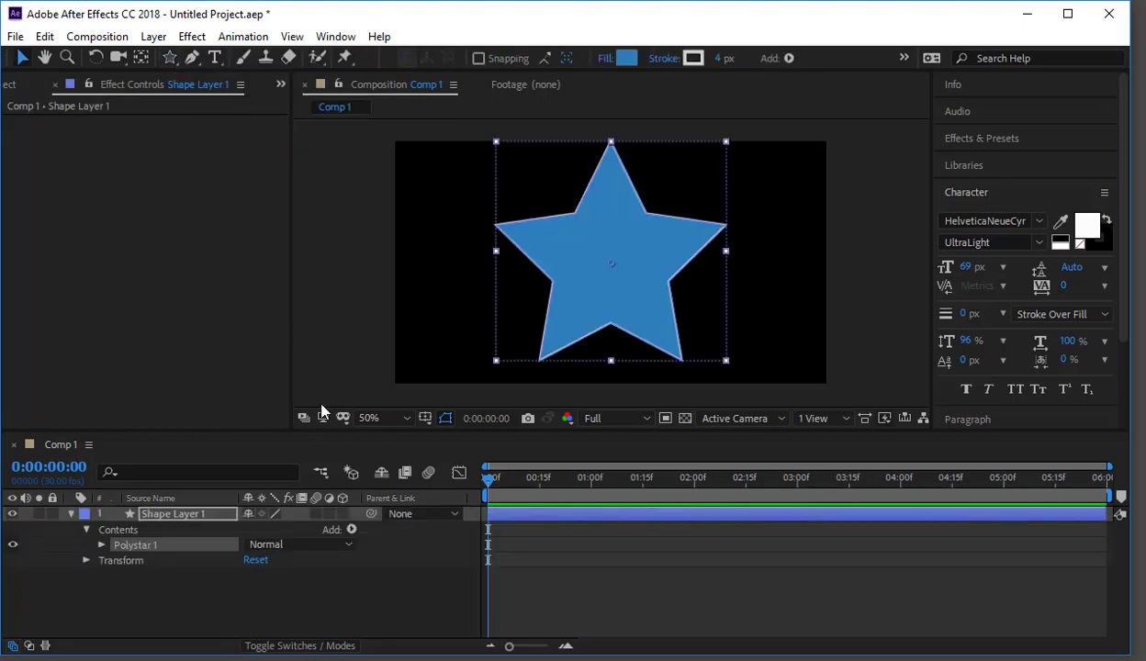
Set the number of points in the star's Polystar Path 1 to 12
{"action": "left_click", "coordinate": [101, 546]}
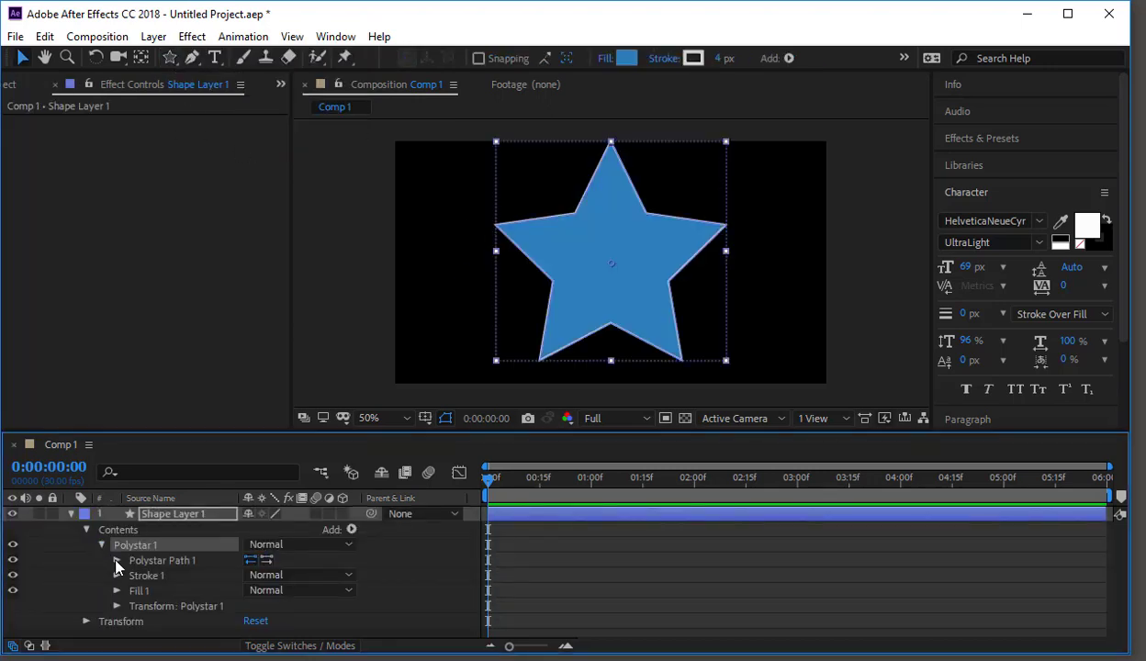
{"action": "left_click", "coordinate": [116, 561]}
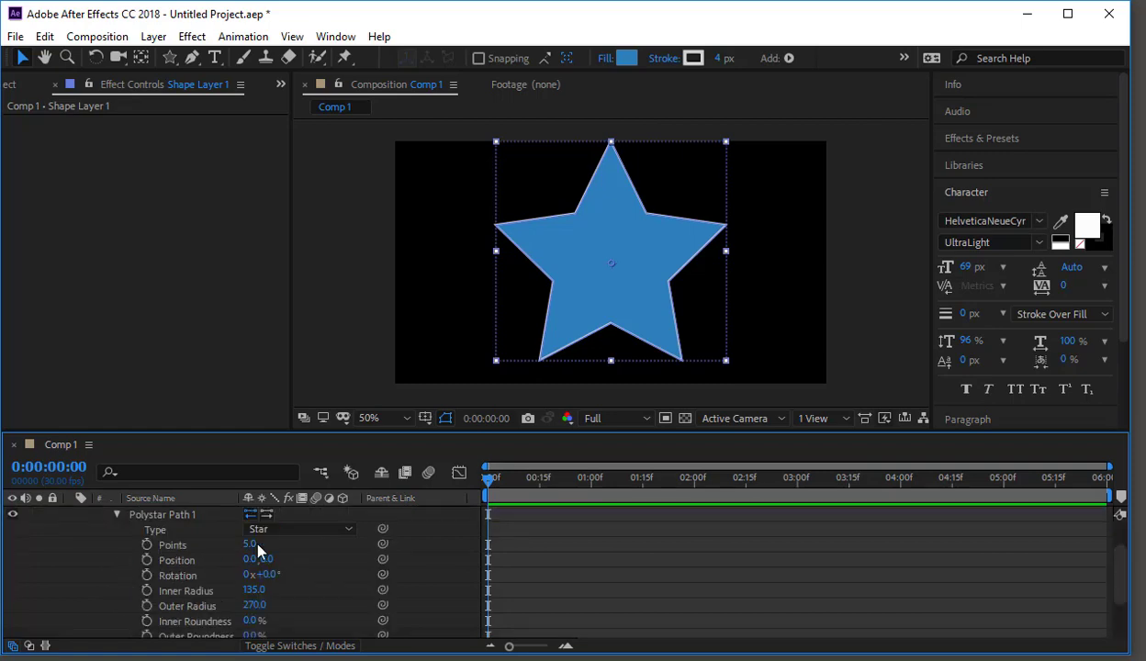
{"action": "mouse_move", "coordinate": [253, 544]}
{"action": "left_mouse_down"}
{"action": "mouse_move", "coordinate": [274, 544]}
{"action": "mouse_move", "coordinate": [253, 544]}
{"action": "mouse_move", "coordinate": [264, 544]}
{"action": "left_mouse_up"}
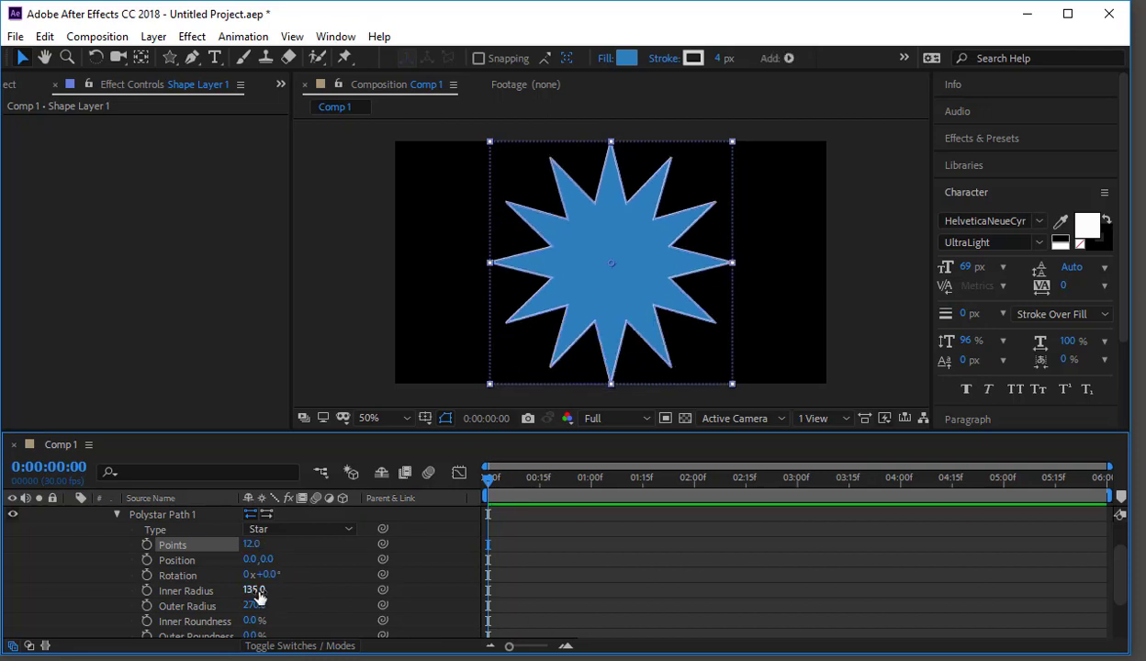
Set the star's inner radius to 226, outer radius to 255, inner roundness to -56% and outer roundness to 160%
{"action": "mouse_move", "coordinate": [257, 593]}
{"action": "left_mouse_down"}
{"action": "mouse_move", "coordinate": [284, 595]}
{"action": "mouse_move", "coordinate": [294, 611]}
{"action": "mouse_move", "coordinate": [249, 610]}
{"action": "mouse_move", "coordinate": [264, 613]}
{"action": "mouse_move", "coordinate": [280, 611]}
{"action": "mouse_move", "coordinate": [276, 577]}
{"action": "mouse_move", "coordinate": [317, 590]}
{"action": "mouse_move", "coordinate": [228, 606]}
{"action": "mouse_move", "coordinate": [267, 591]}
{"action": "mouse_move", "coordinate": [362, 588]}
{"action": "left_mouse_up"}
{"action": "scroll", "coordinate": [290, 602], "scroll_direction": "down", "scroll_amount": 3}
{"action": "left_click", "coordinate": [323, 576]}
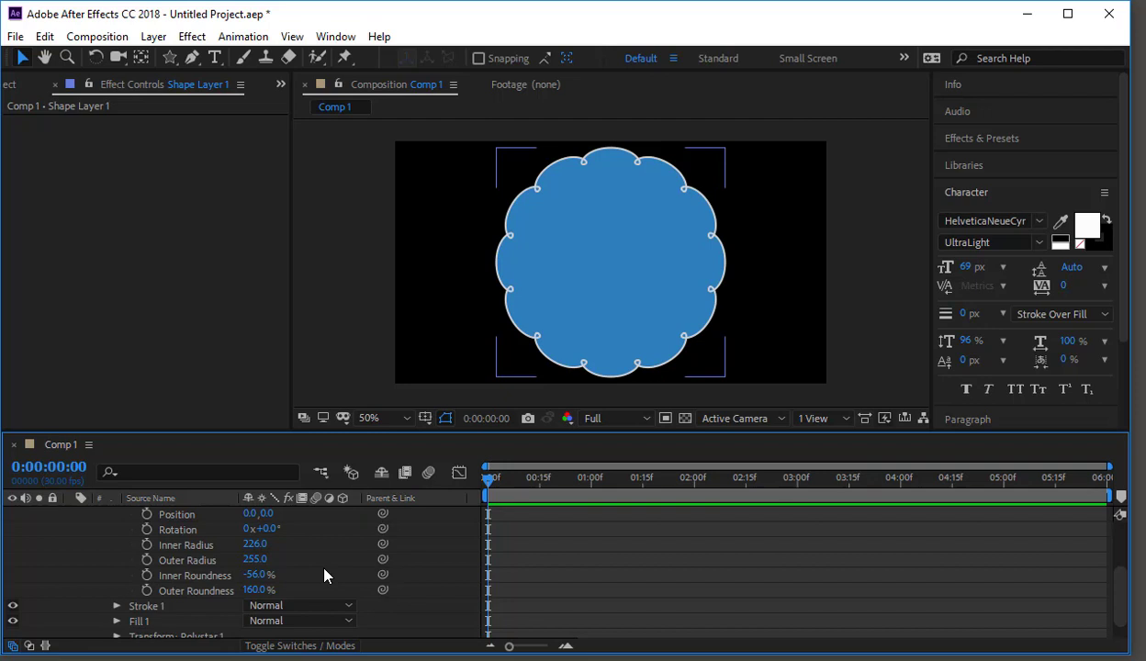
Delete the shape layer containing the scalloped 12-point star
{"action": "scroll", "coordinate": [184, 546], "scroll_direction": "up", "scroll_amount": 3}
{"action": "left_click", "coordinate": [177, 517]}
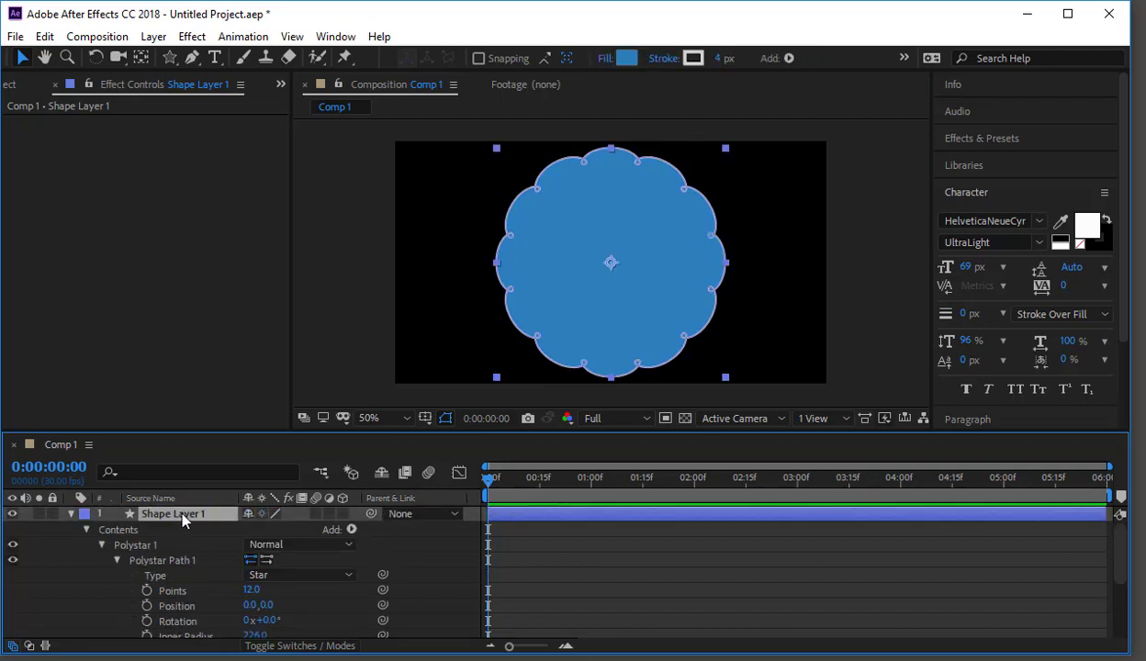
{"action": "key", "text": "Delete"}
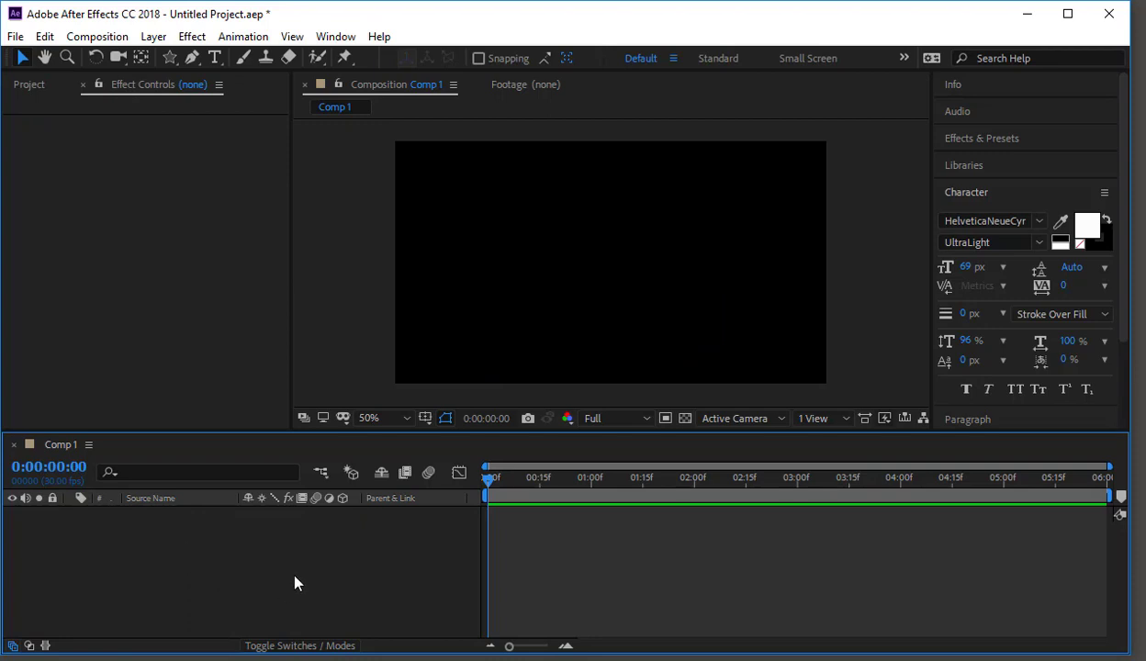